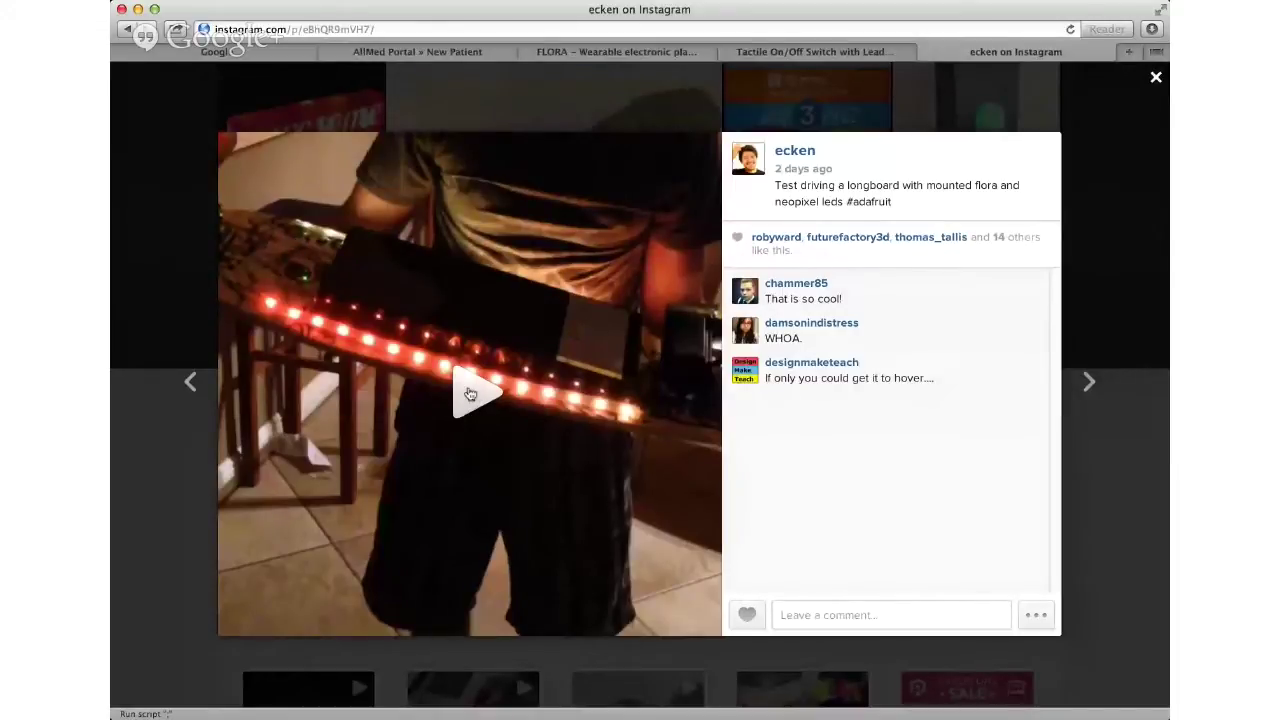
Play the longboard LED clip, view the FLORA product page, and switch to the Tactile On/Off Switch page
left_click(470, 395)
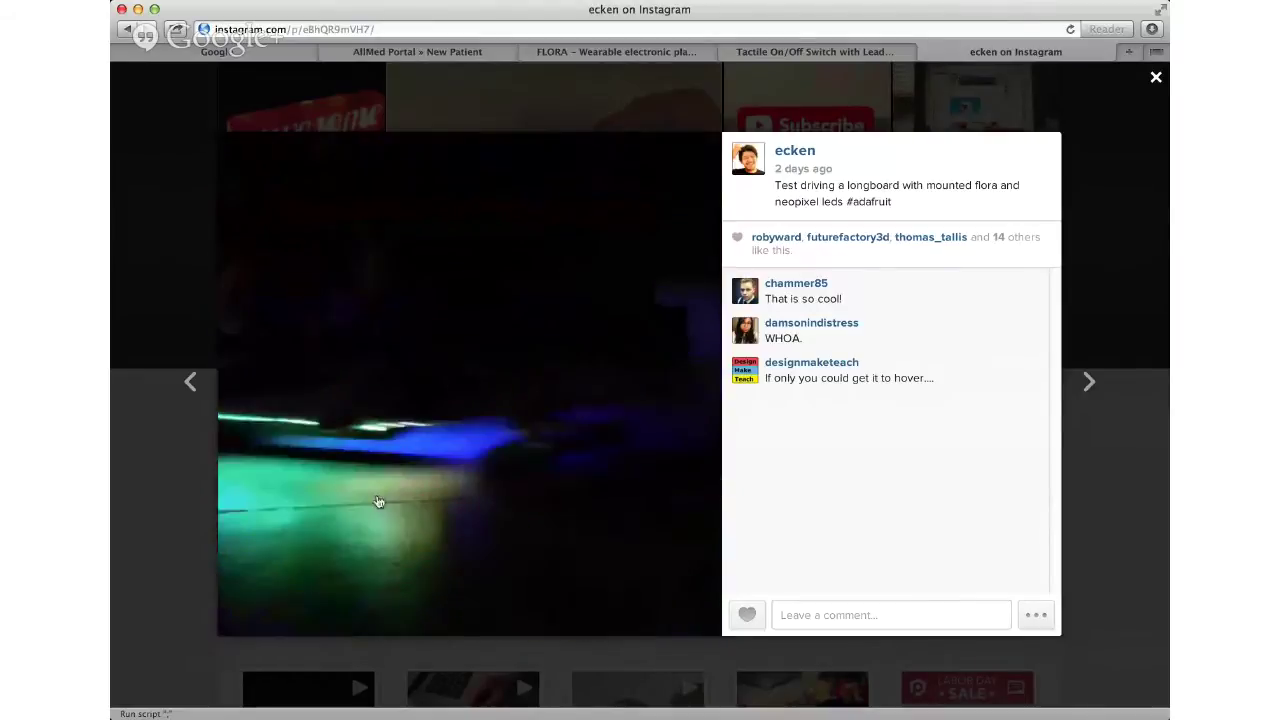
left_click(474, 390)
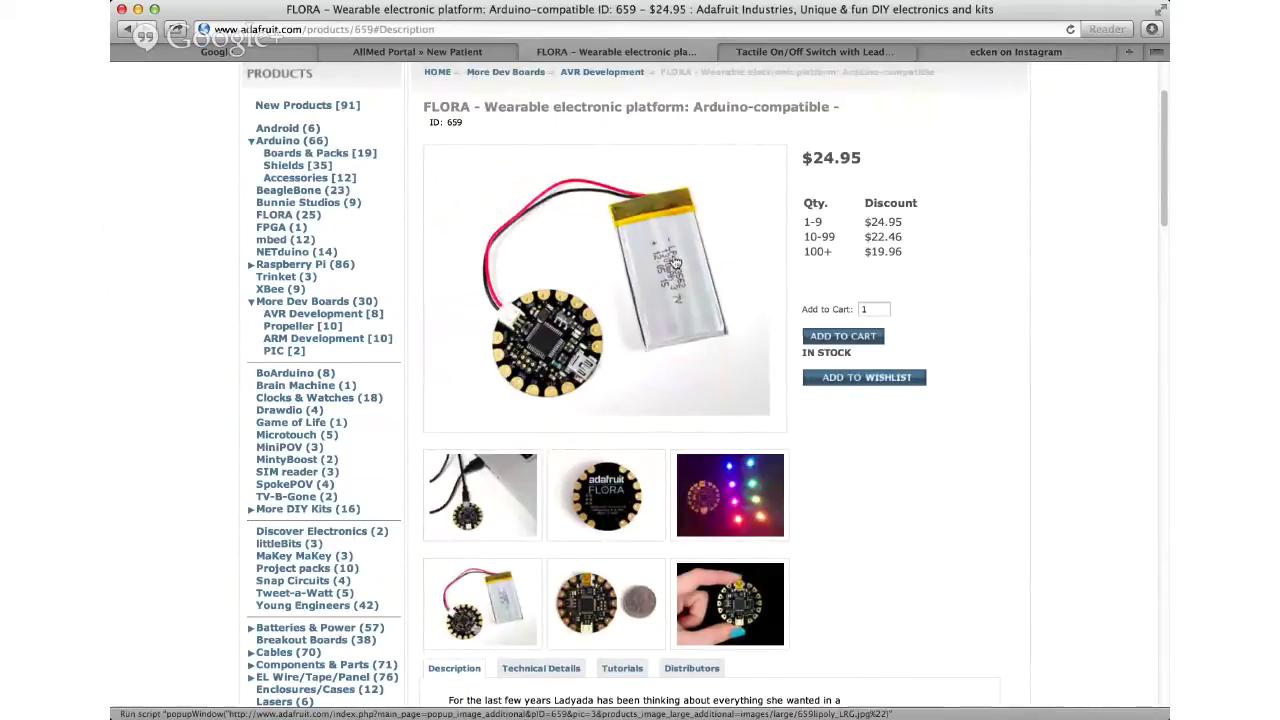
left_click(762, 54)
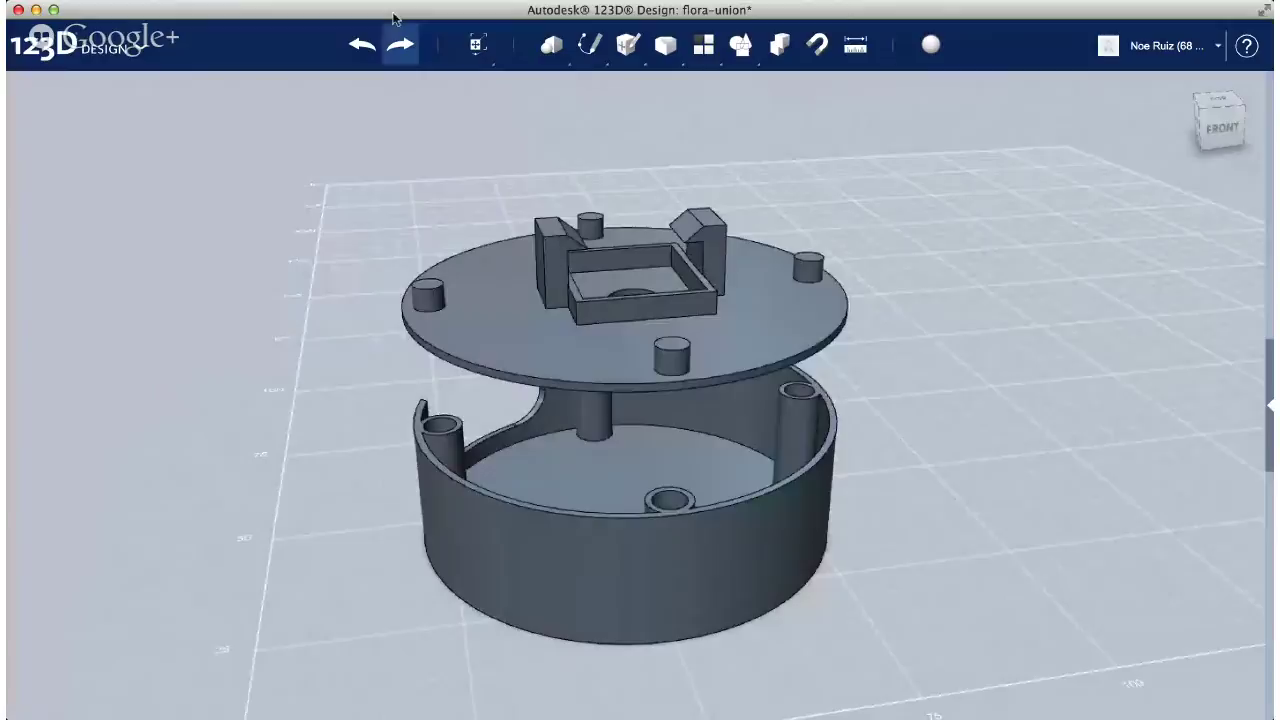
In 123D Design, redo the lid placement and examine the closed flora-union enclosure around its side opening and lid hole
left_click(399, 44)
right_click_drag(634, 363, 850, 335)
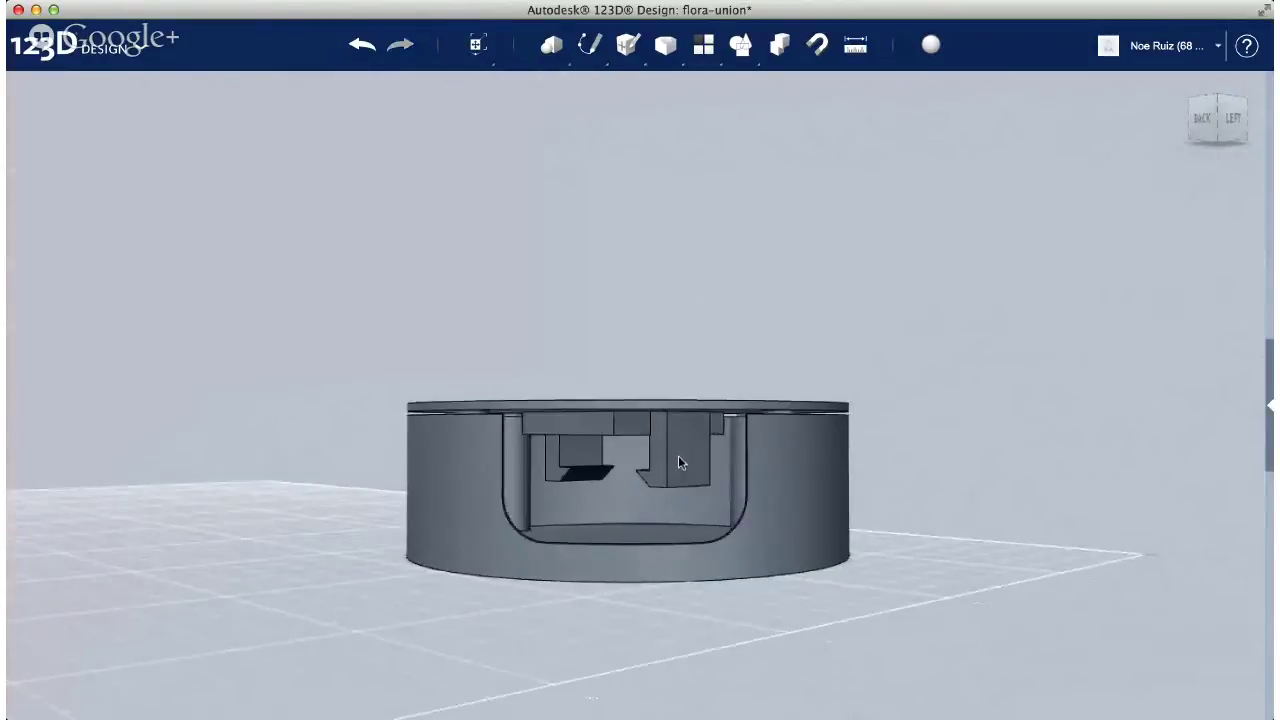
mouse_move(678, 455)
right_mouse_down()
mouse_move(637, 508)
mouse_move(680, 458)
right_mouse_up()
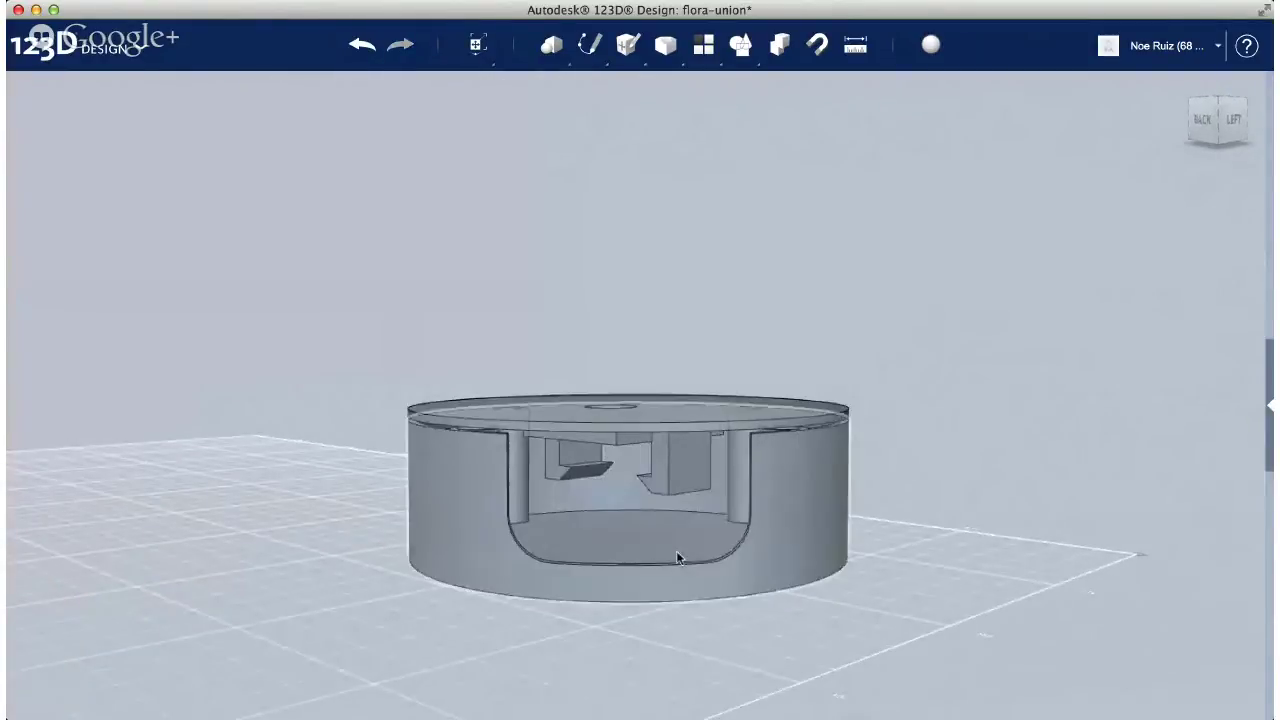
right_click_drag(670, 572, 593, 537)
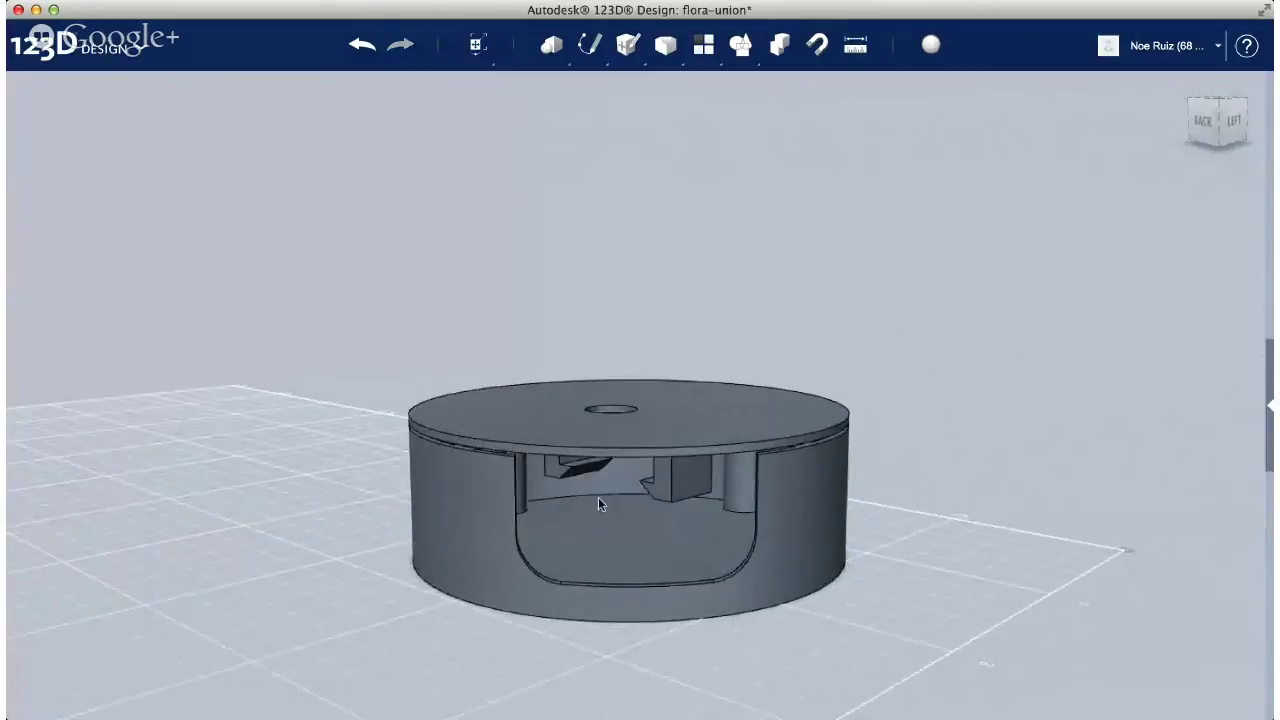
right_click_drag(657, 497, 618, 339)
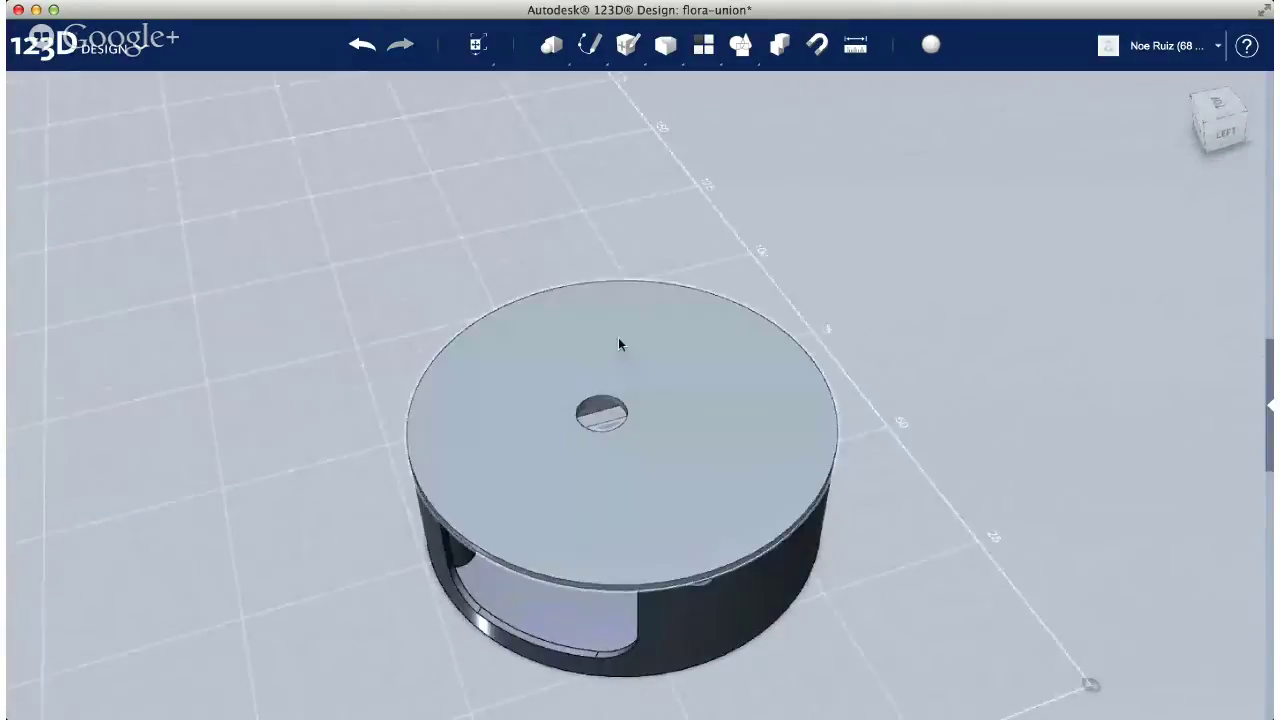
right_click_drag(590, 487, 600, 580)
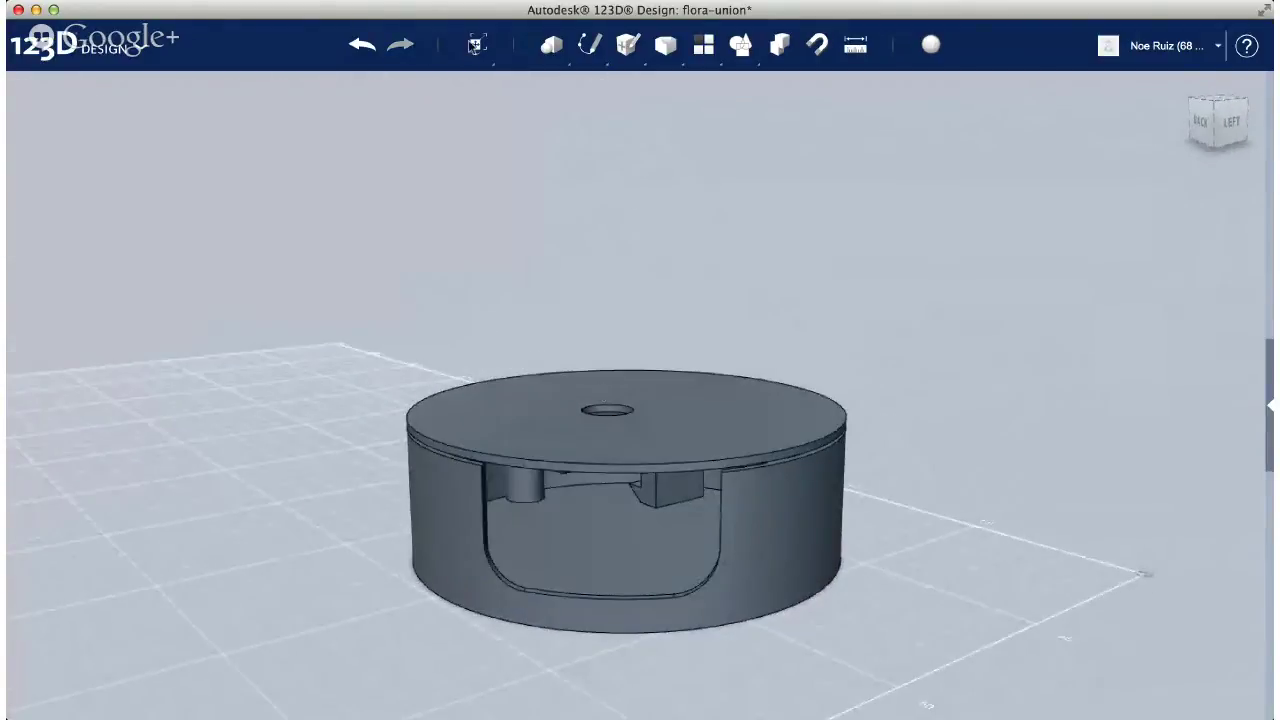
Undo and redo the lid placement to compare how the lid's pegs line up with the enclosure's posts
left_click(368, 47)
right_click_drag(677, 366, 516, 418)
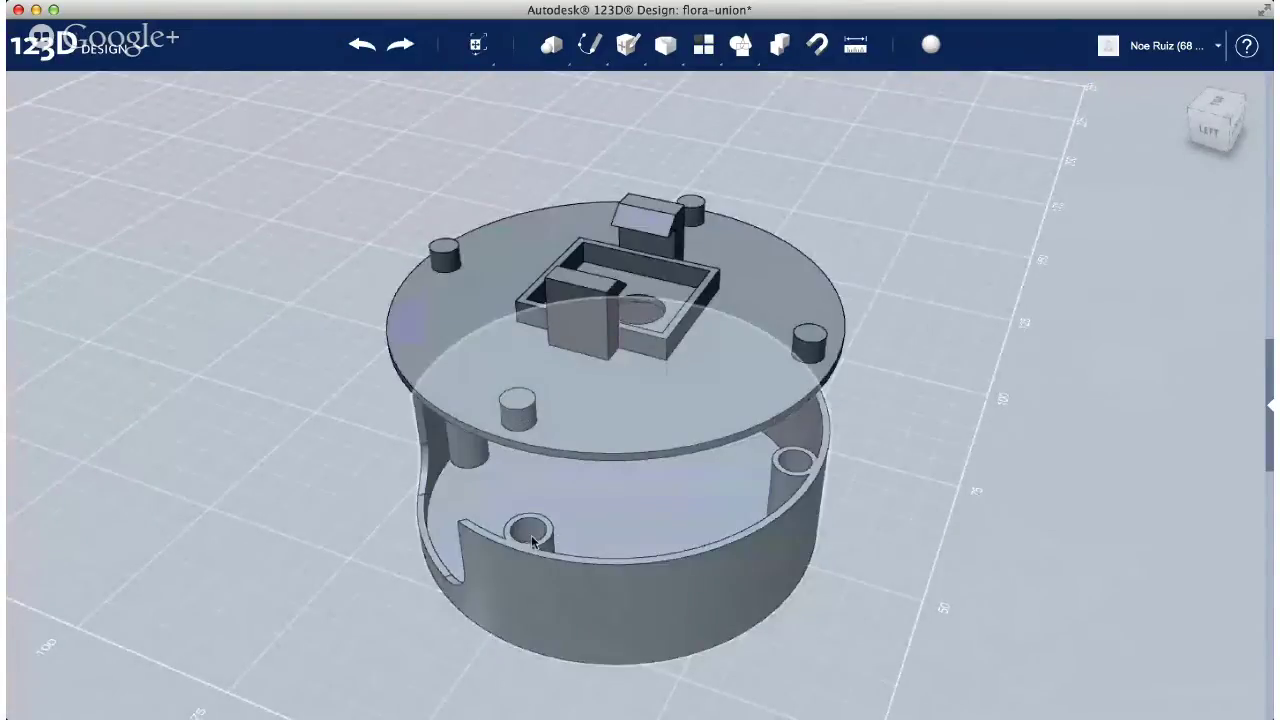
right_click_drag(533, 538, 740, 306)
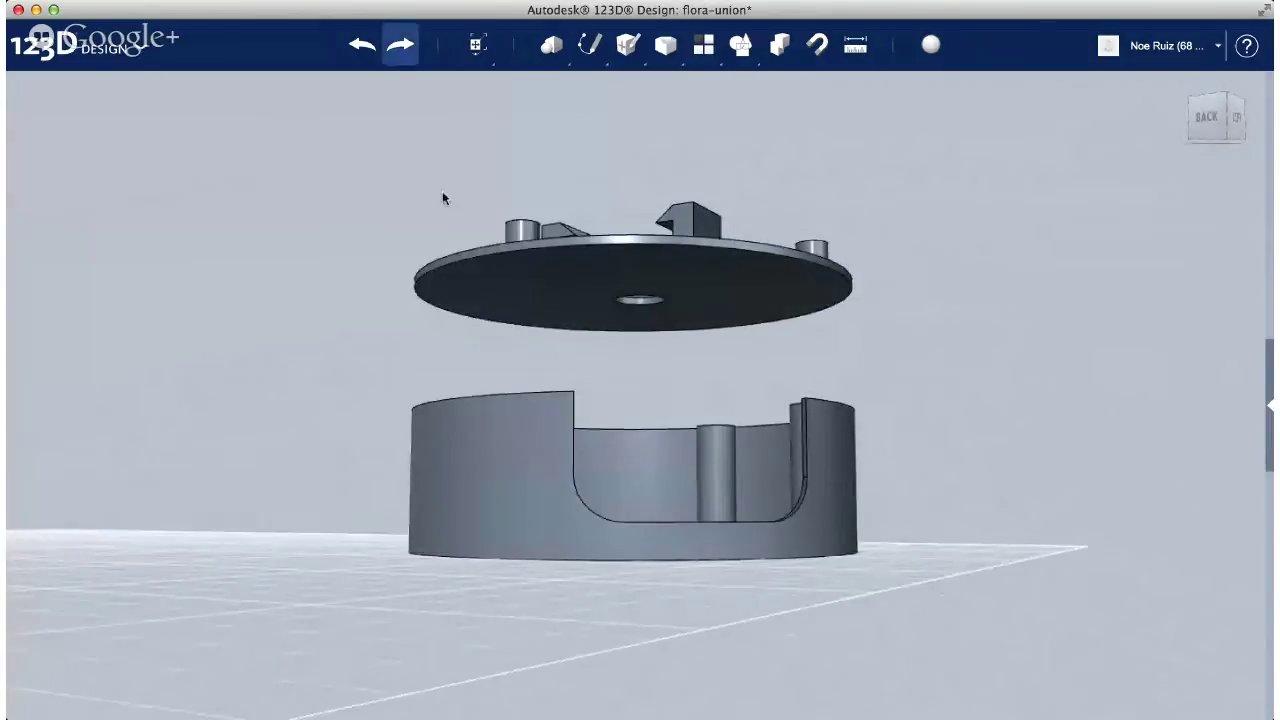
right_click_drag(614, 420, 735, 543)
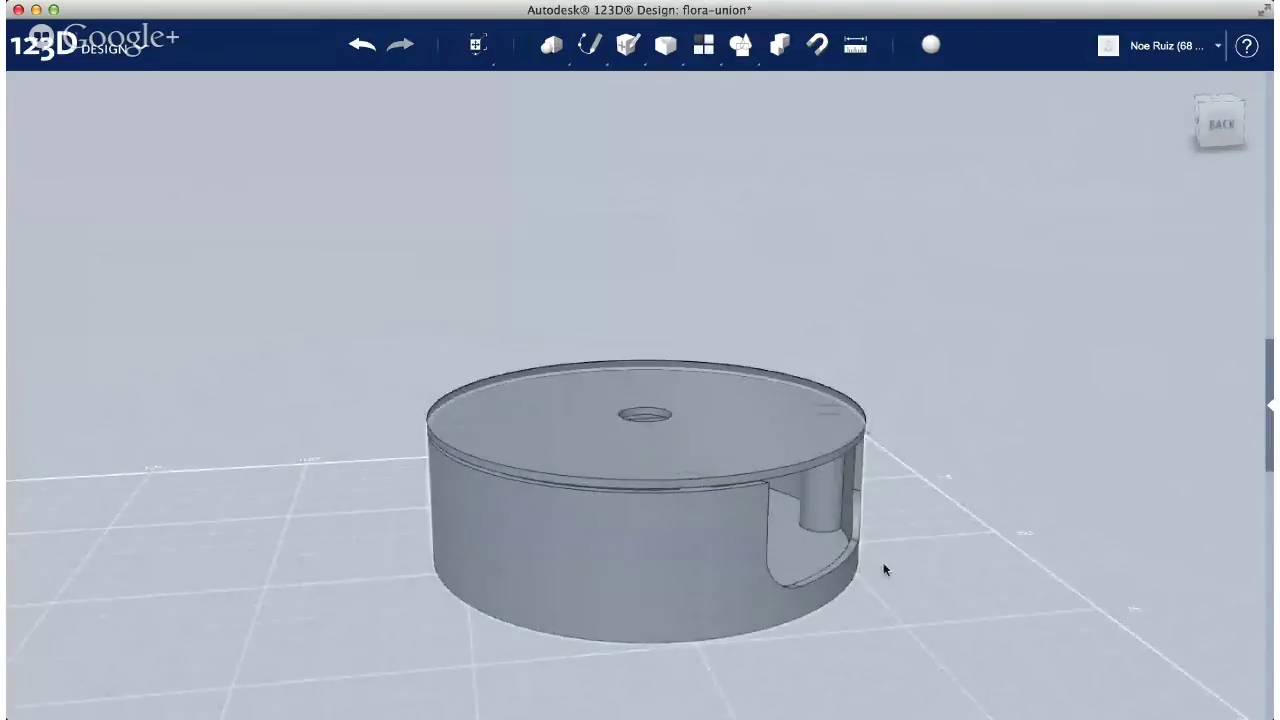
right_click_drag(852, 562, 1000, 440)
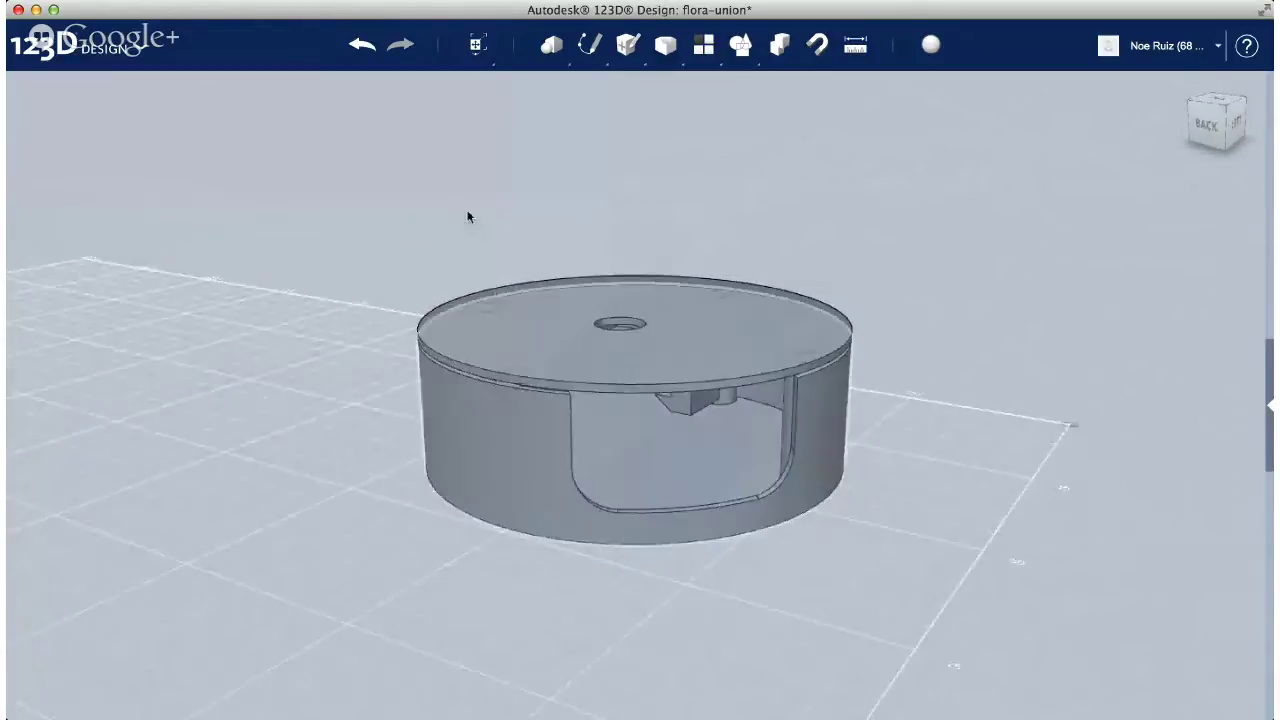
left_click(253, 187)
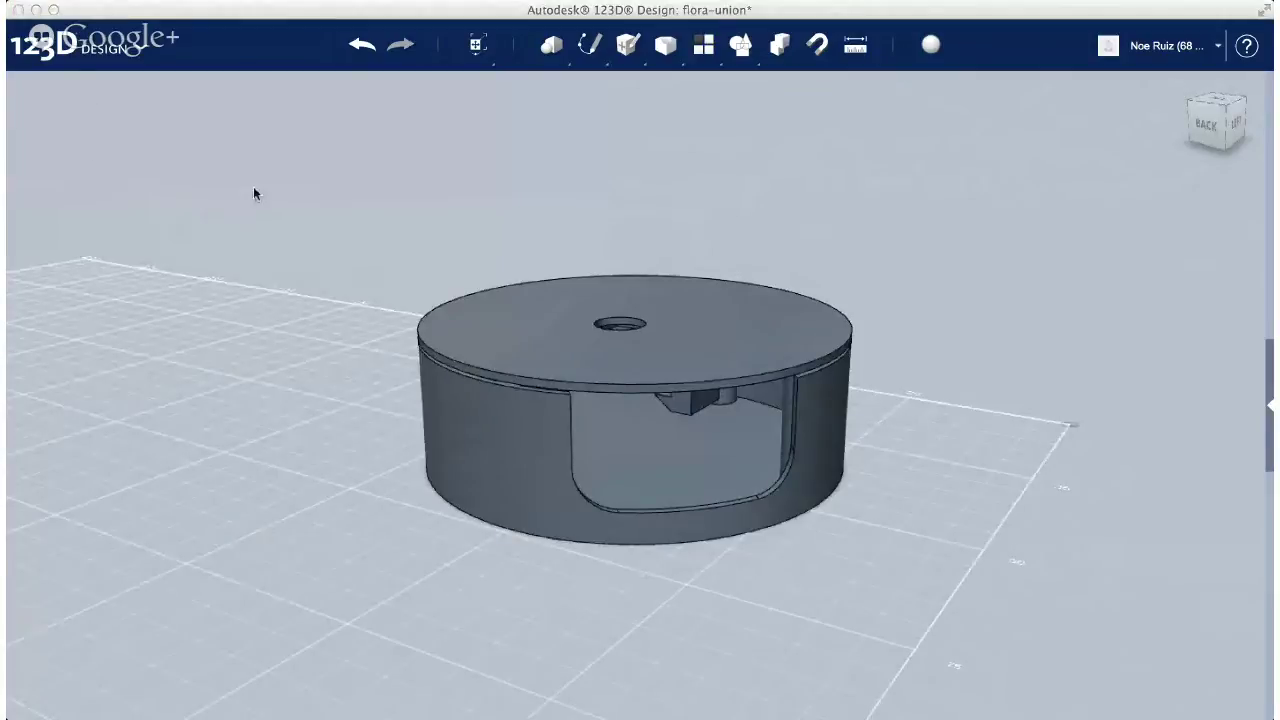
left_click(669, 396)
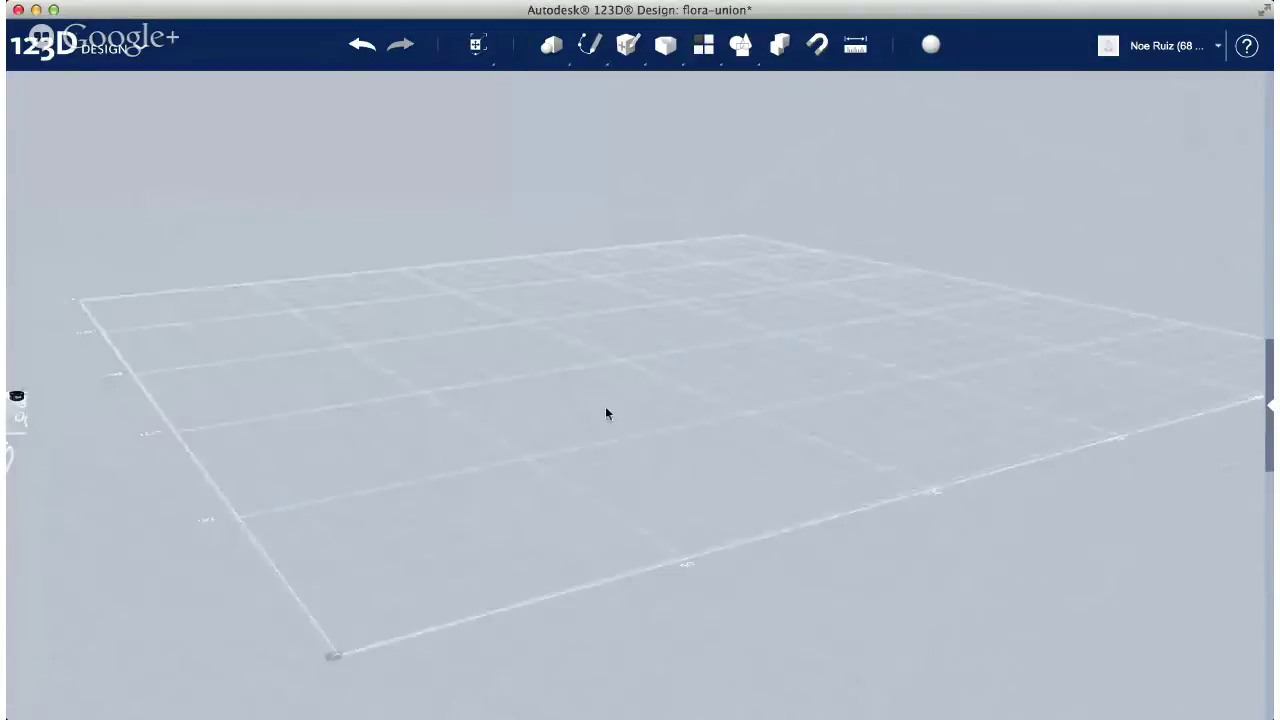
Place a cylinder primitive with a radius of 38 on the grid of a new design as the enclosure body
right_click_drag(389, 334, 468, 363)
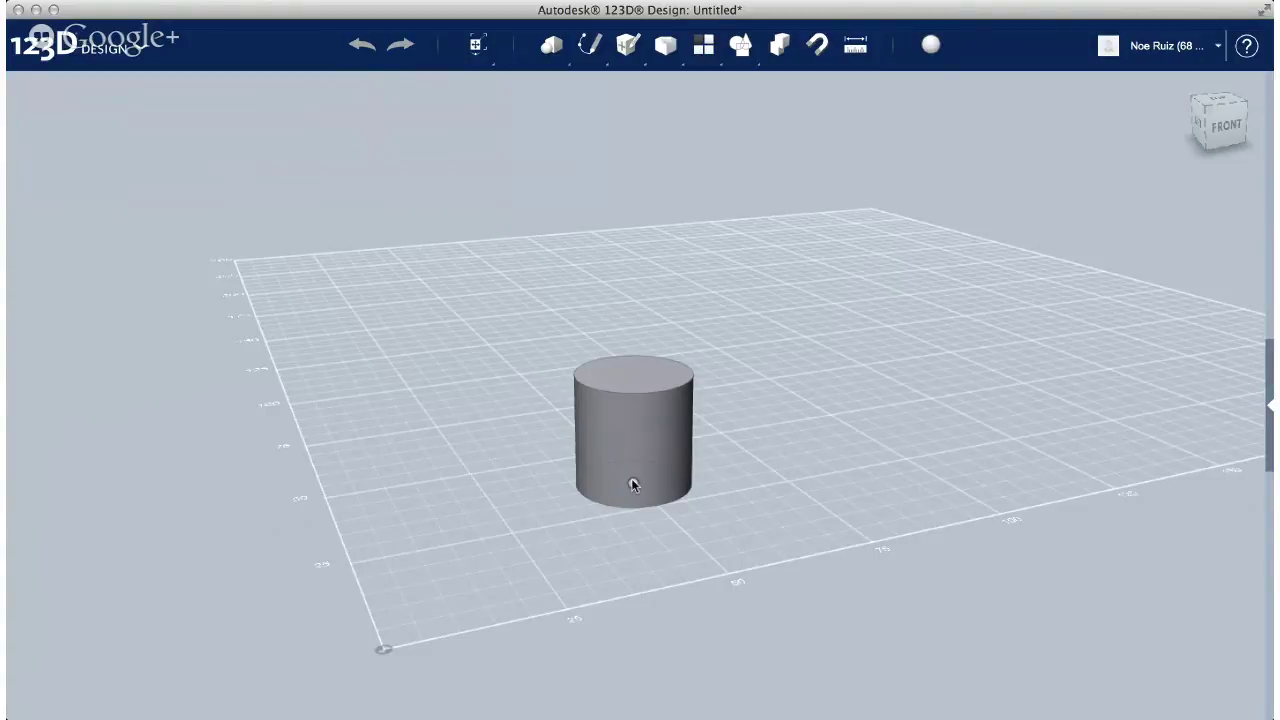
type("38")
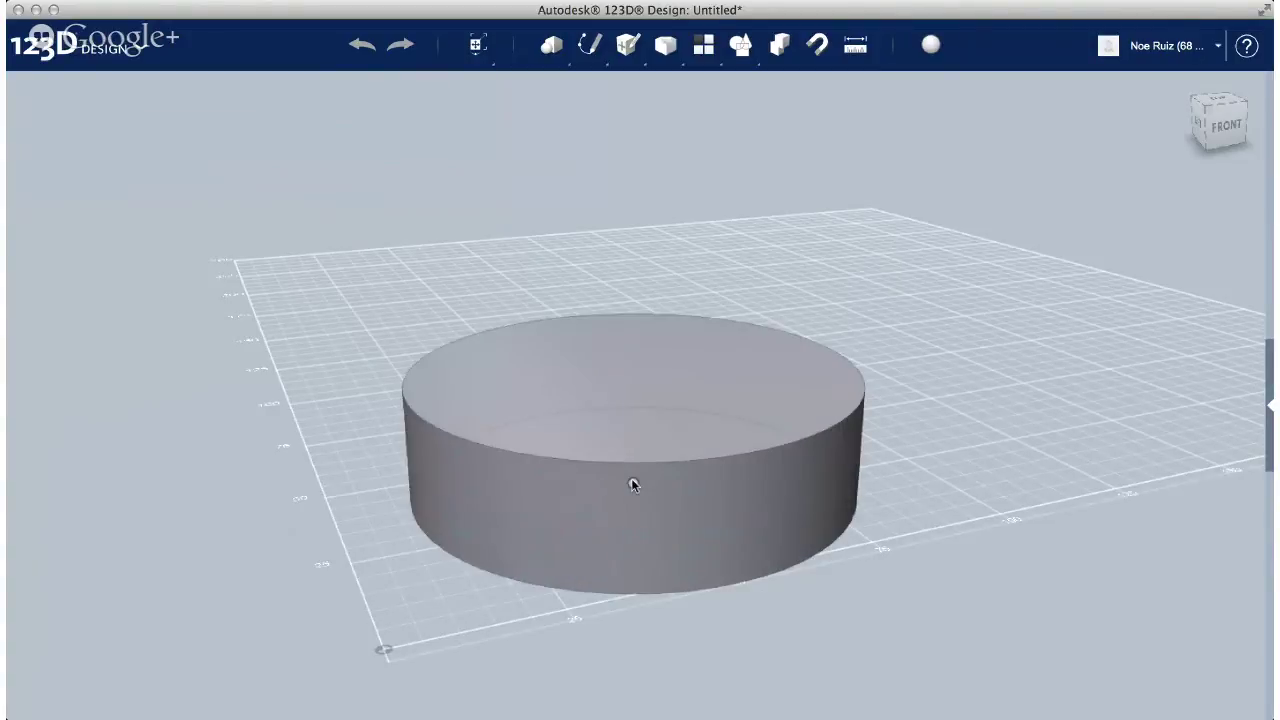
key("super+z")
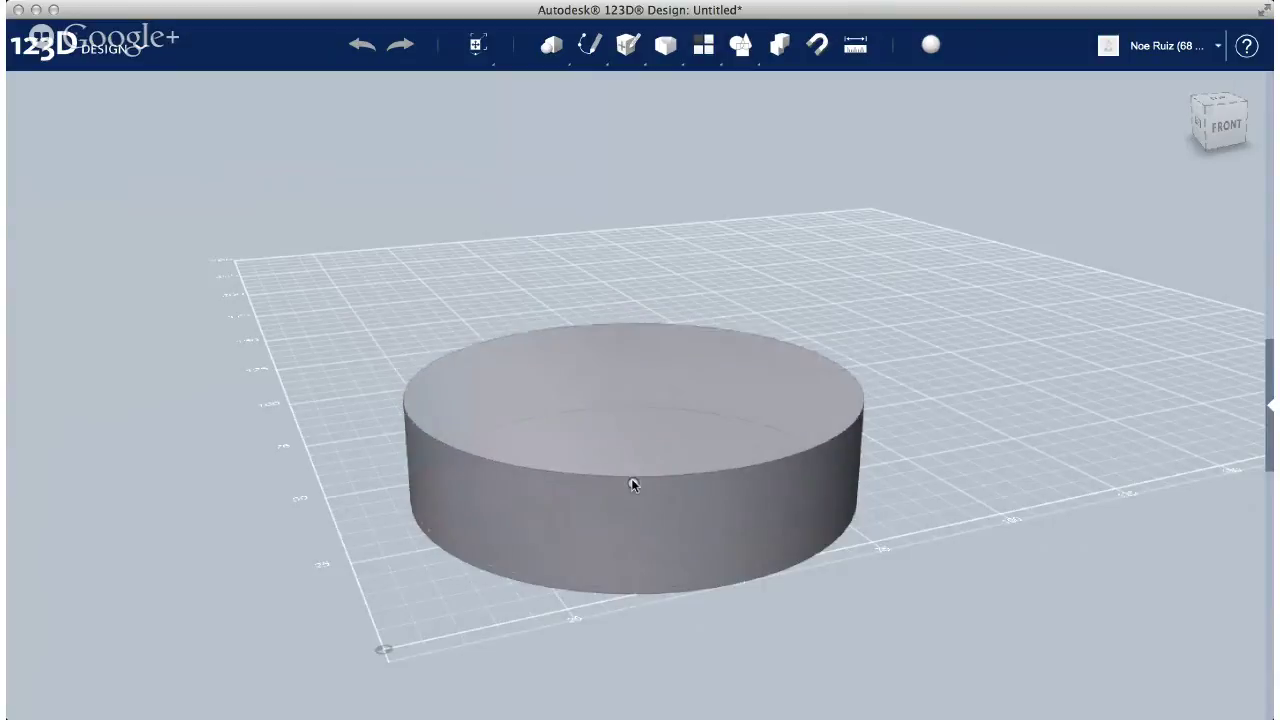
key("super+z")
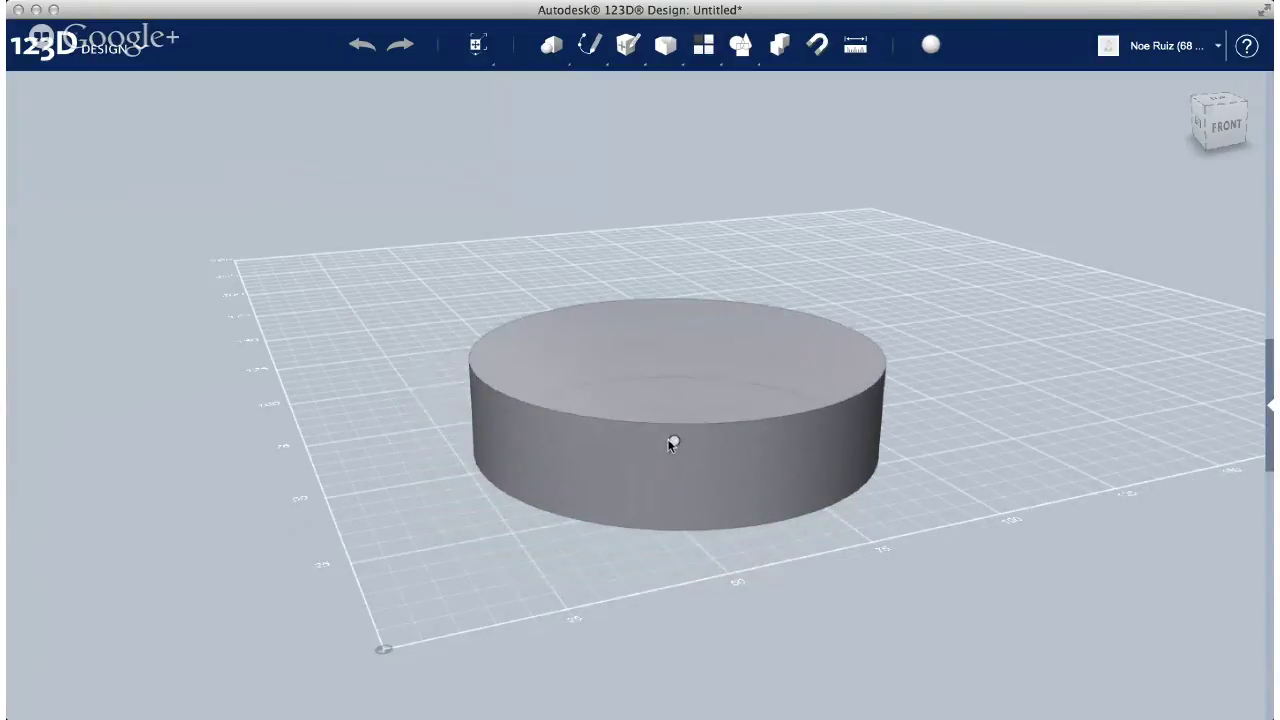
key("super+z")
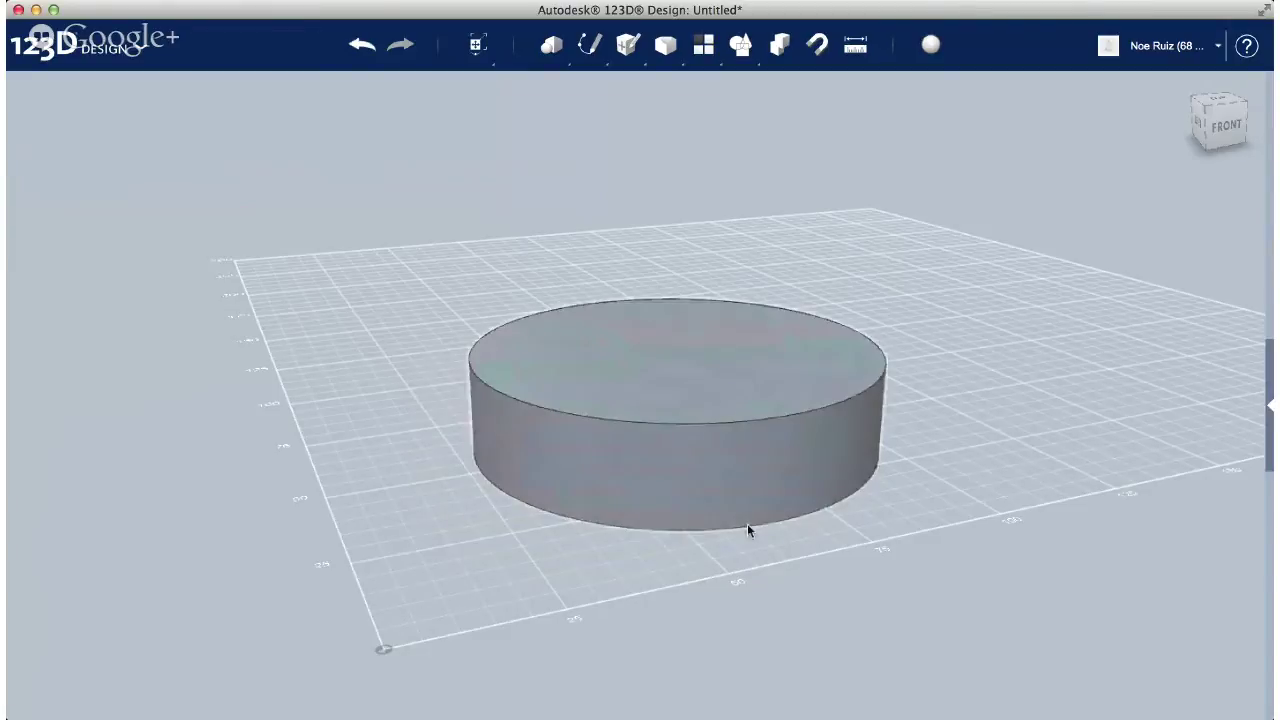
Shell the large cylinder inward from its top face to make a thin-walled, open-topped case
mouse_move(963, 506)
right_mouse_down()
mouse_move(920, 484)
mouse_move(791, 463)
mouse_move(760, 440)
right_mouse_up()
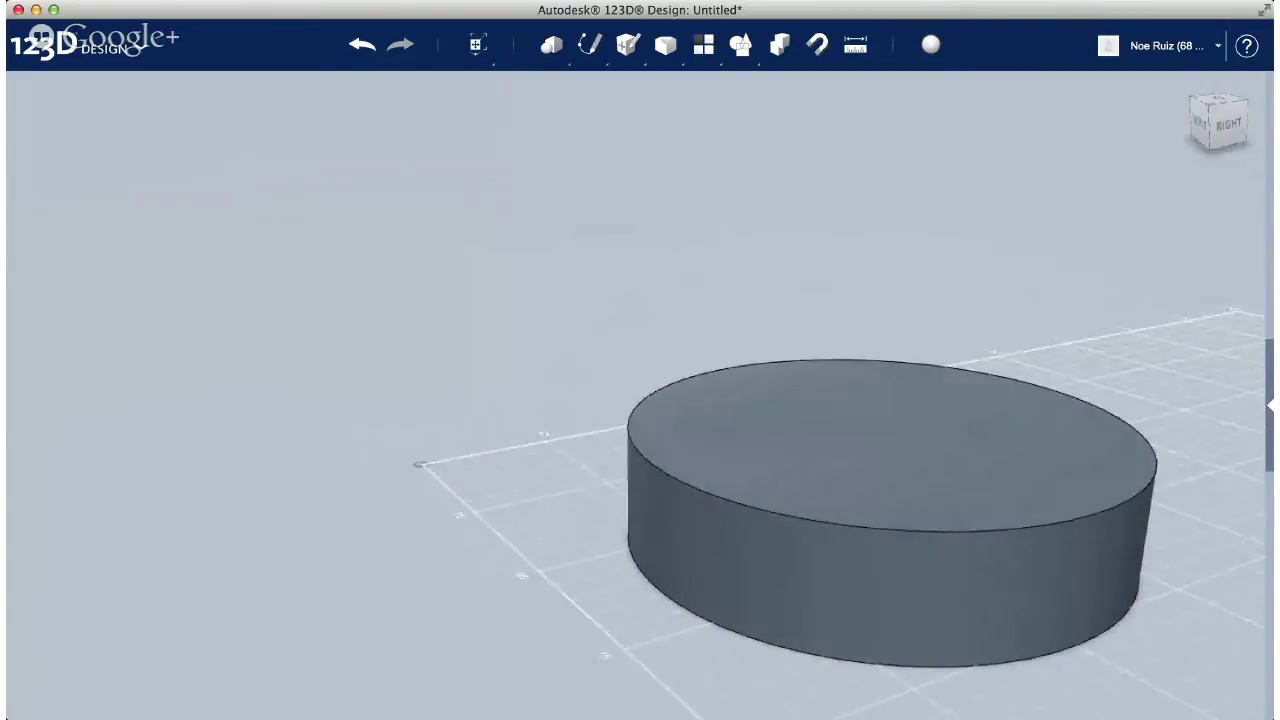
key("f")
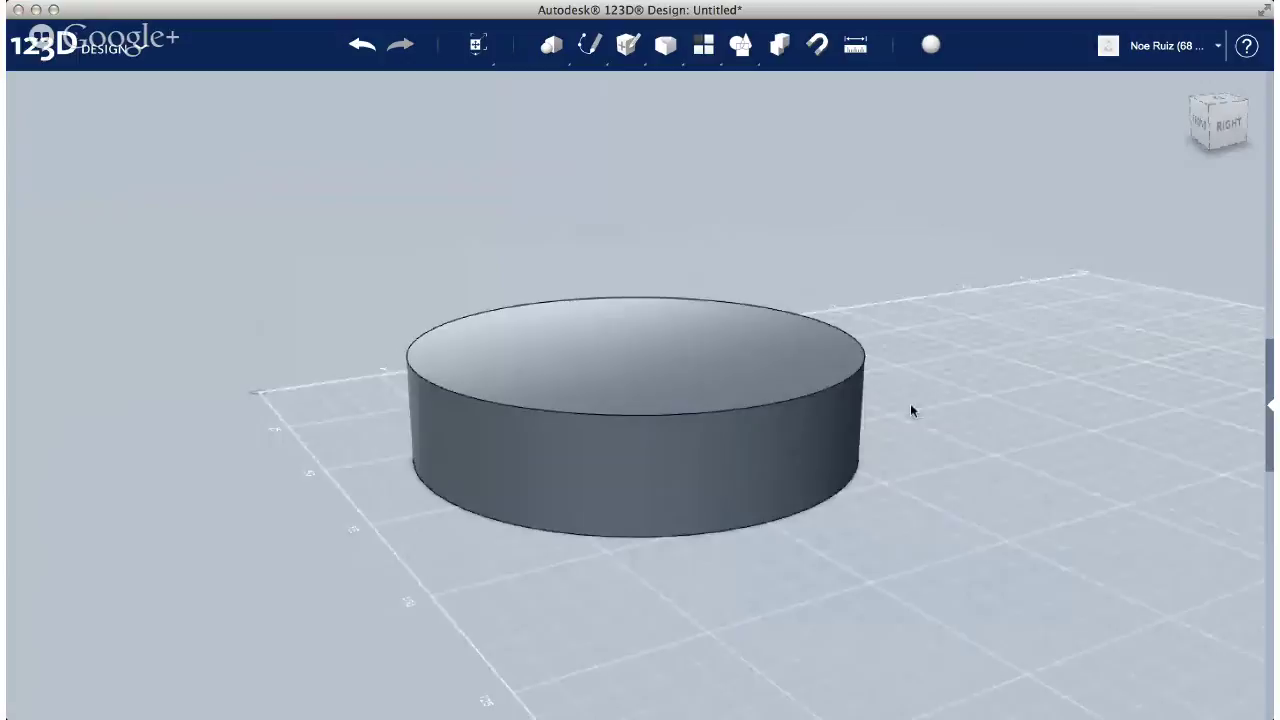
right_click_drag(910, 403, 739, 491)
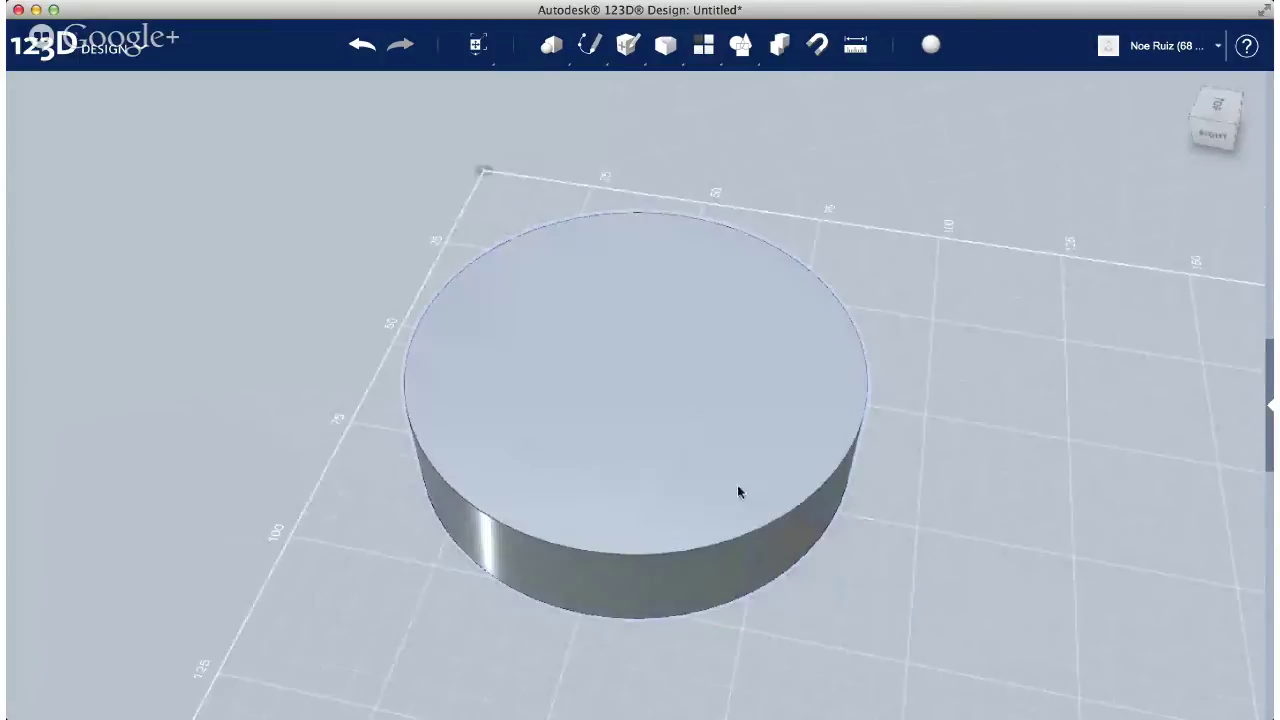
right_click_drag(660, 414, 690, 326)
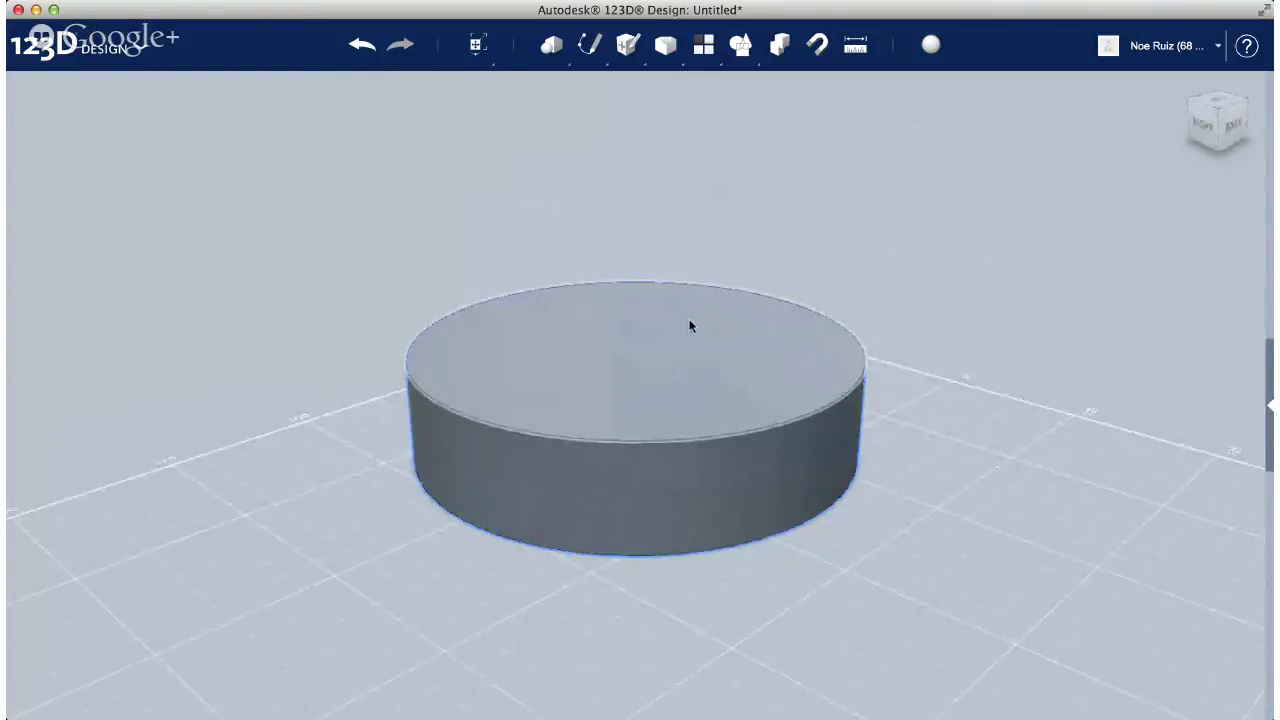
left_click(663, 411)
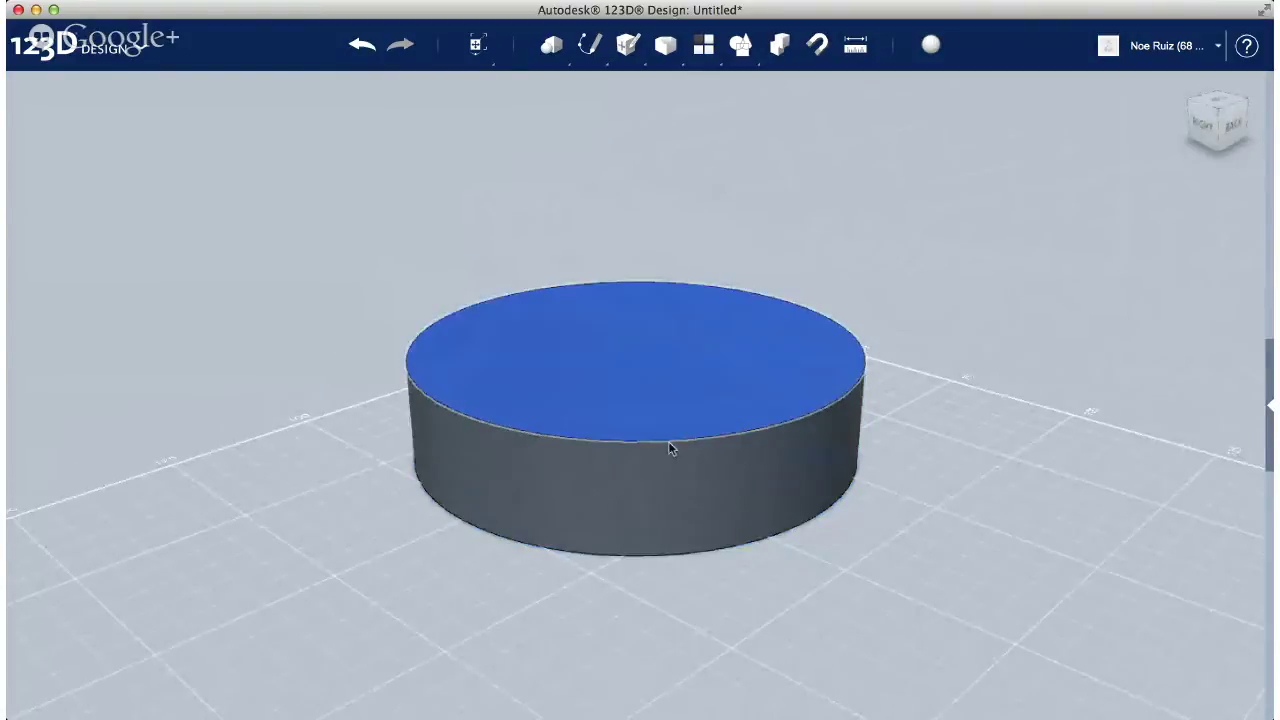
left_click(777, 445)
right_click_drag(543, 446, 639, 408)
right_click_drag(812, 422, 800, 376)
right_click_drag(717, 322, 568, 587)
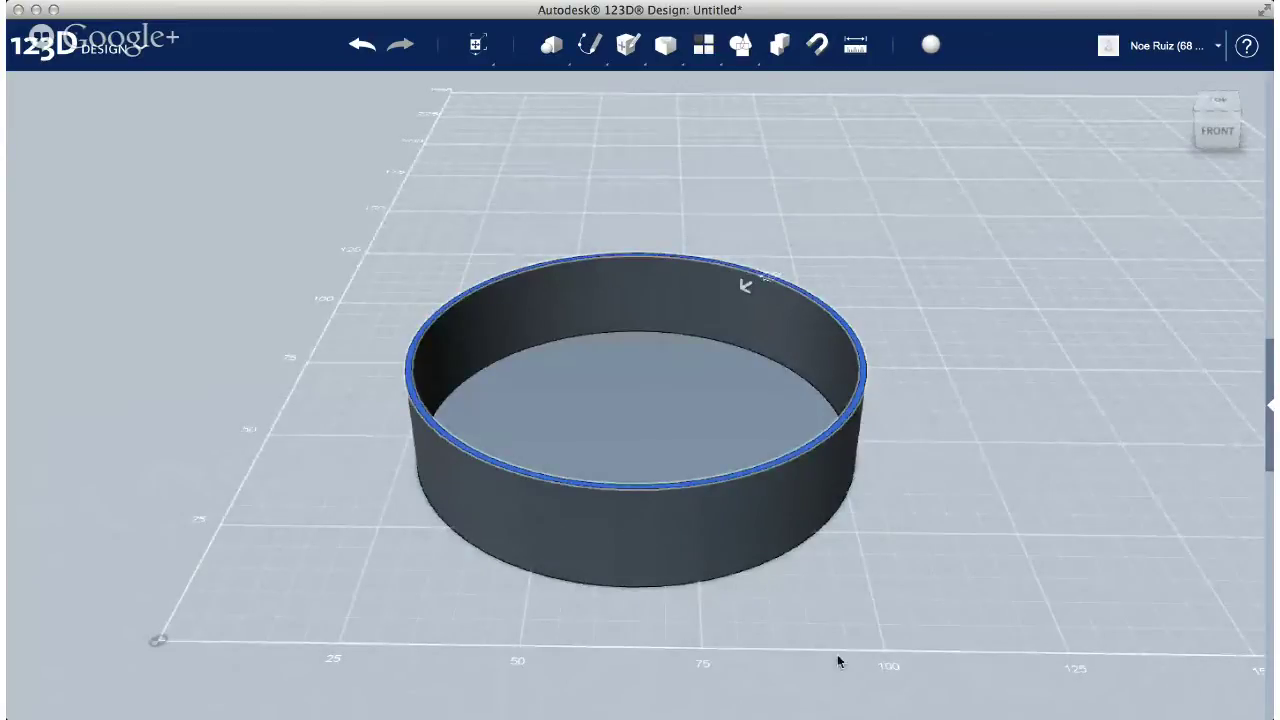
right_click_drag(931, 557, 750, 503)
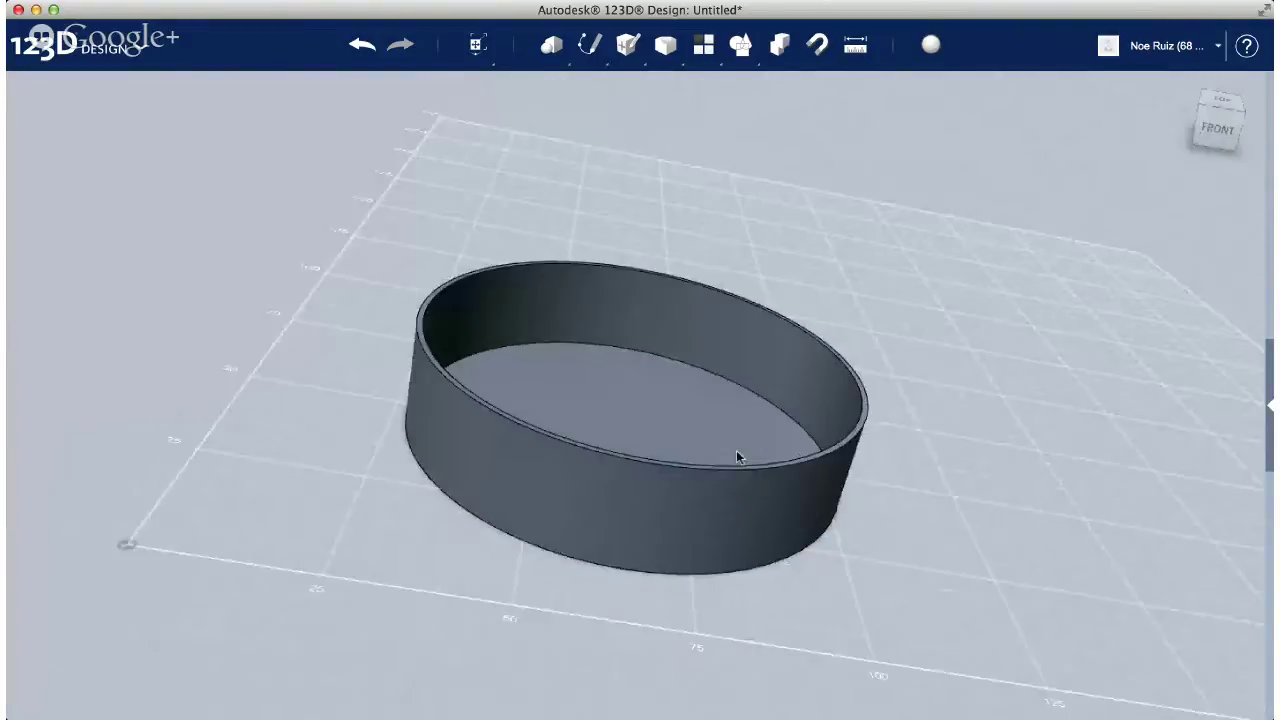
Place a cylinder with radius 3 and height 18 at the centre of the case's inner floor
right_click_drag(626, 394, 689, 293)
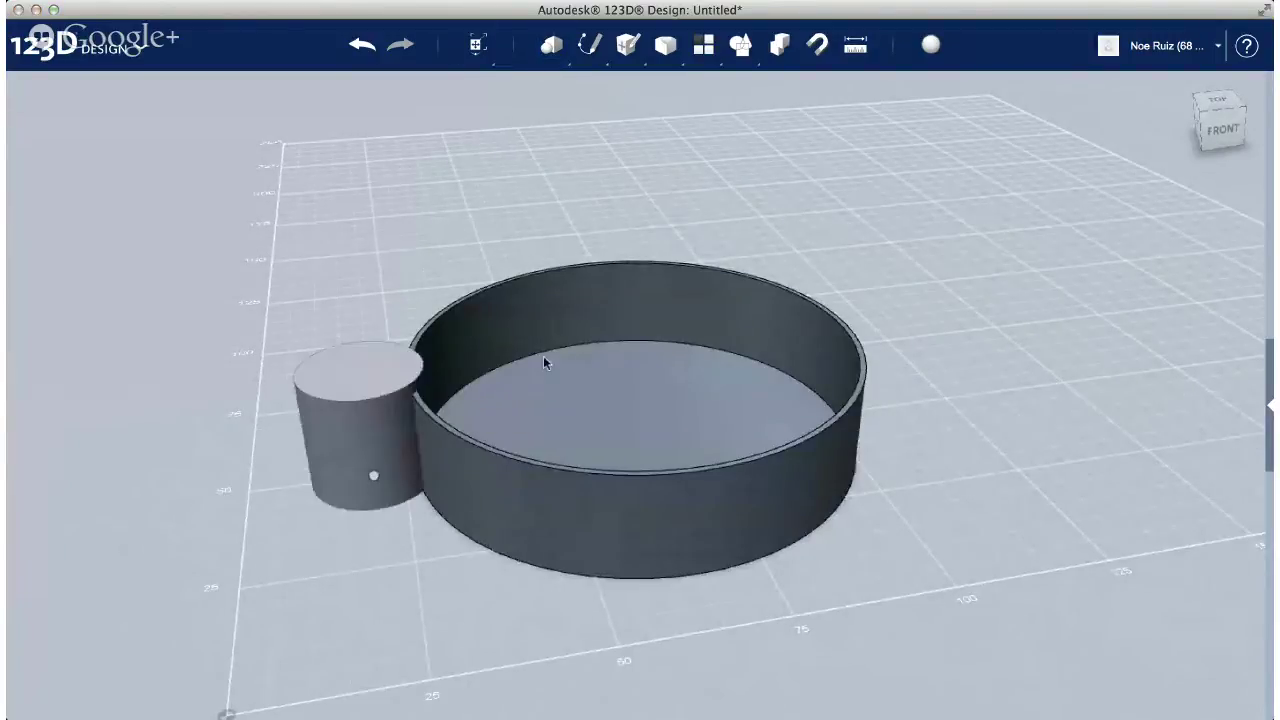
mouse_move(636, 415)
right_mouse_down()
mouse_move(636, 446)
mouse_move(632, 422)
right_mouse_up()
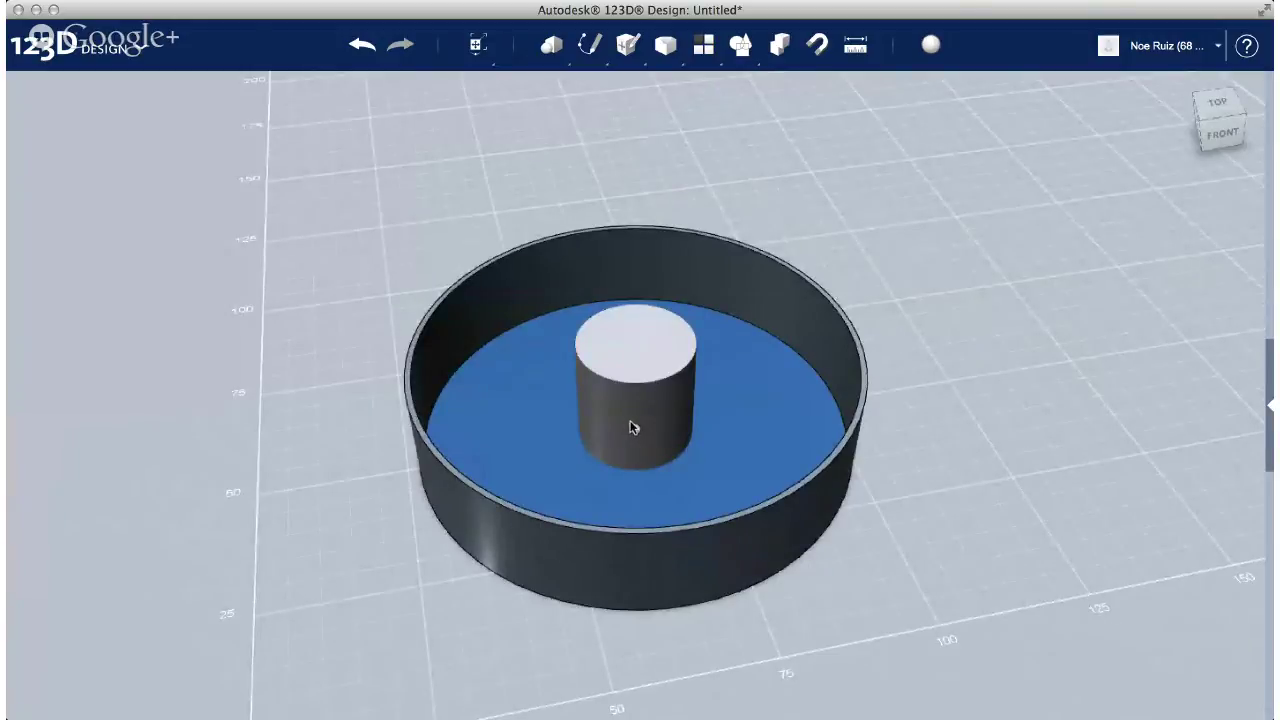
type("3")
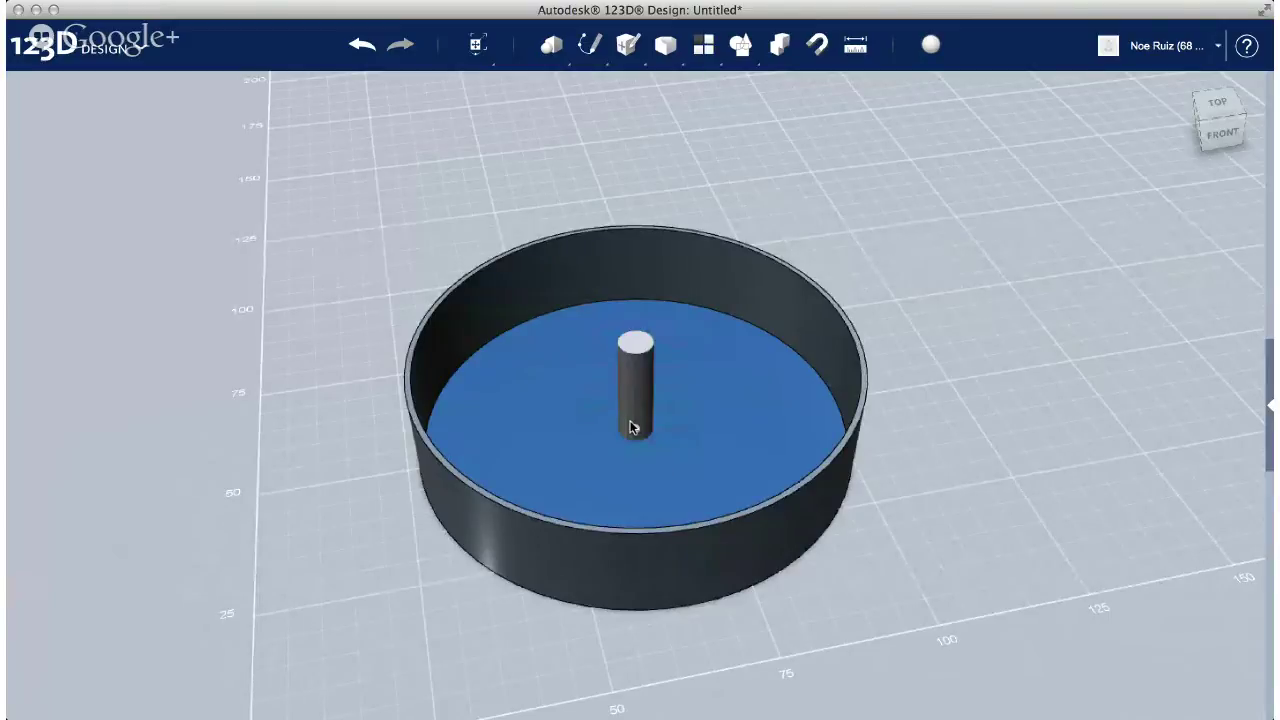
type("18")
left_click(630, 427)
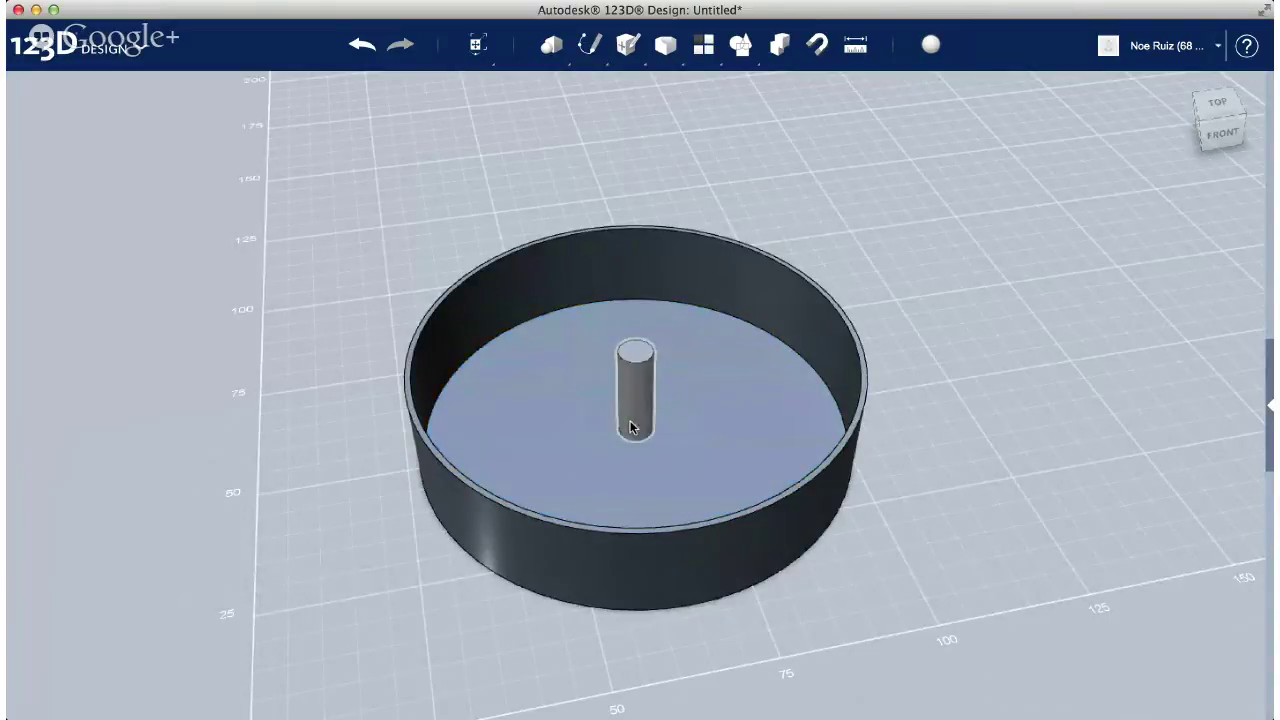
Place a narrower cylinder with a radius of 2.2 centred on the top face of the post
right_click_drag(630, 427, 630, 484)
scroll(635, 385, "up", 5)
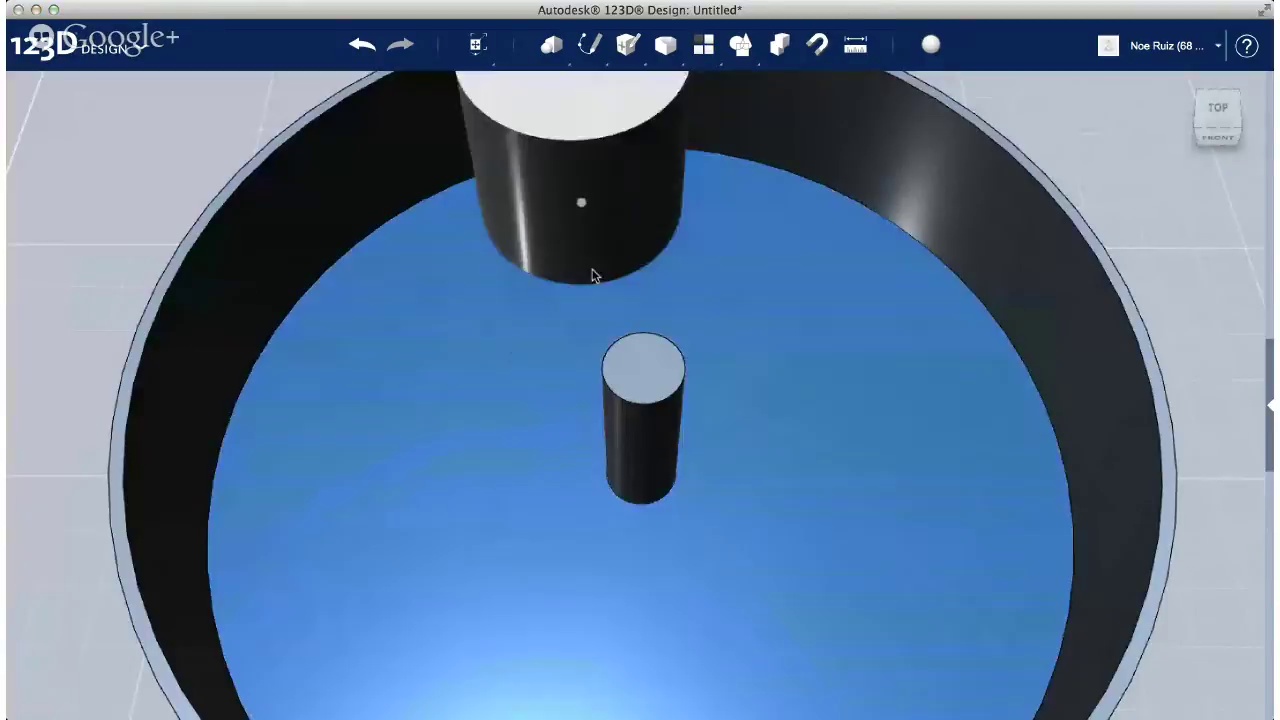
left_click(643, 365)
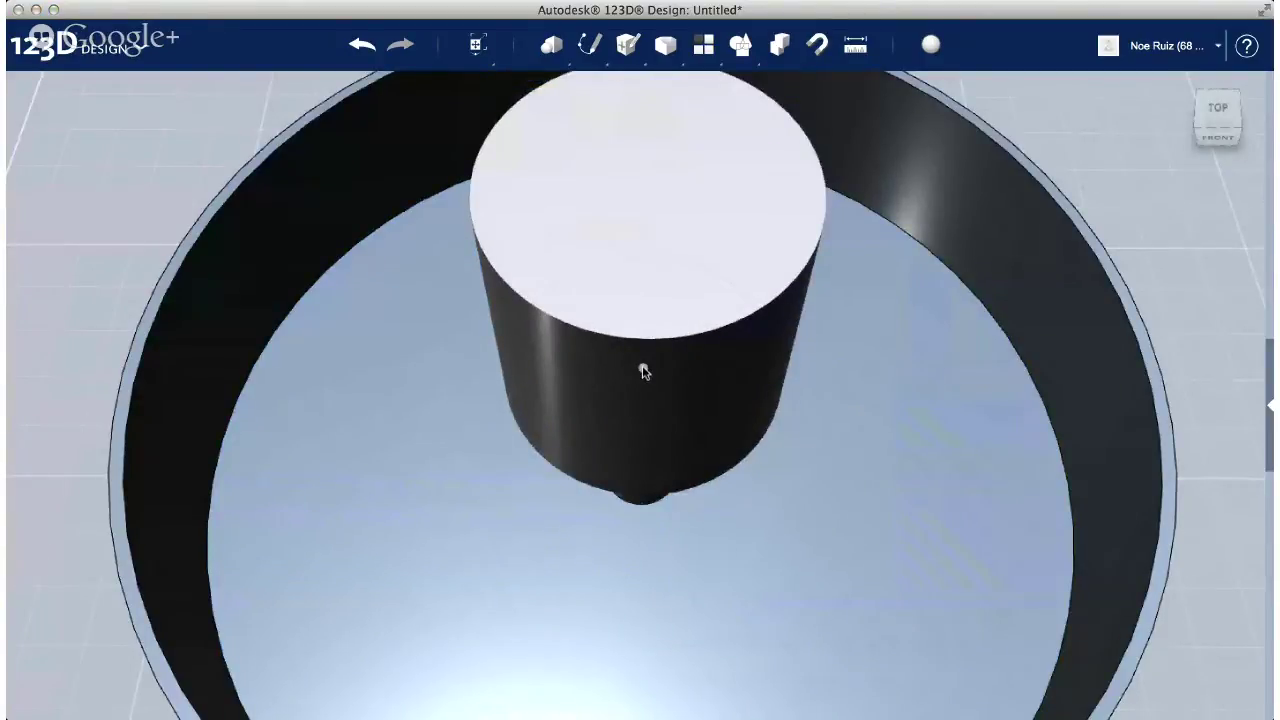
type("2.2")
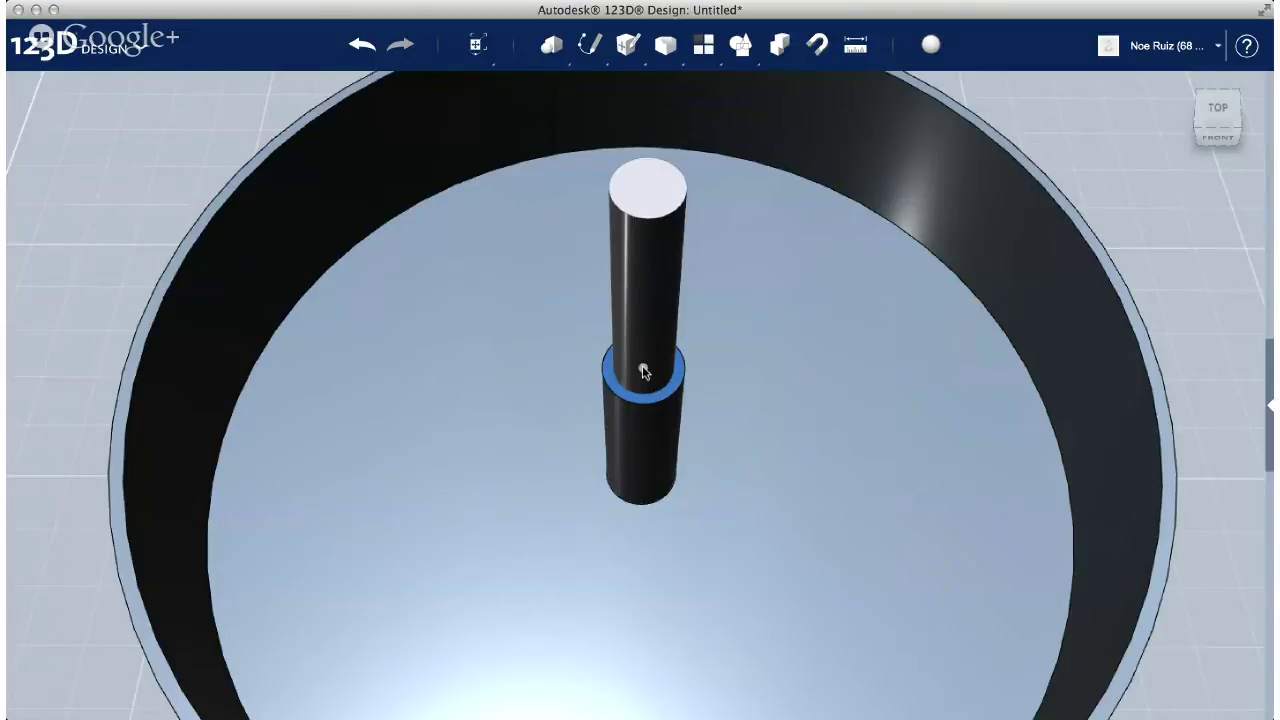
key("super+z")
left_click(644, 371)
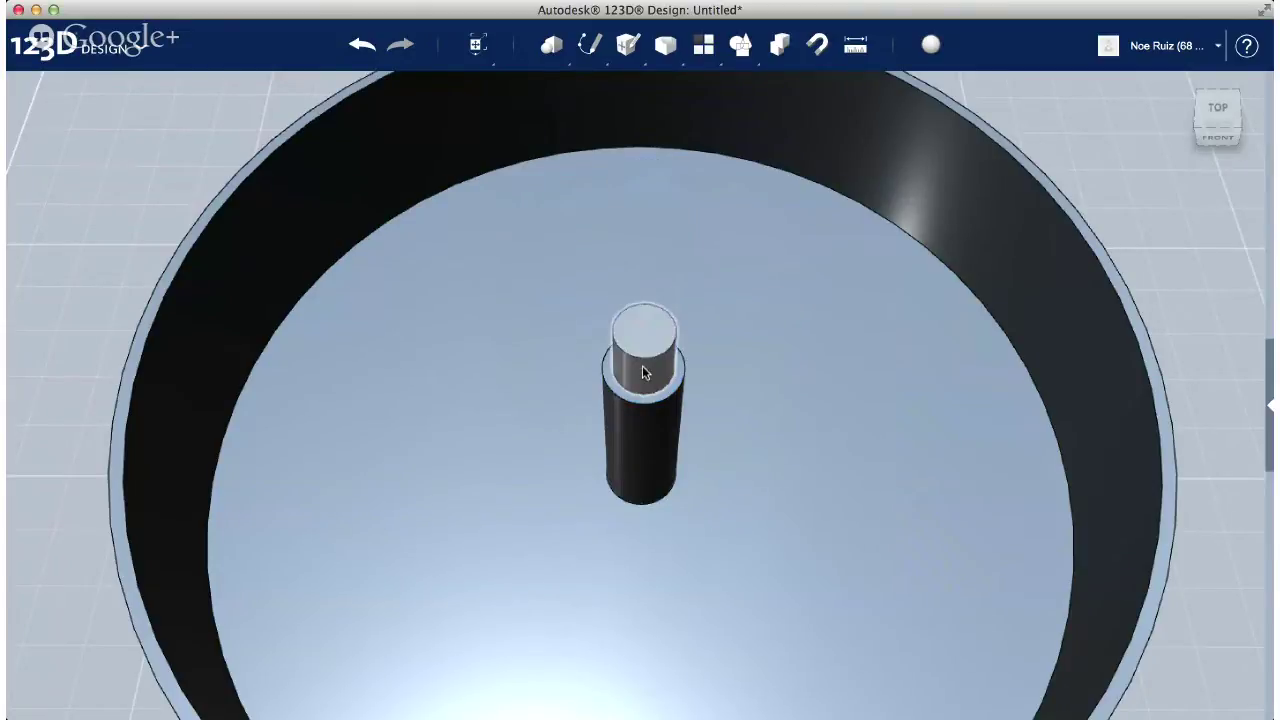
right_click_drag(643, 371, 609, 250)
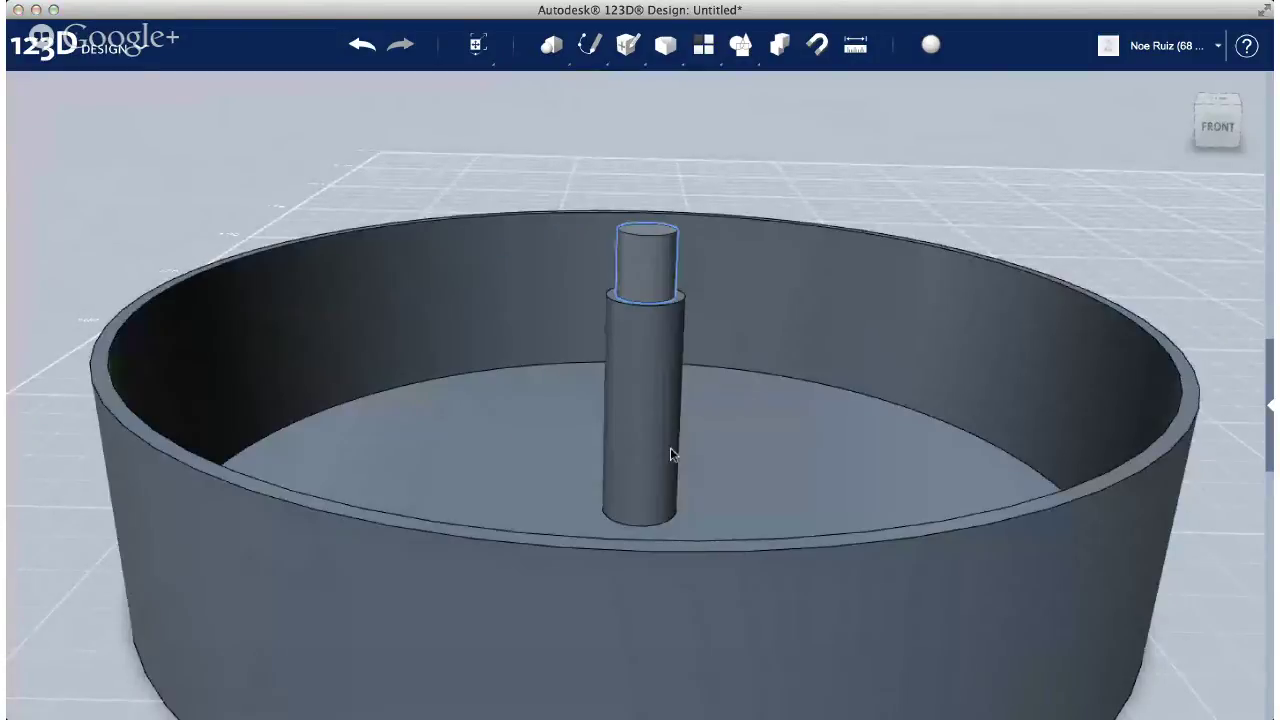
Lower the narrow cylinder into the post until its top is flush with the post's top face
left_click(668, 240)
left_click_drag(647, 198, 645, 265)
left_click(662, 279)
right_click_drag(690, 300, 642, 320)
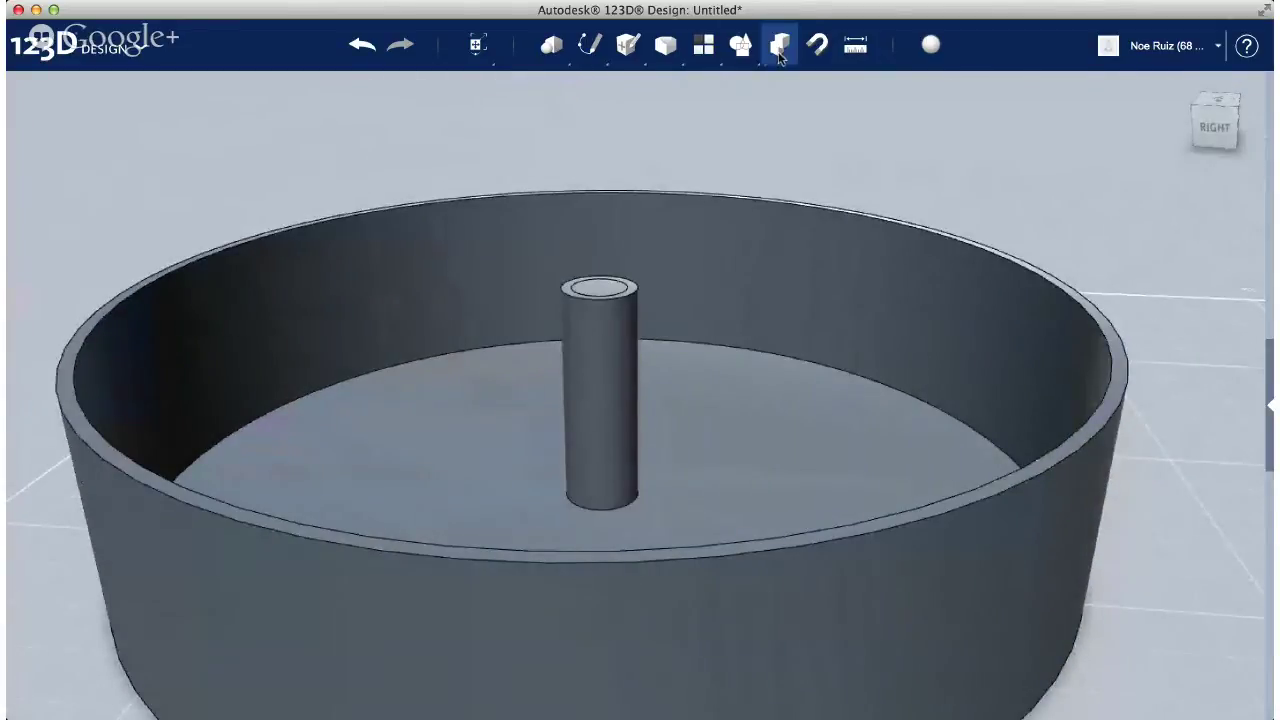
left_click(606, 346)
right_click_drag(606, 346, 600, 320)
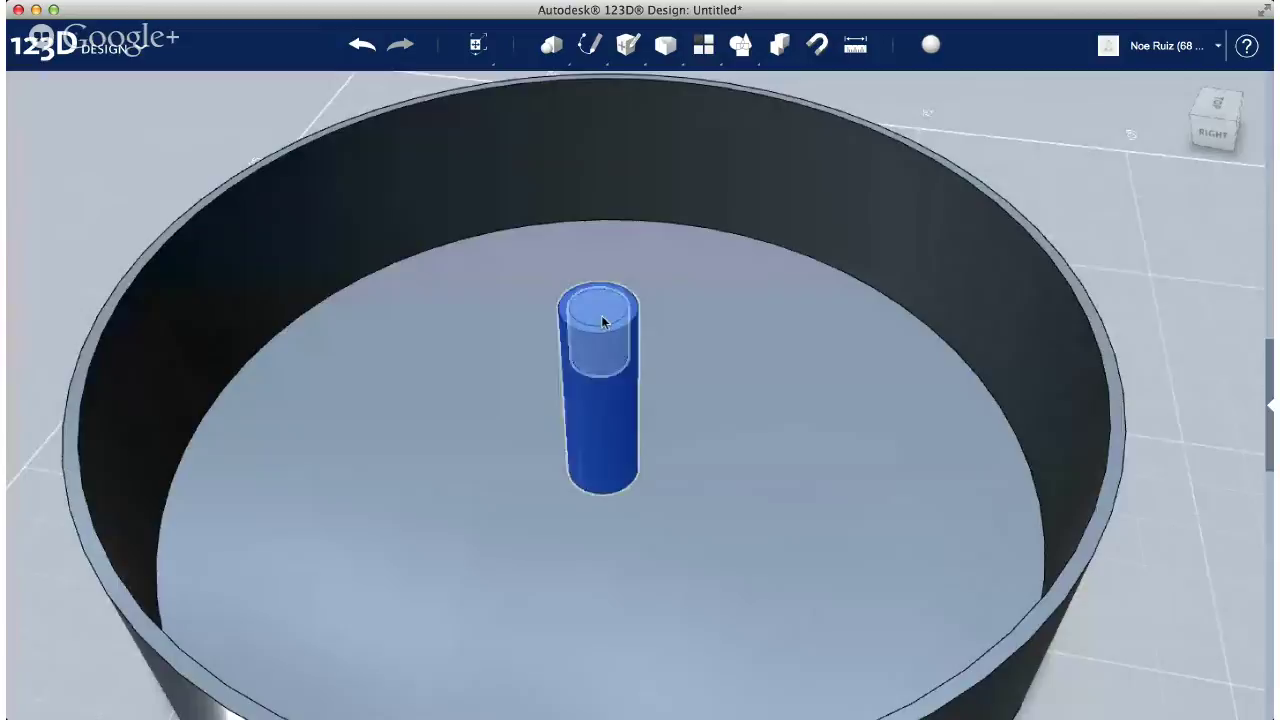
left_click(600, 322)
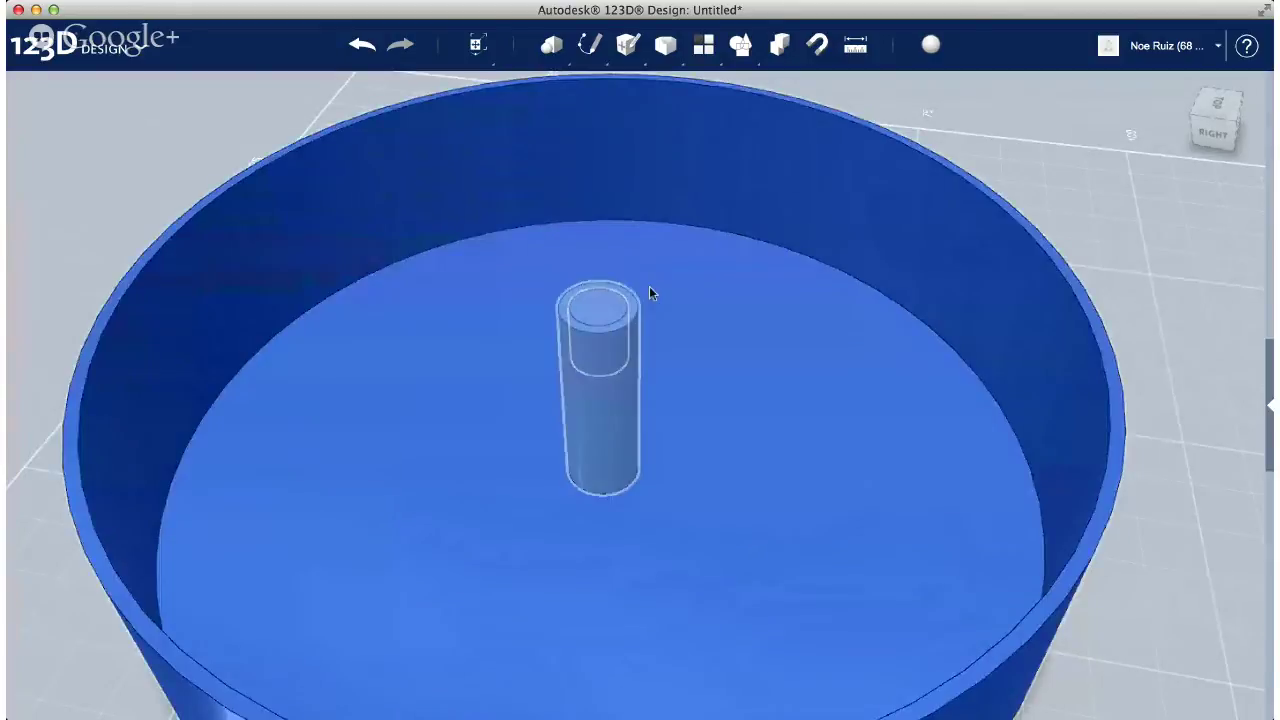
key("Escape")
right_click_drag(657, 281, 675, 238)
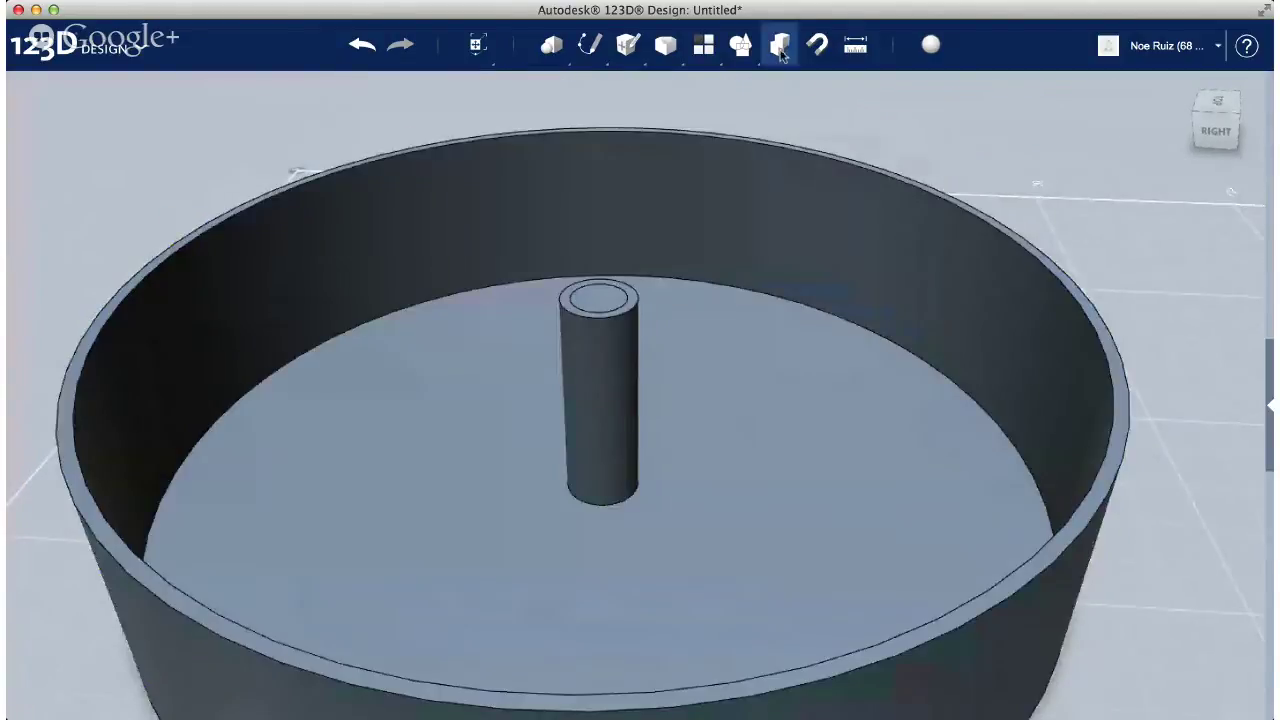
Subtract the embedded narrow cylinder from the post to leave a blind hole in its top
left_click(600, 358)
scroll(605, 292, "up", 5)
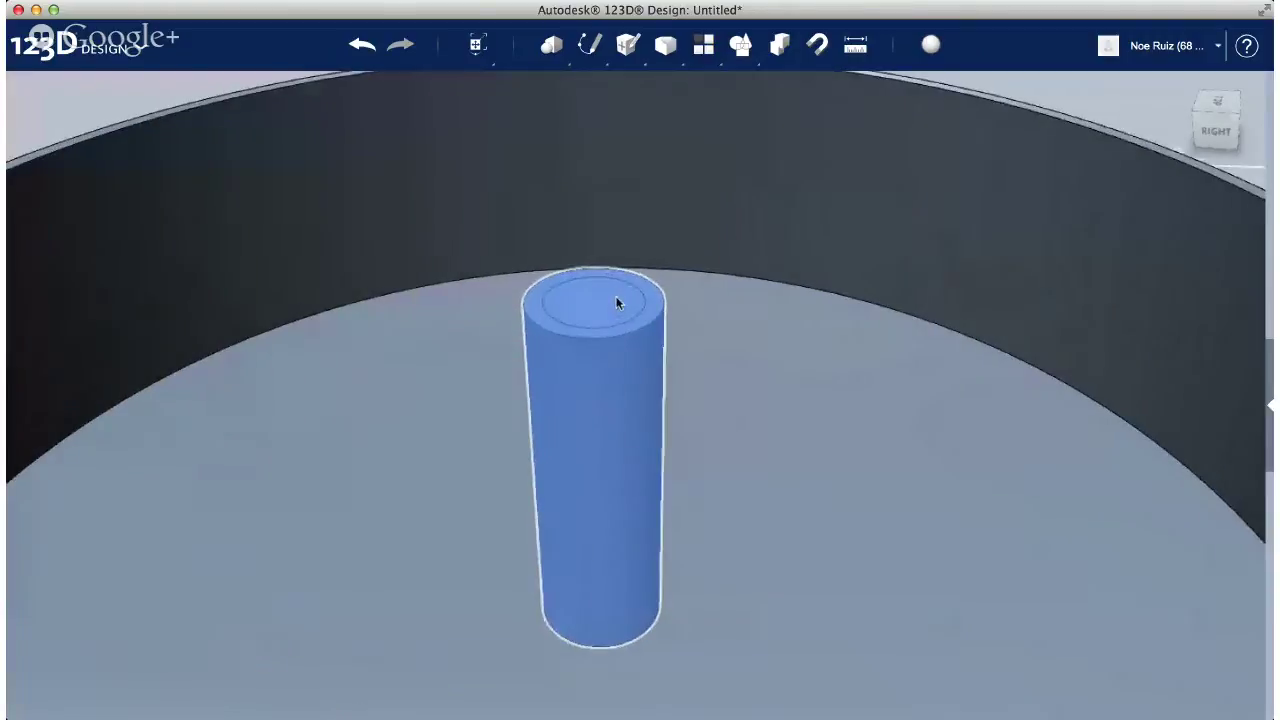
scroll(617, 299, "up", 1)
left_click(642, 305)
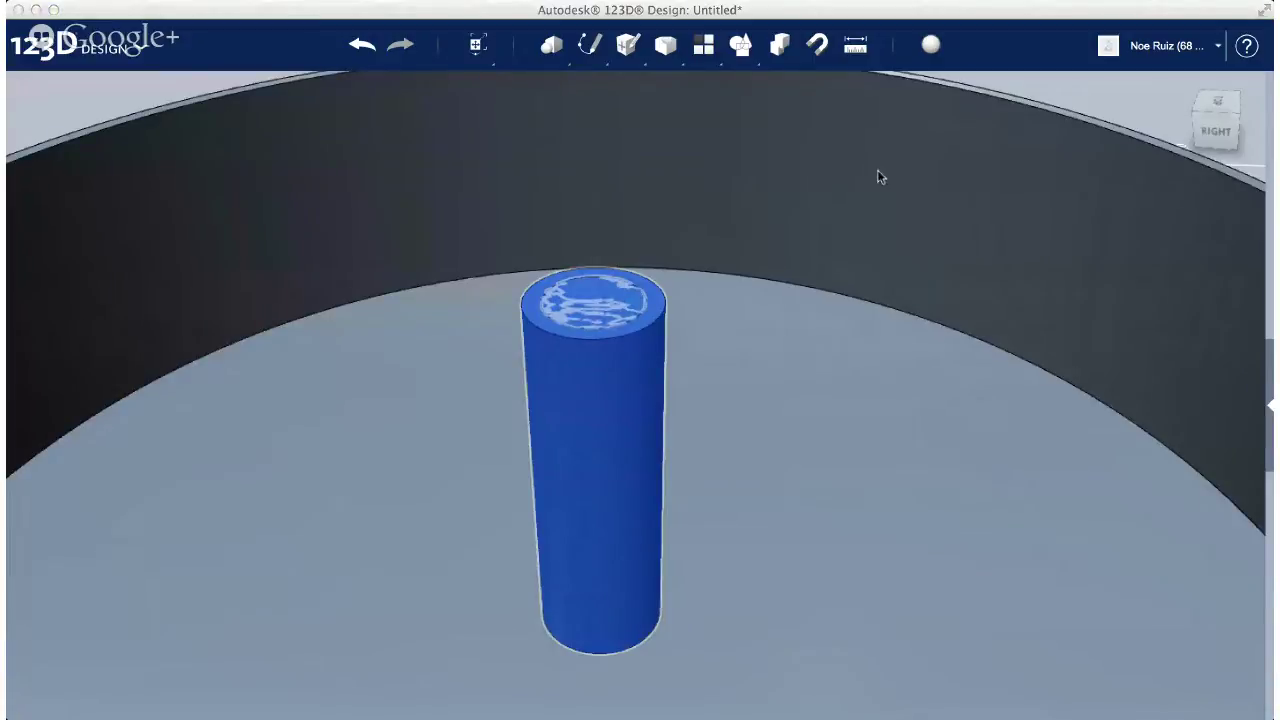
scroll(834, 214, "down", 5)
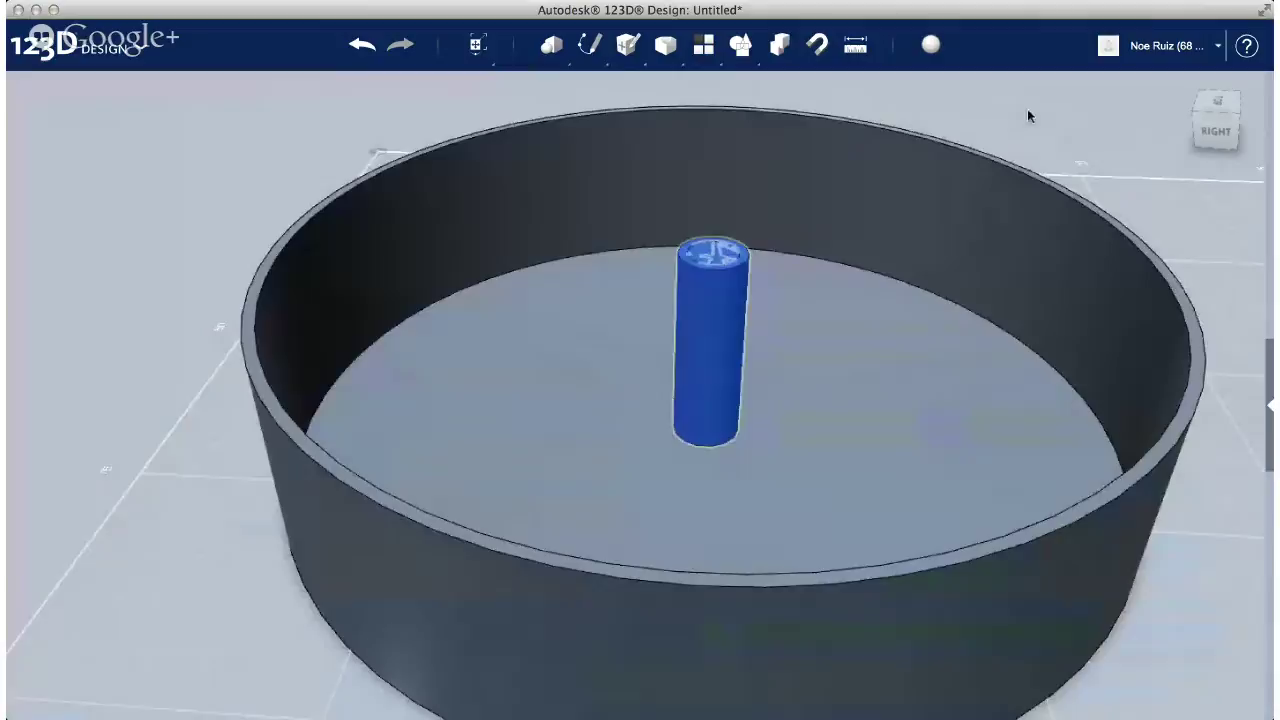
left_click(1027, 110)
right_click_drag(734, 291, 600, 405)
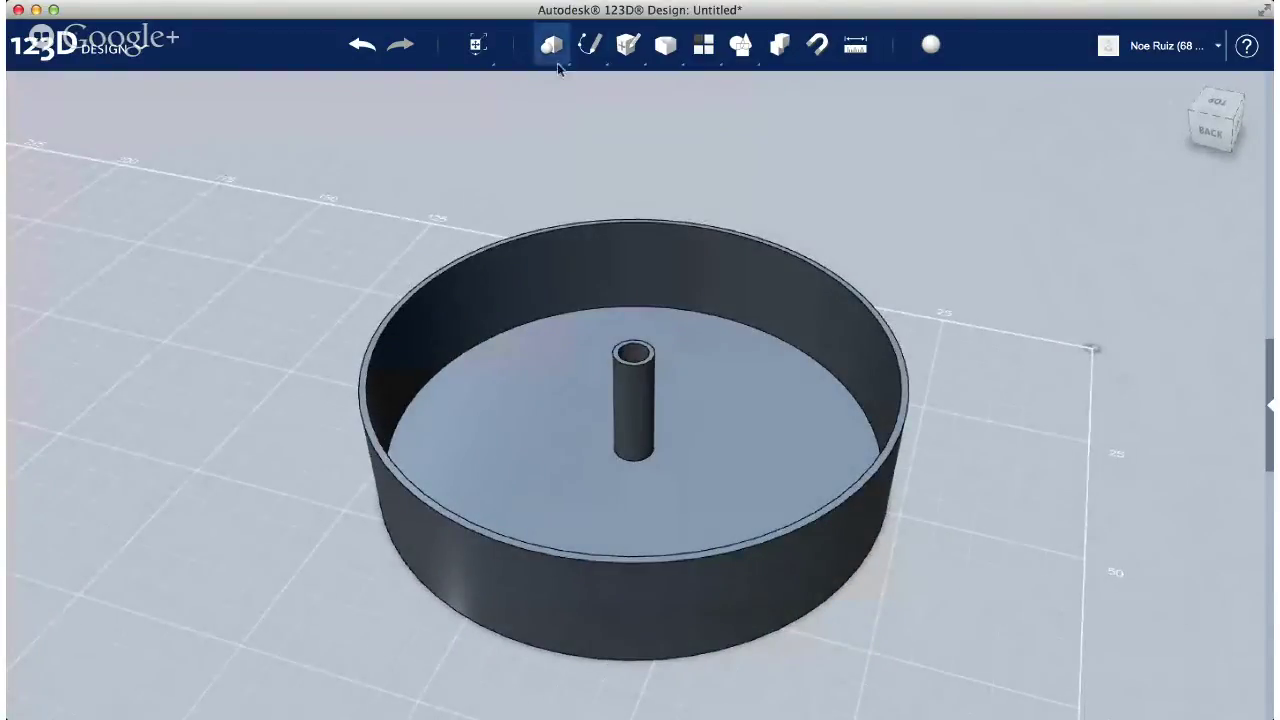
Place a new cylinder slightly narrower than the post's hole, centred on the floor of that hole
left_click(611, 96)
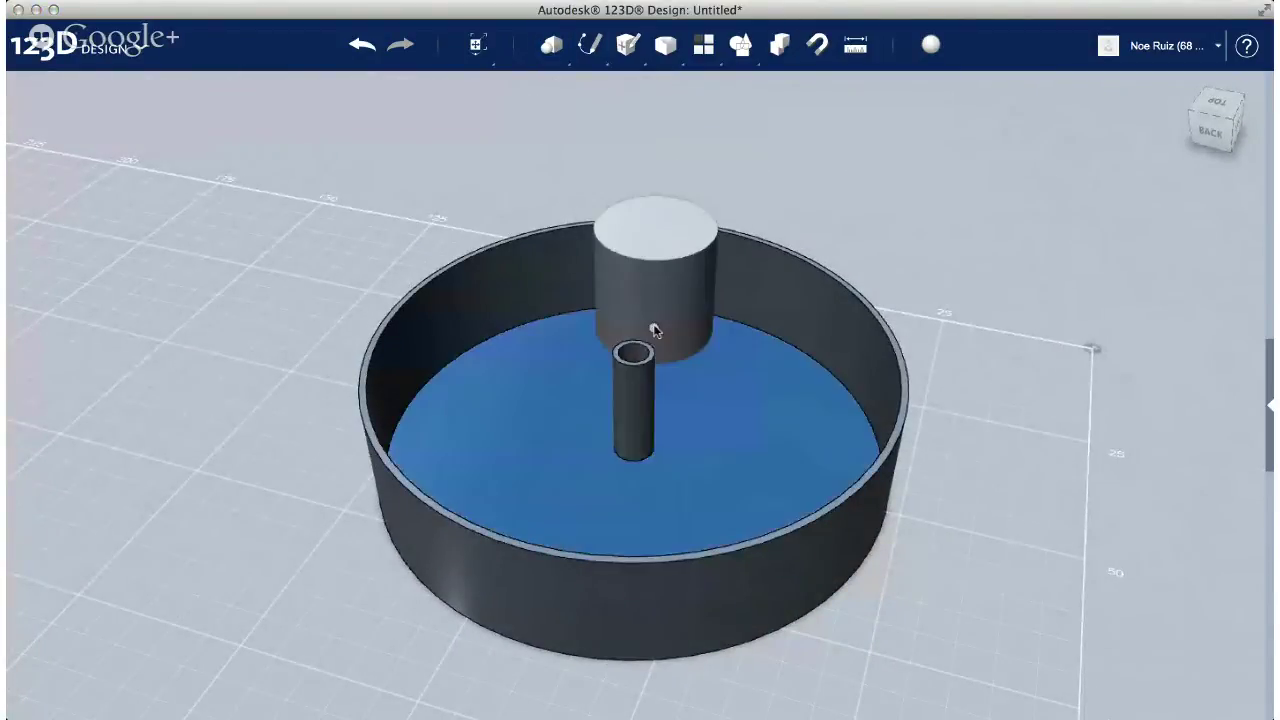
scroll(650, 333, "up", 5)
right_click_drag(614, 383, 580, 443)
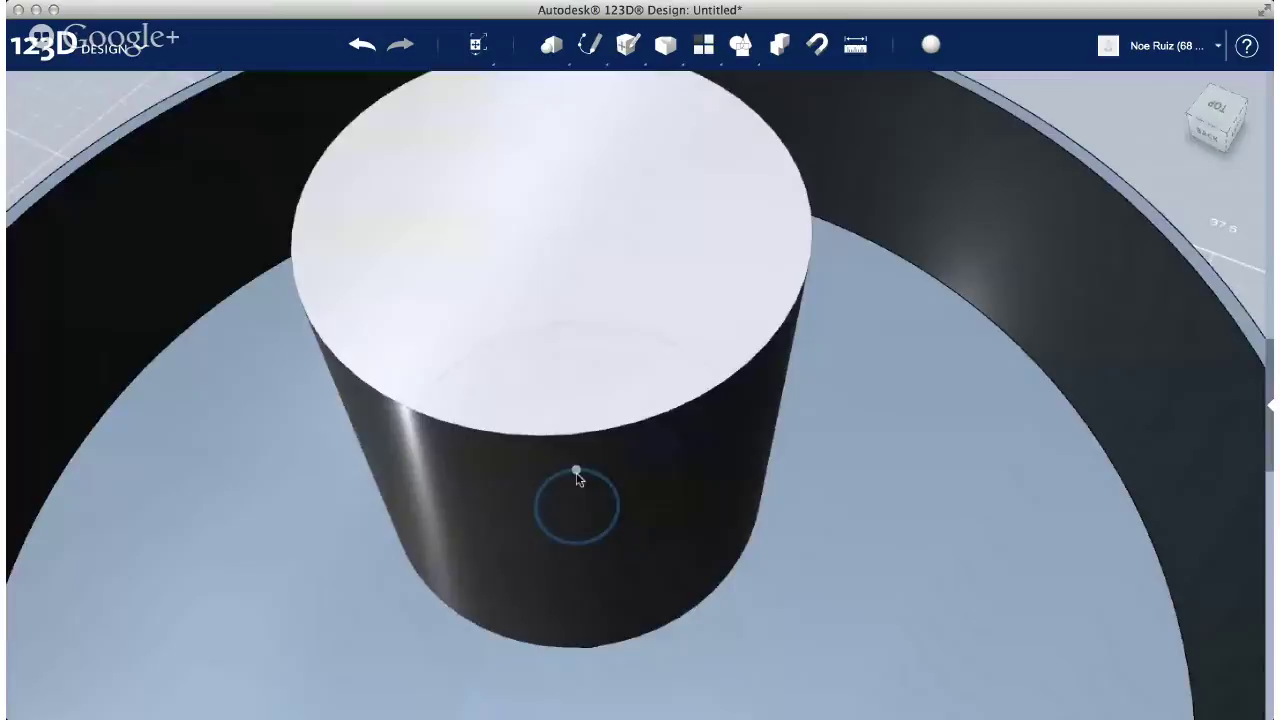
type("1")
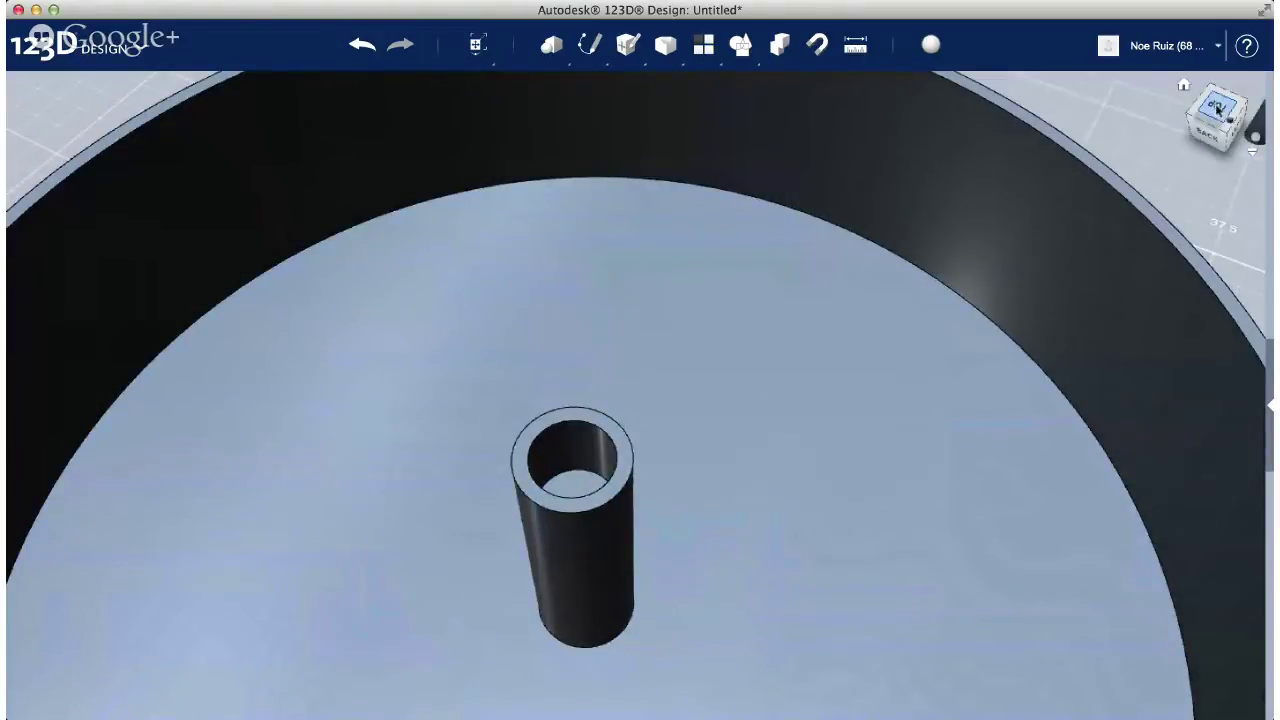
left_click(1217, 107)
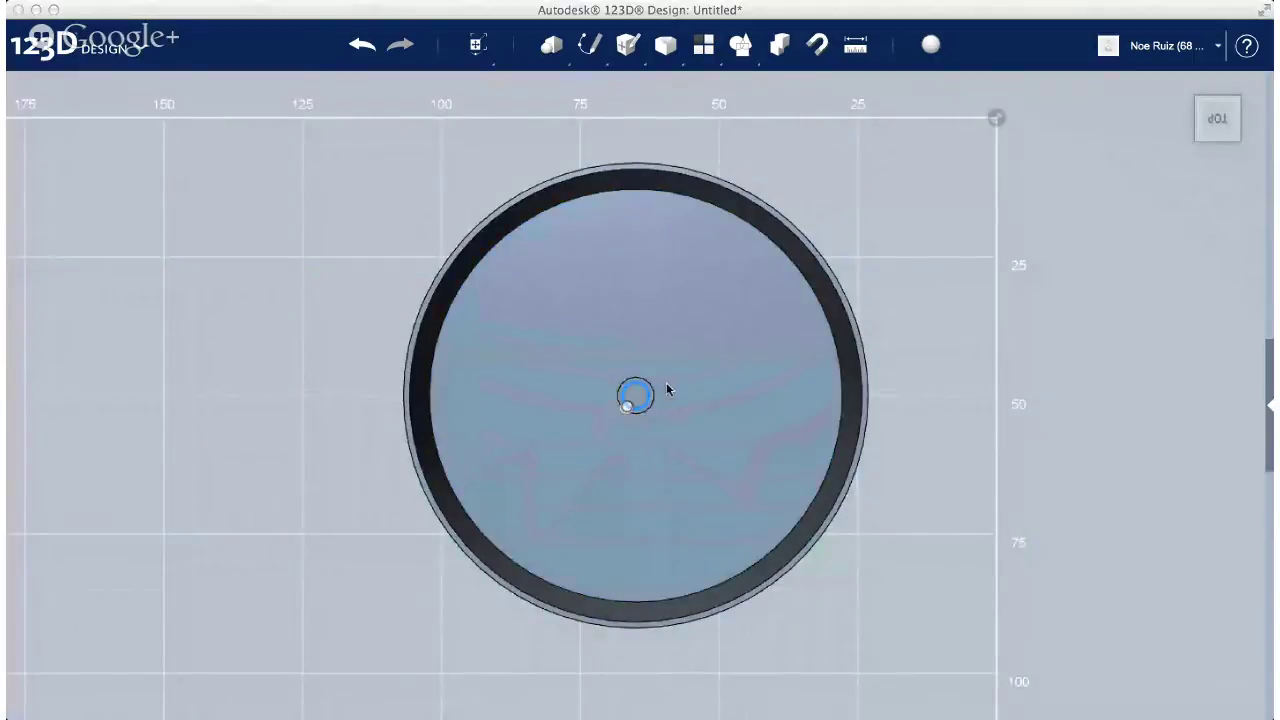
scroll(636, 394, "up", 5)
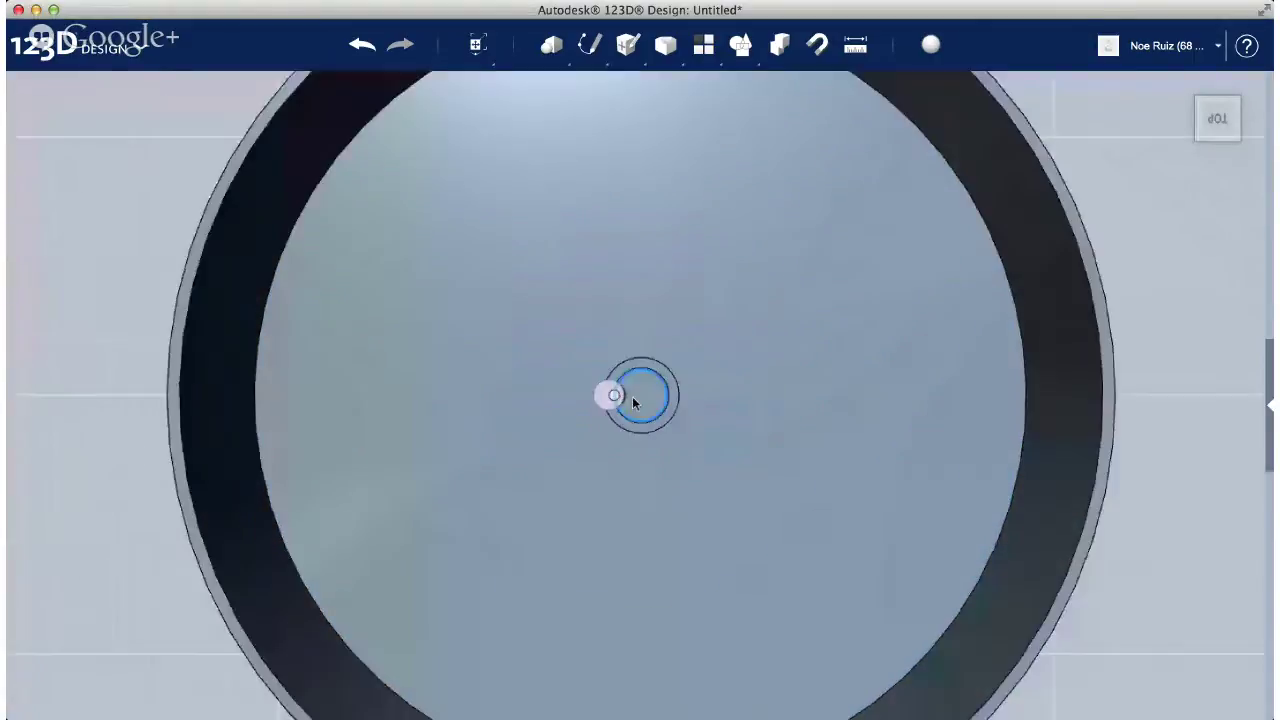
scroll(640, 397, "up", 2)
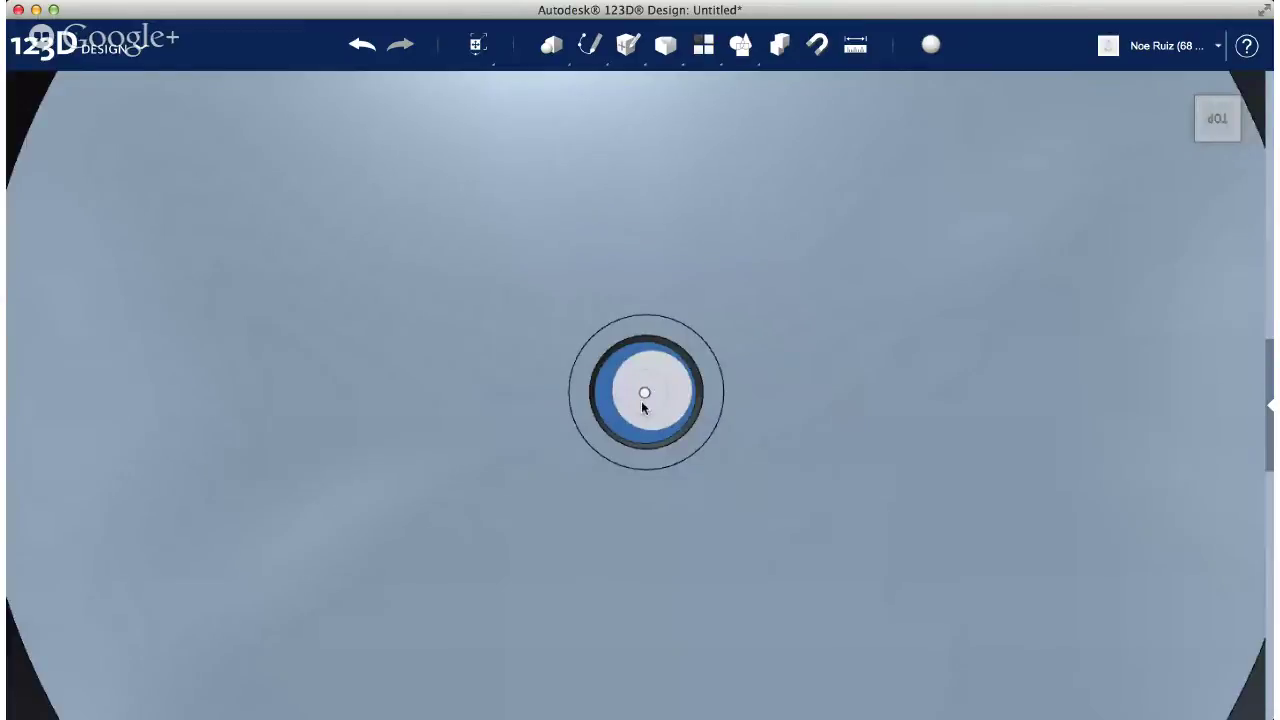
left_click(624, 465)
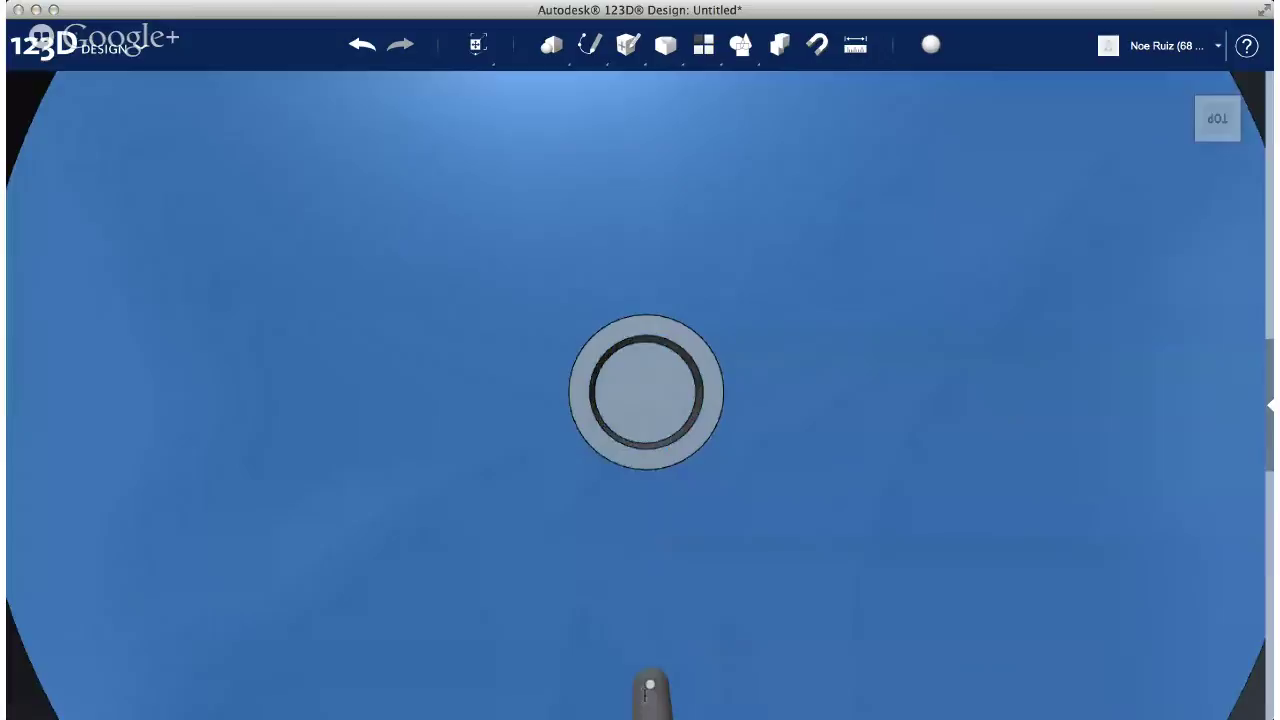
type("2")
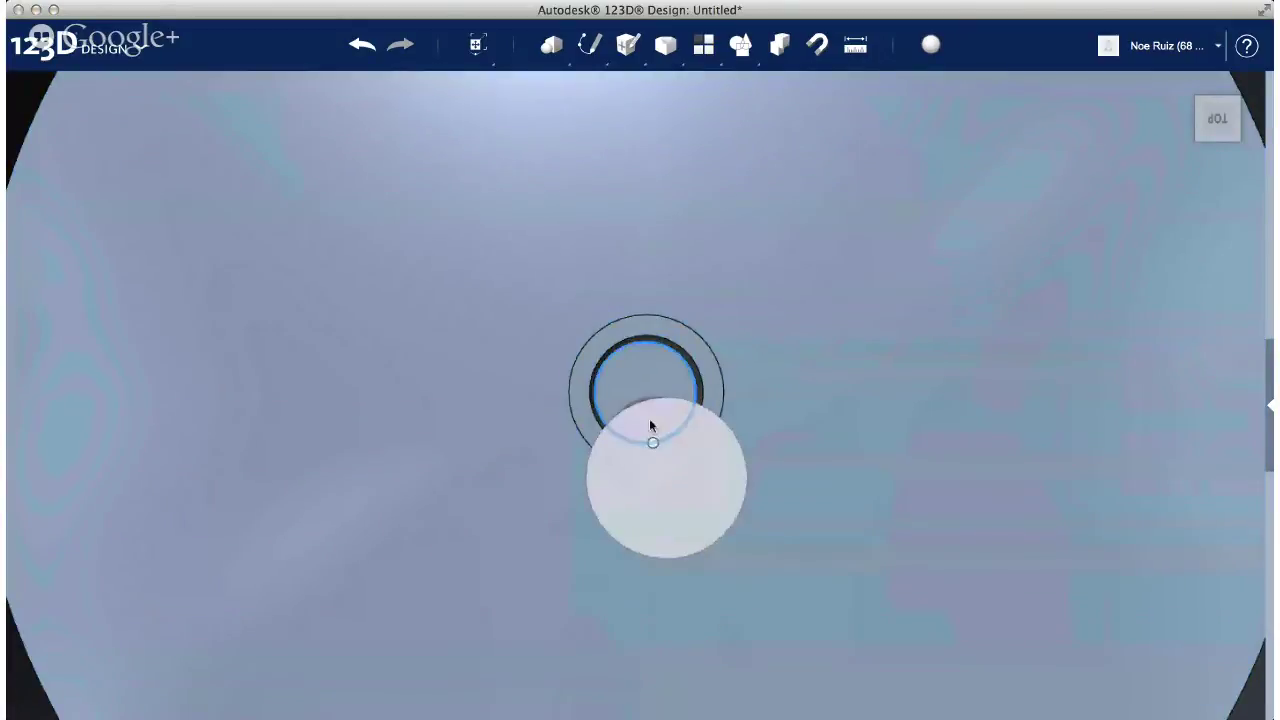
left_click(647, 392)
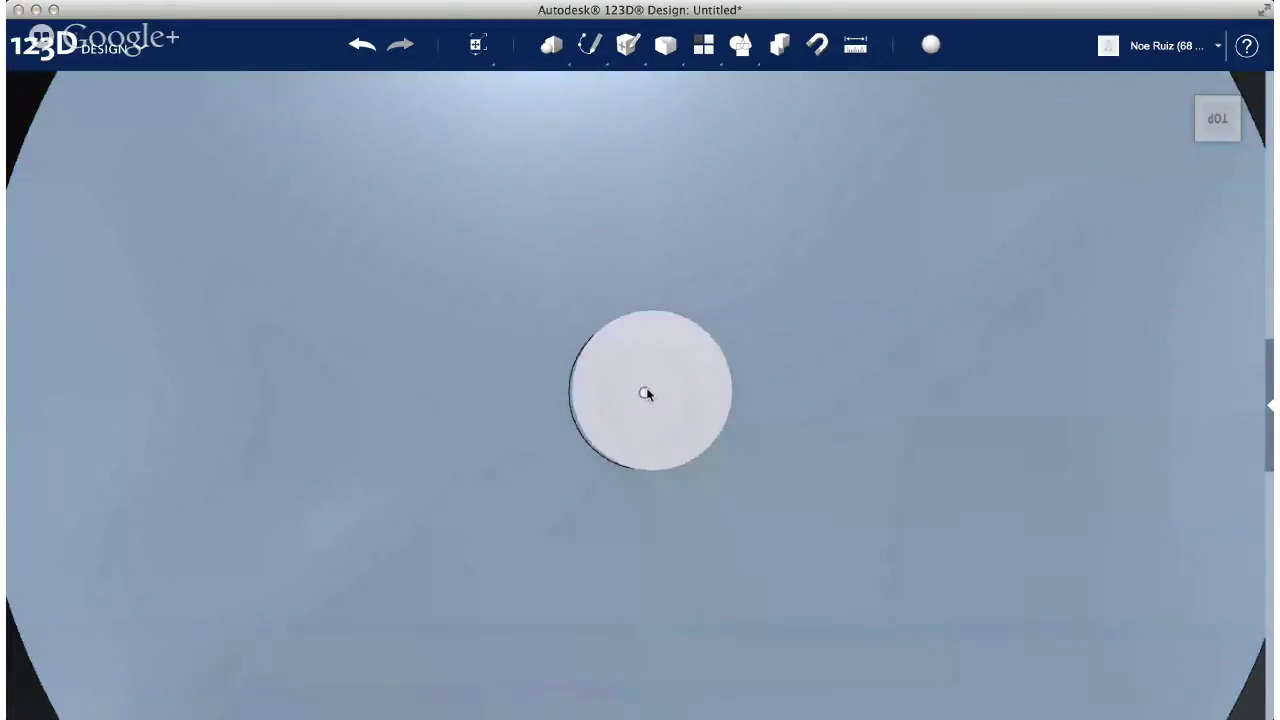
left_click(646, 388)
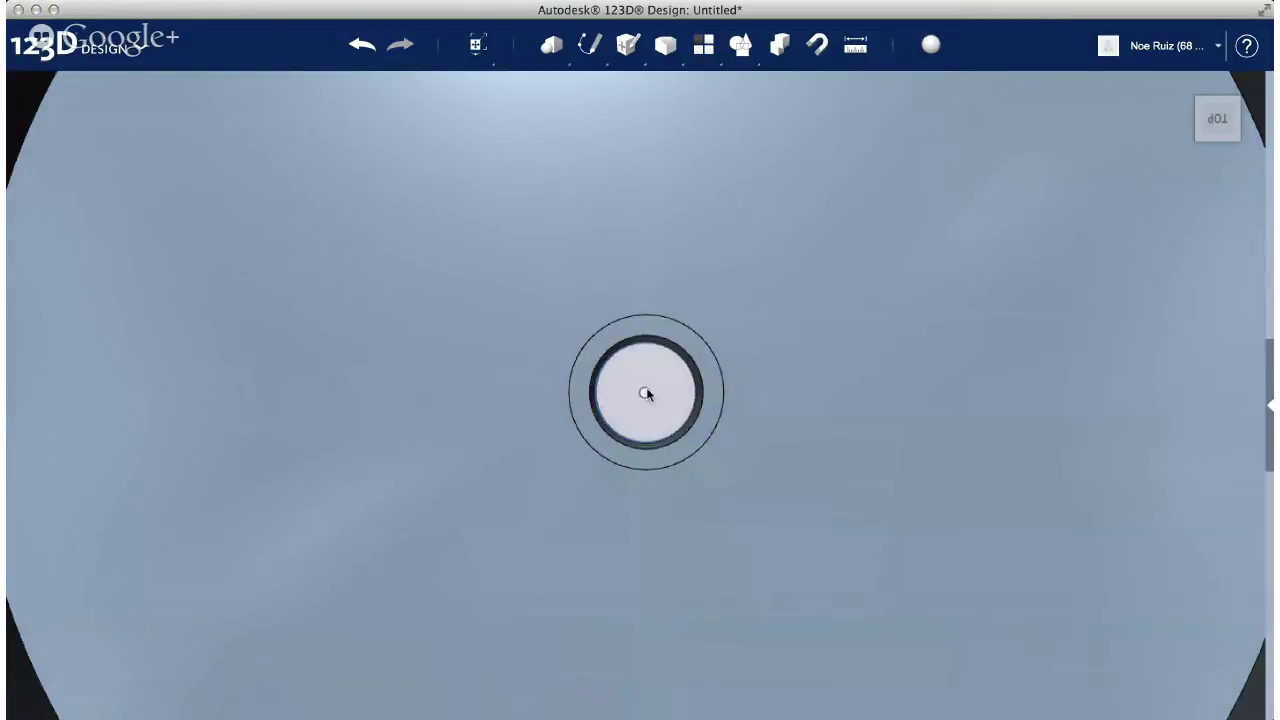
Raise the new peg cylinder by about 5 so its base is level with the post's rim
right_click_drag(646, 393, 650, 250)
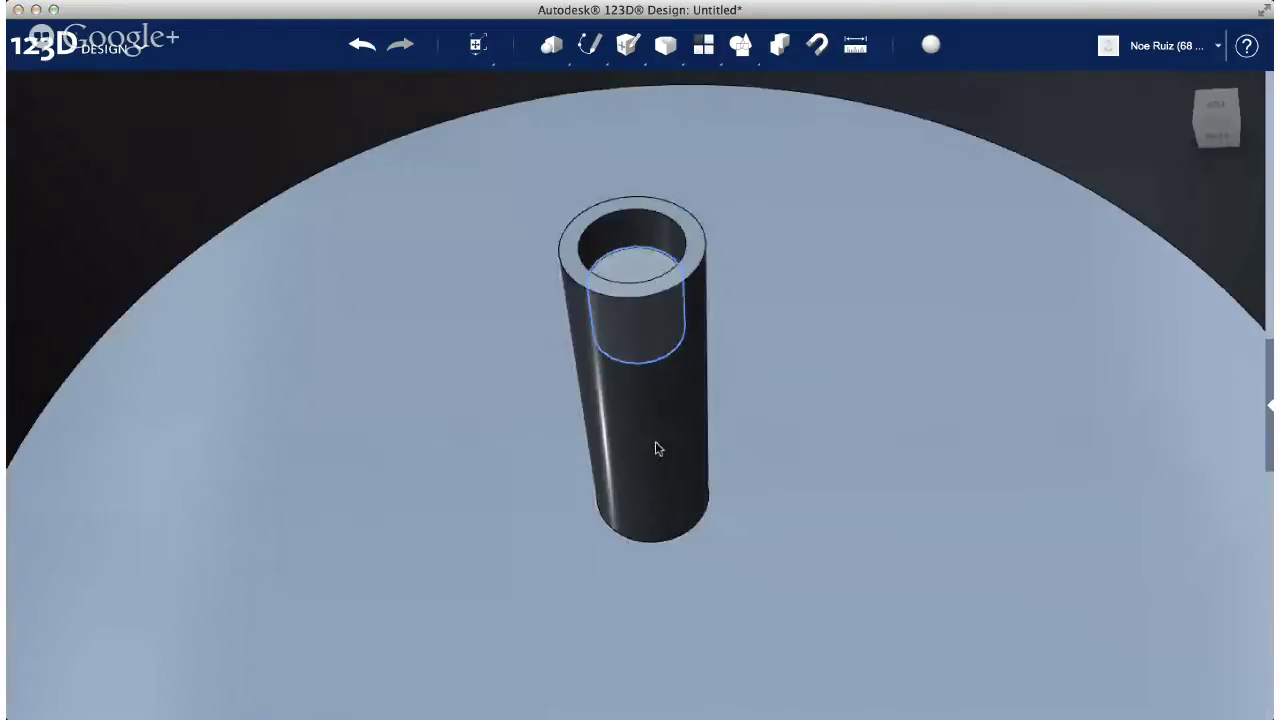
left_click(655, 443)
right_click_drag(655, 443, 683, 157)
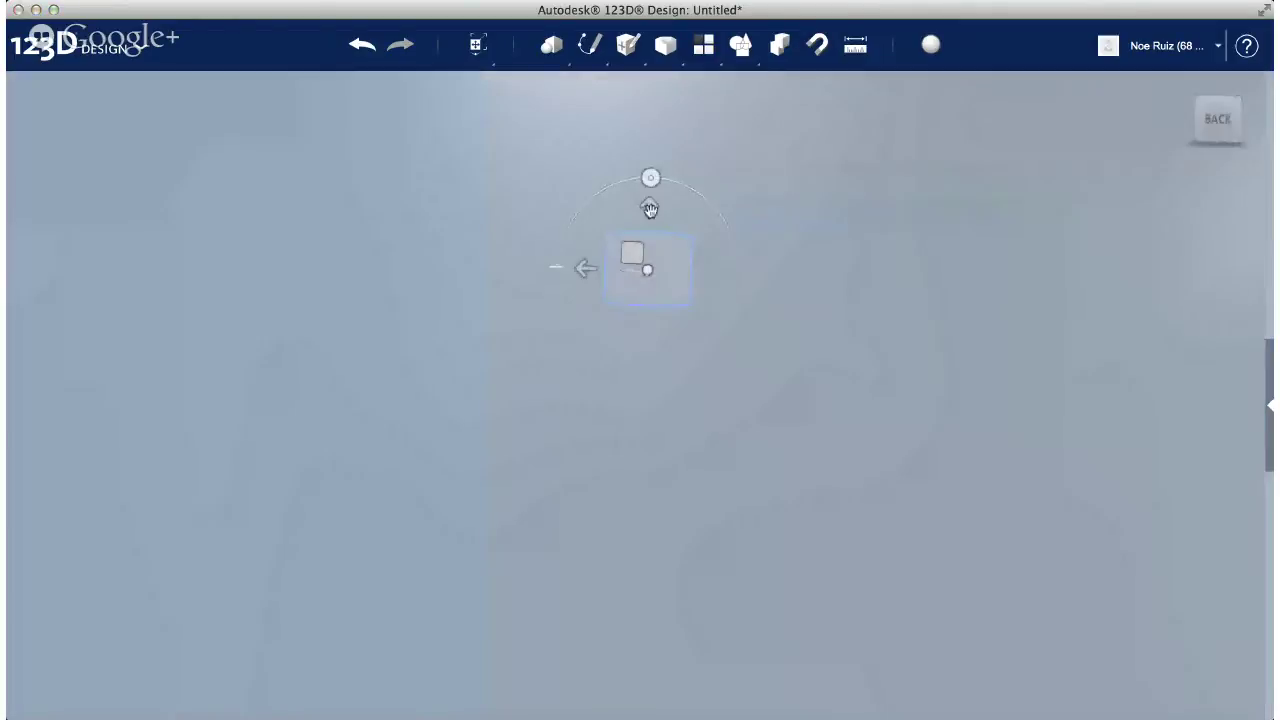
left_click_drag(650, 208, 651, 173)
right_click_drag(651, 173, 652, 240)
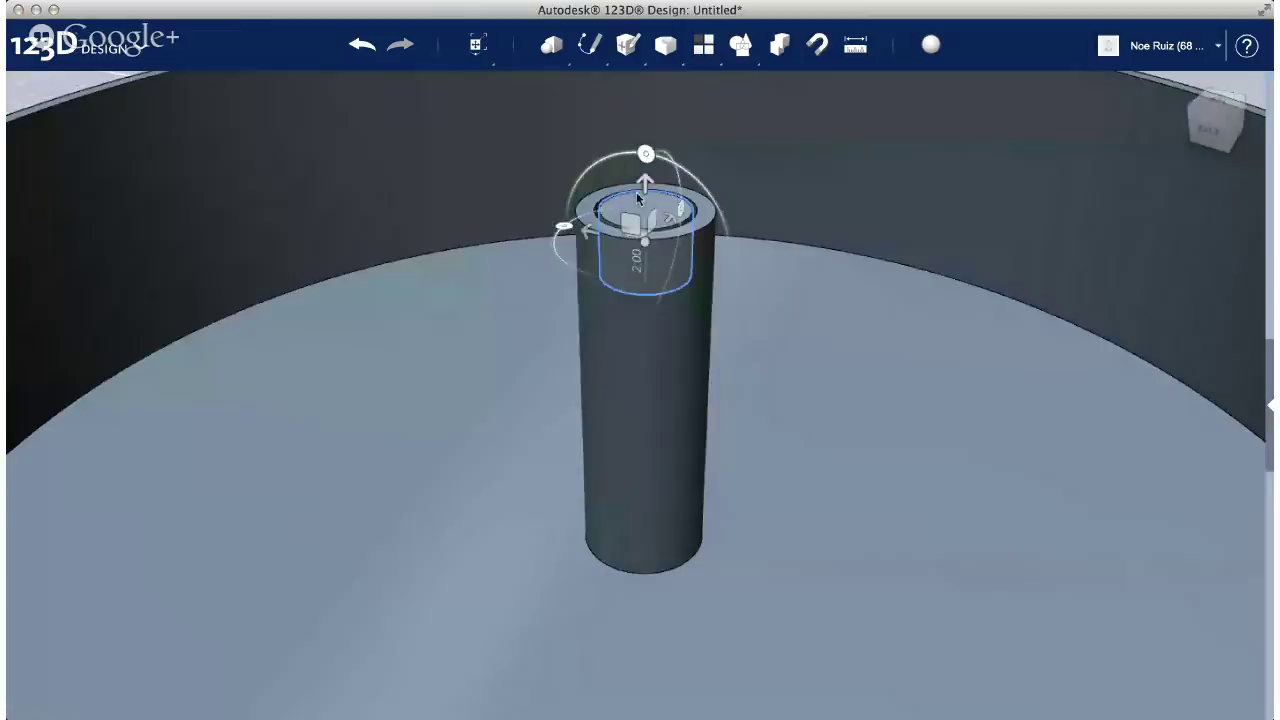
left_click_drag(645, 185, 656, 121)
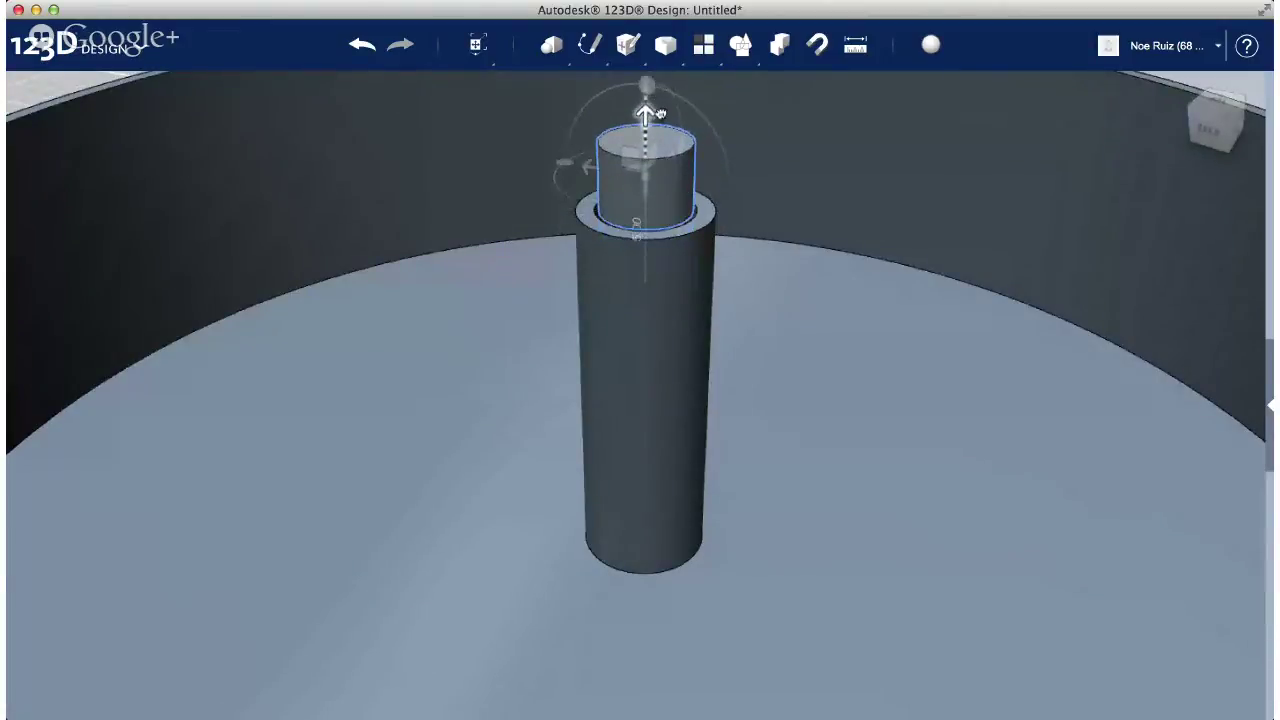
scroll(626, 228, "down", 5)
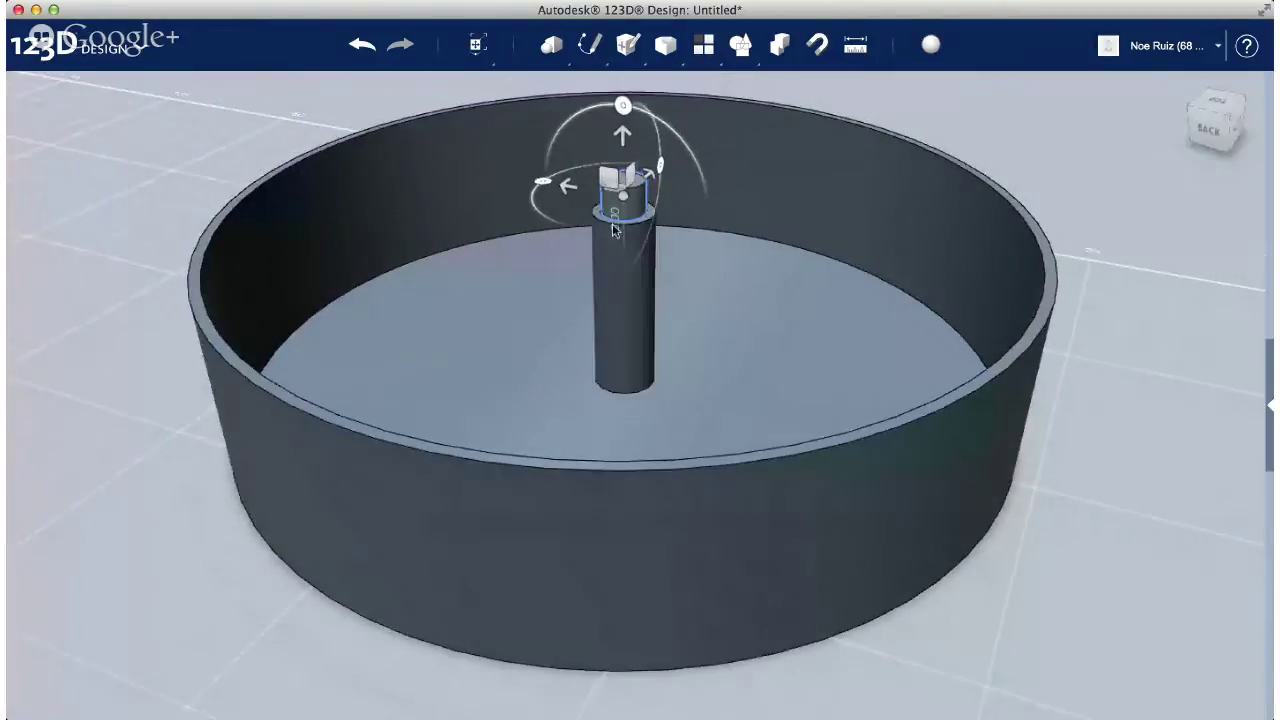
left_click(217, 146)
Move the post and its peg together from the case's centre to beside the inner side wall
right_click_drag(405, 335, 763, 428)
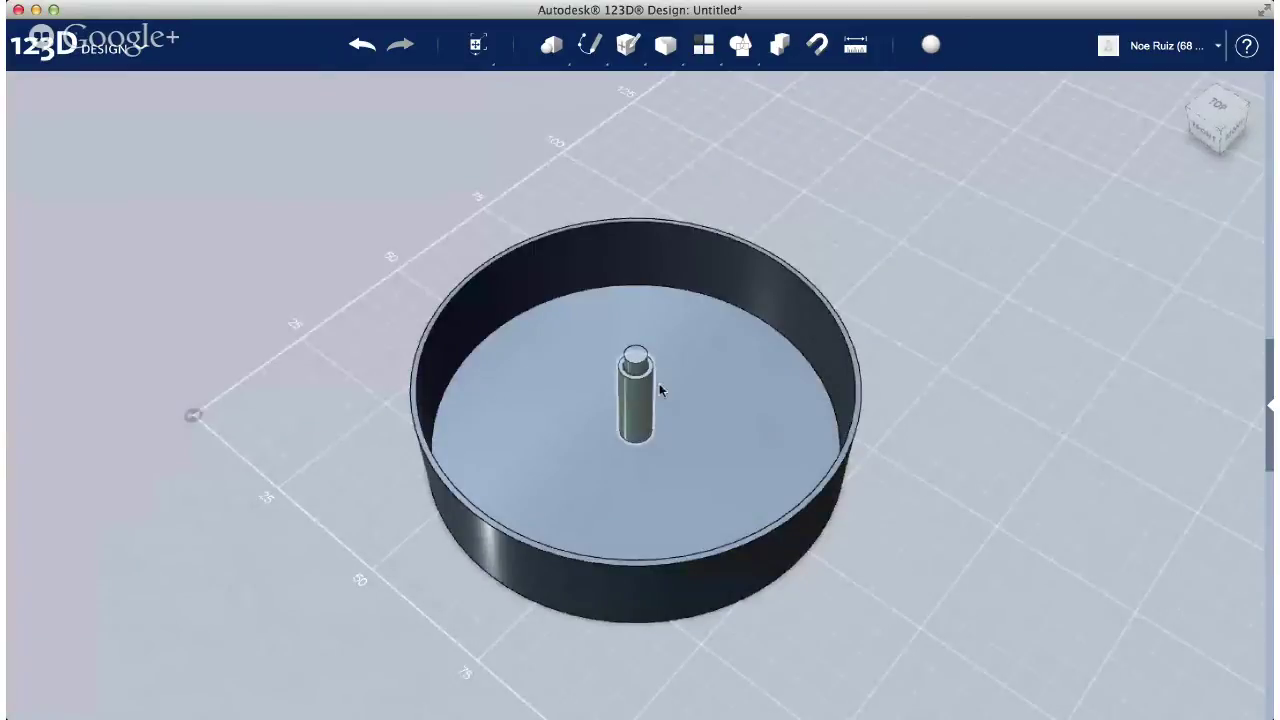
left_click(639, 686)
right_click_drag(701, 475, 755, 489)
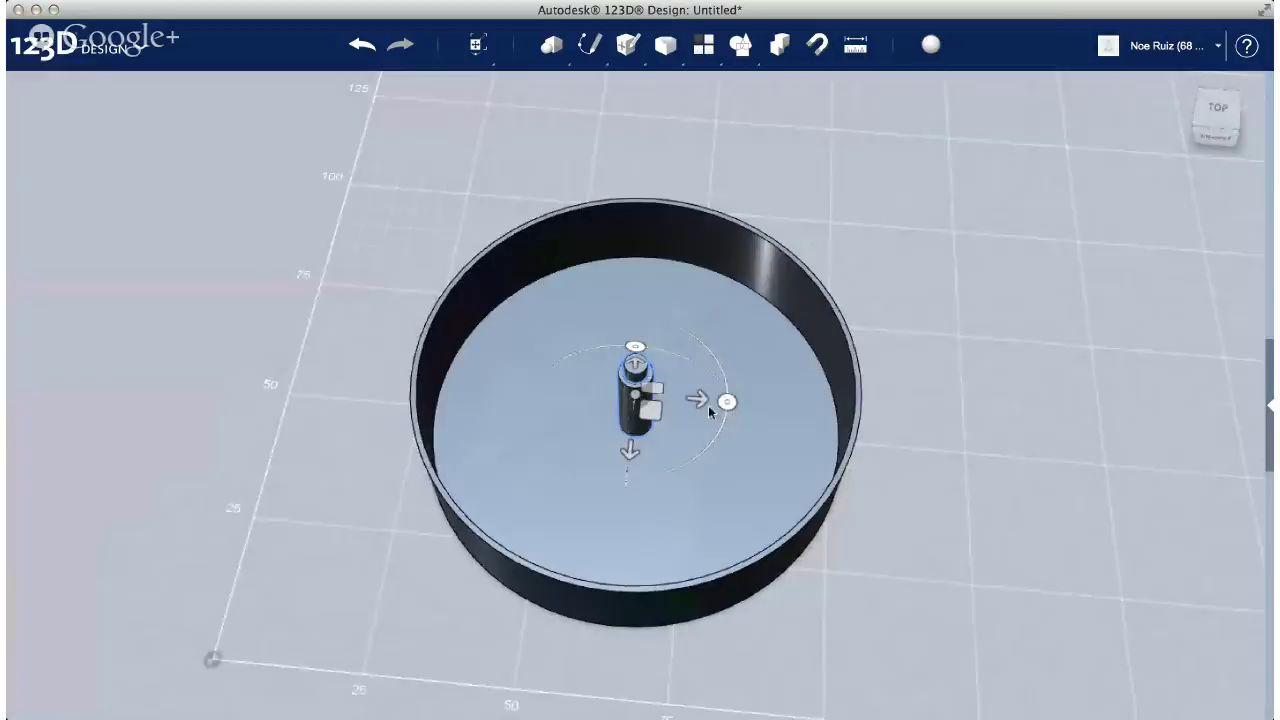
left_click_drag(697, 397, 506, 380)
right_click_drag(386, 363, 404, 348)
scroll(398, 345, "up", 10)
right_click_drag(438, 438, 496, 422)
left_click(441, 464)
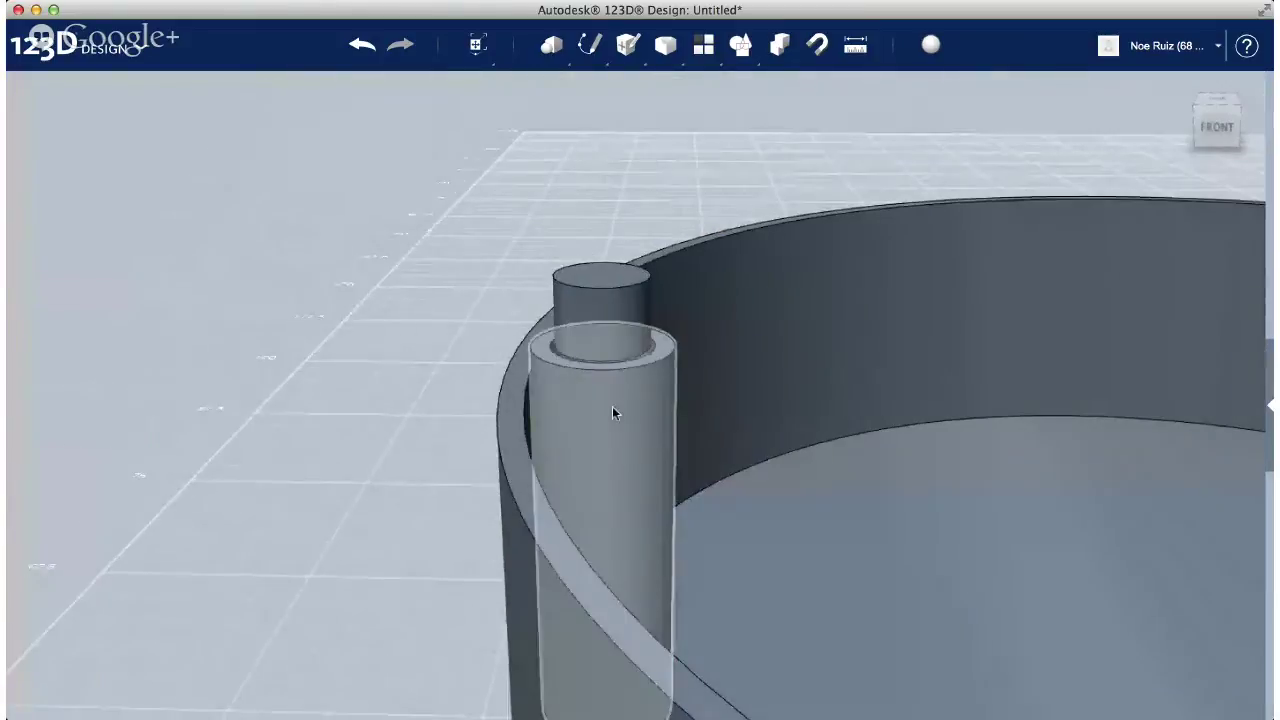
Lower the post and peg together slightly until the post's top is level with the case rim
left_click(612, 408)
right_click_drag(603, 322, 633, 600)
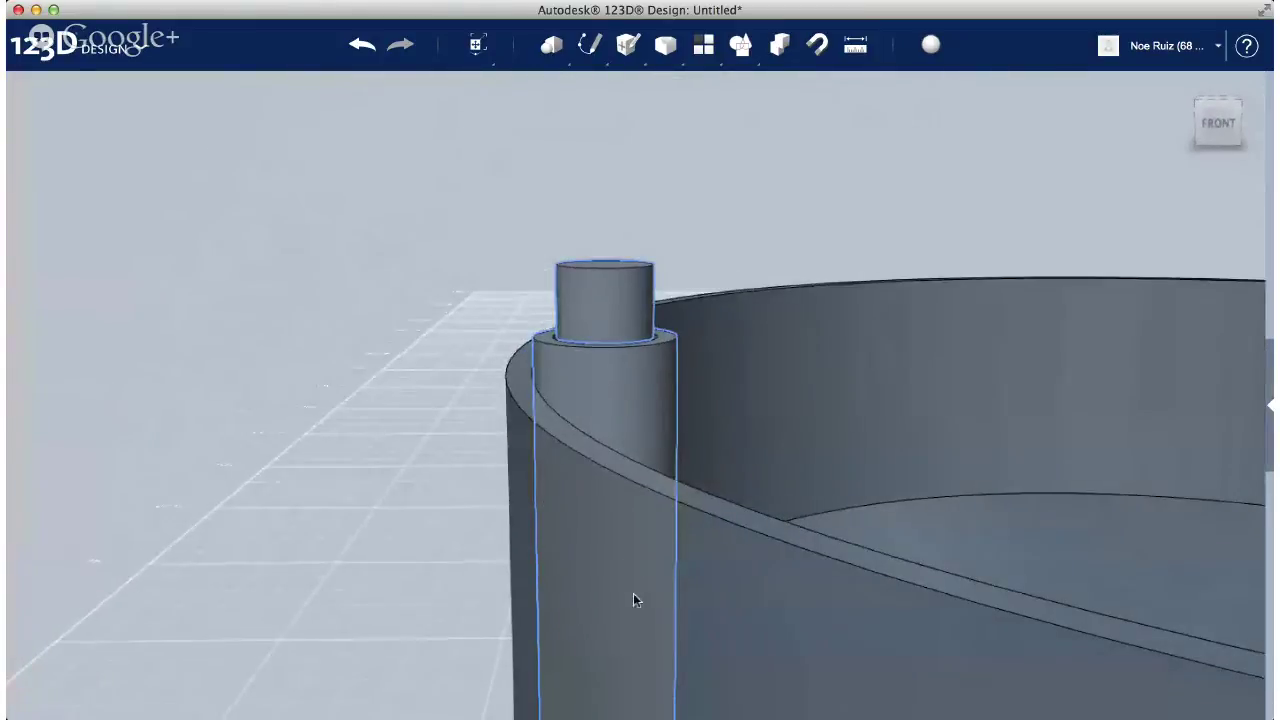
left_click(645, 703)
left_click_drag(606, 449, 608, 477)
right_click_drag(494, 426, 492, 421)
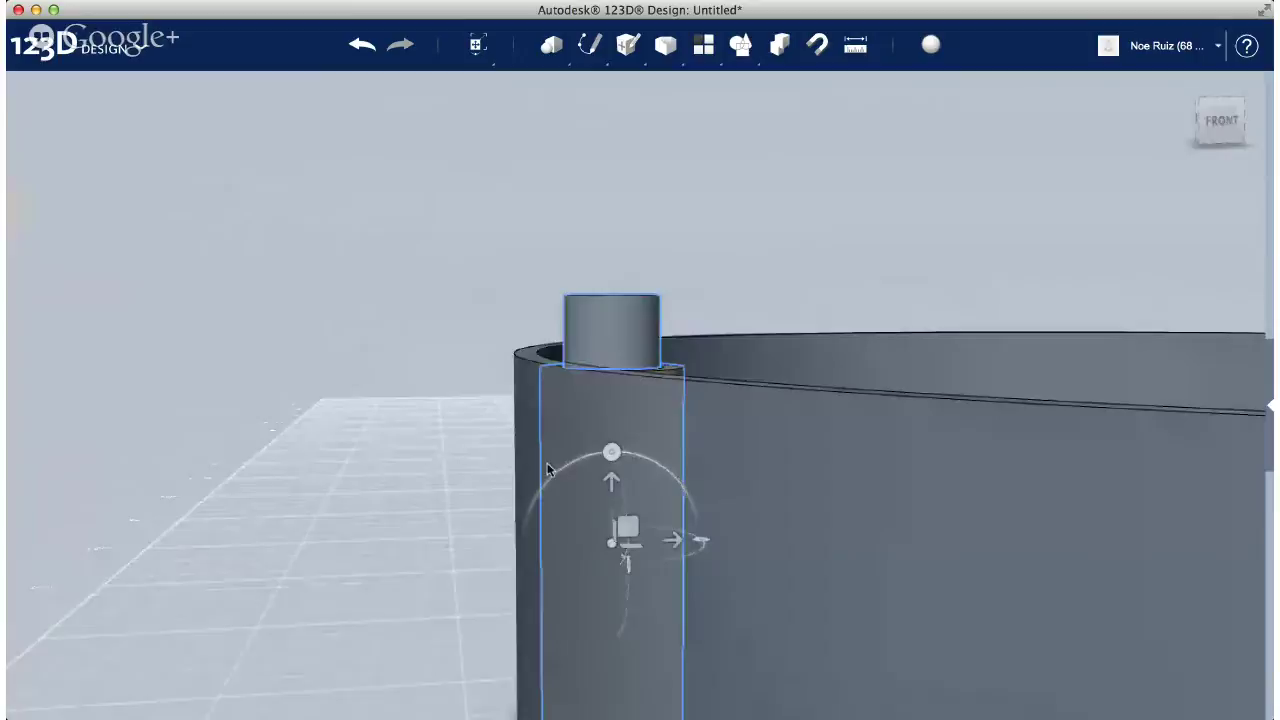
left_click_drag(610, 478, 471, 409)
right_click_drag(471, 409, 596, 423)
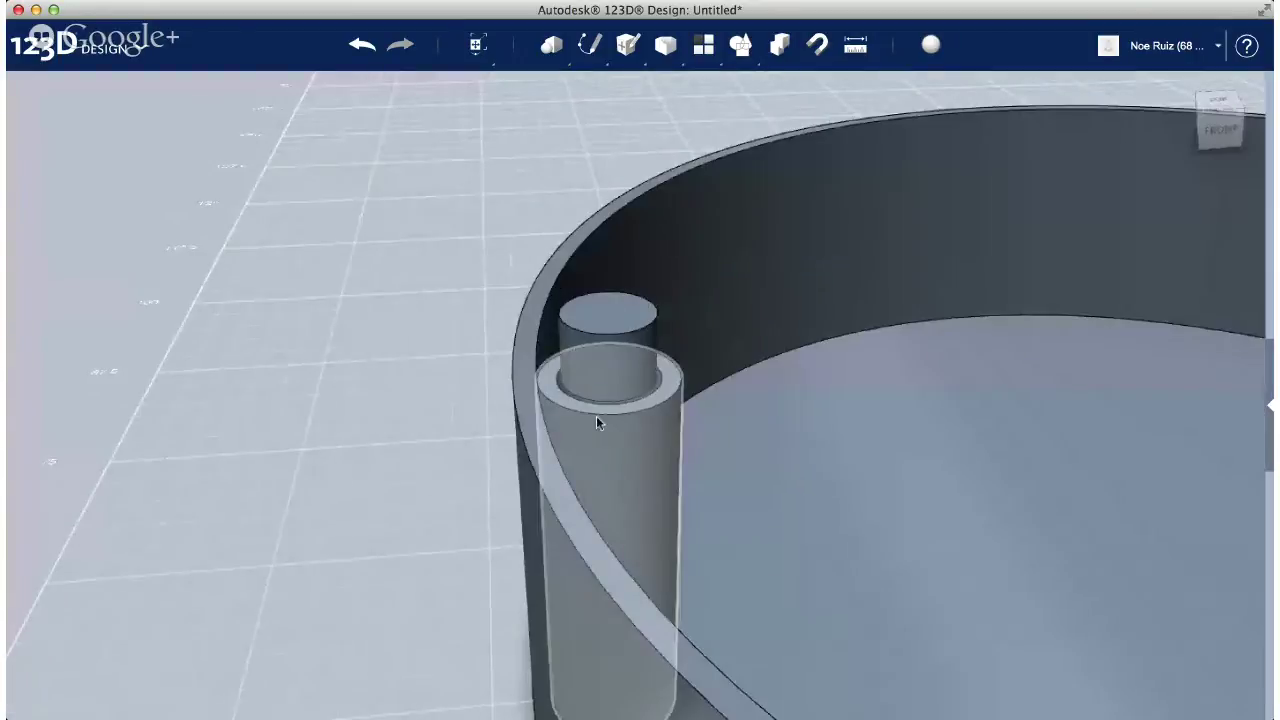
Shift the post and peg together slightly outward so the post overlaps the case wall
left_click(597, 417)
left_click(600, 342, "shift")
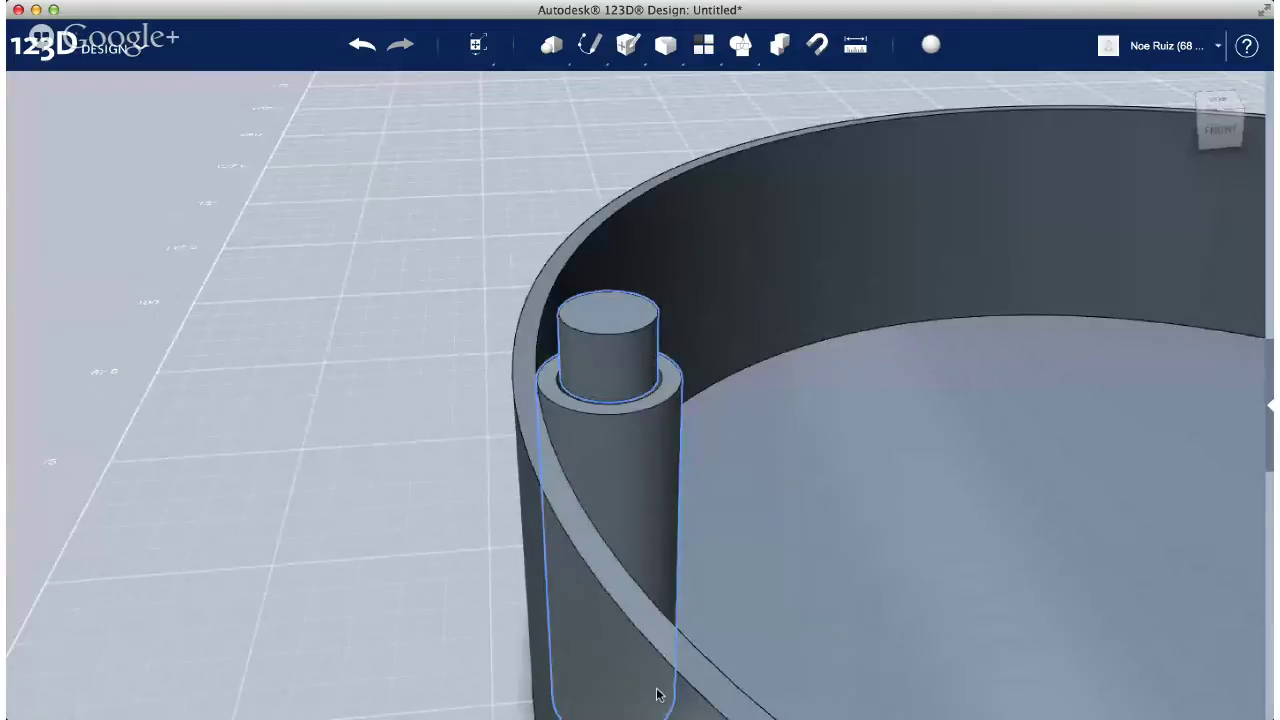
left_click(627, 493)
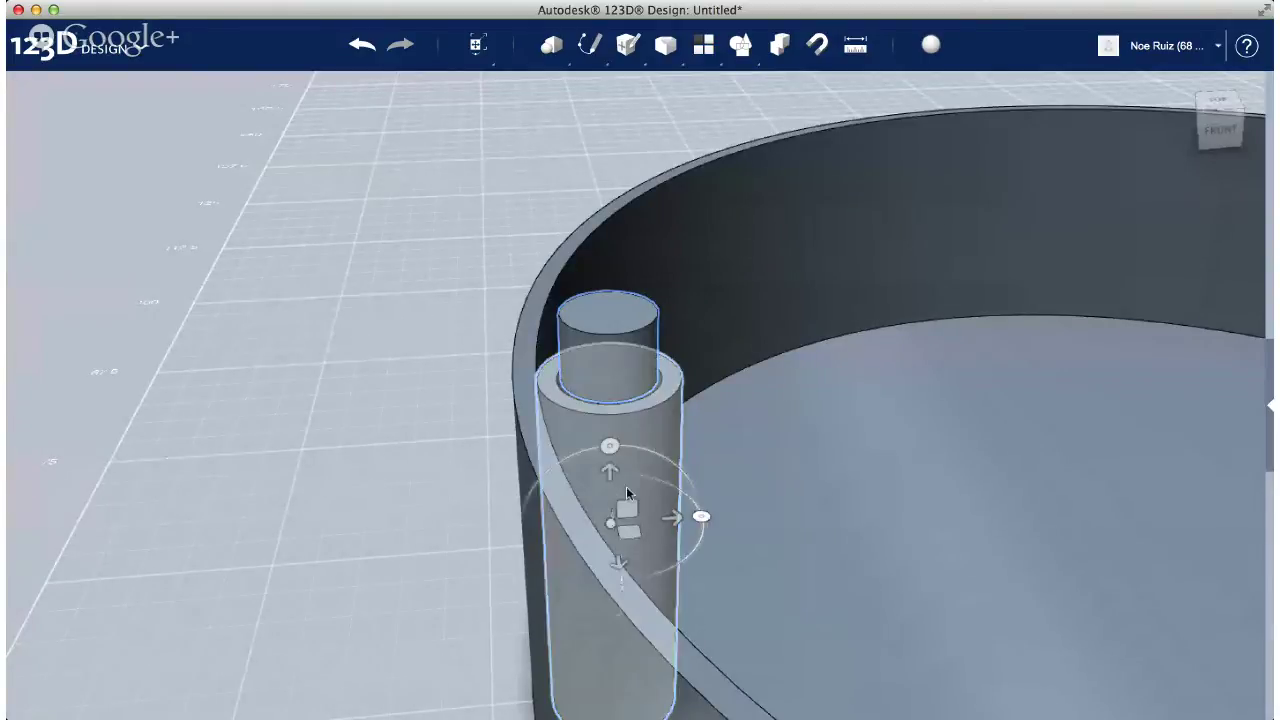
left_click_drag(676, 518, 662, 518)
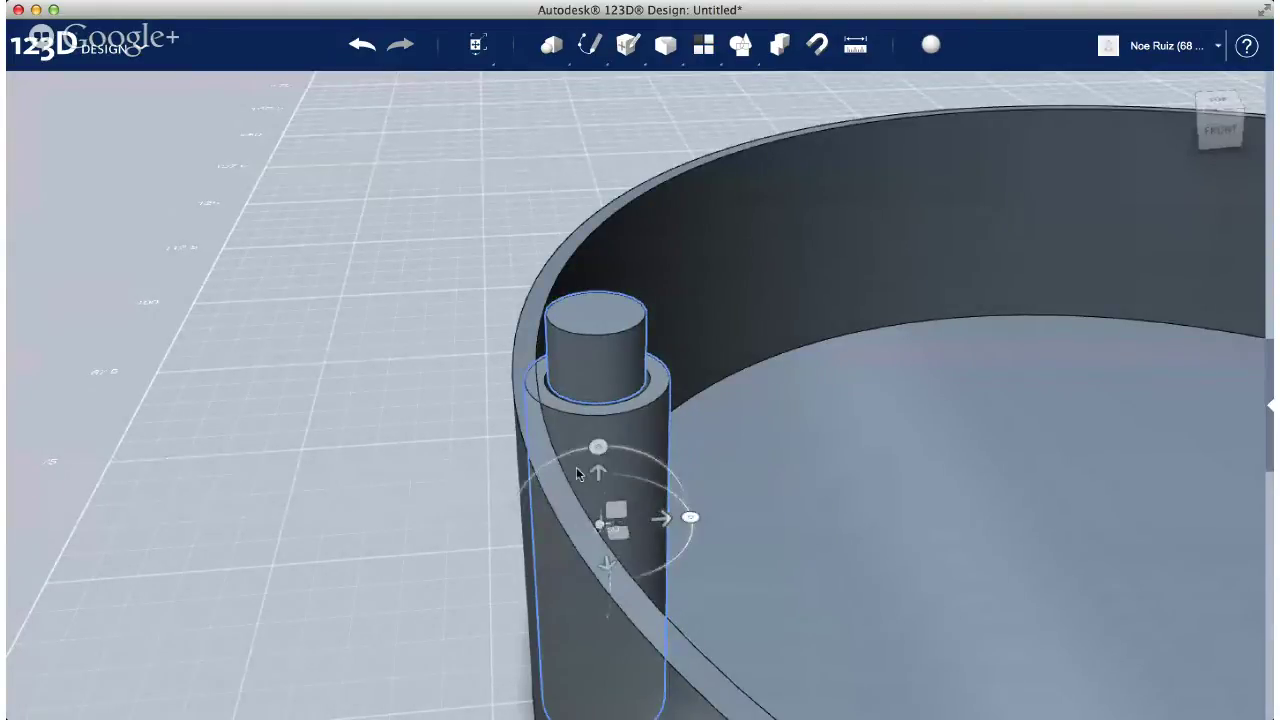
left_click(475, 425)
right_click_drag(475, 425, 470, 408)
Duplicate the hollow post with its peg and move the copy straight across the case to the opposite inner wall
right_click_drag(700, 505, 1153, 343)
scroll(1237, 308, "down", 5)
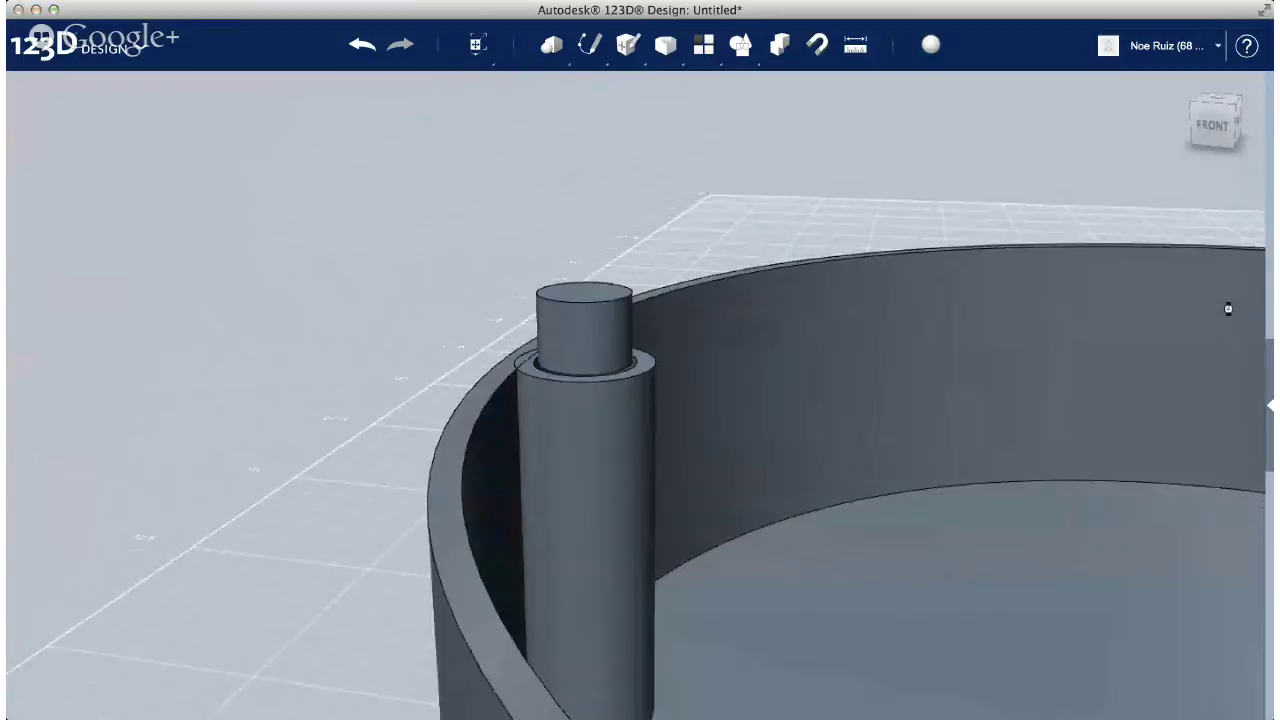
right_click_drag(883, 272, 600, 326)
left_click(410, 392)
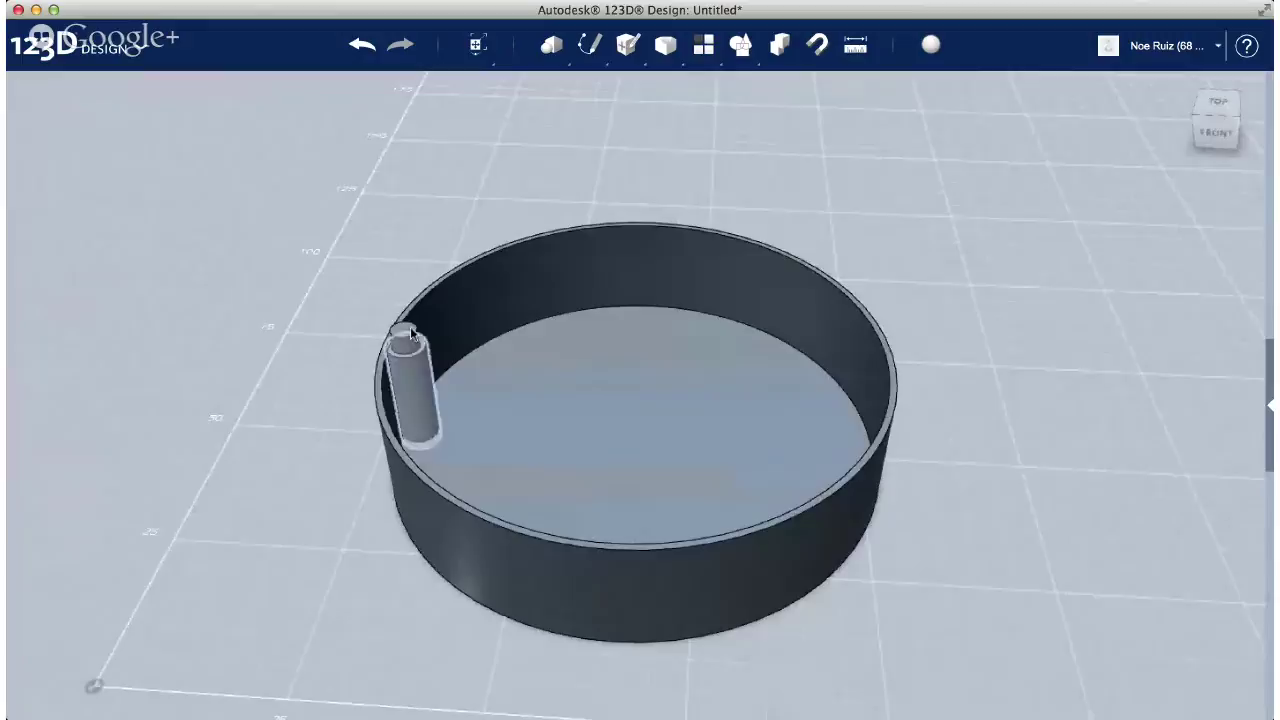
right_click_drag(537, 377, 572, 365)
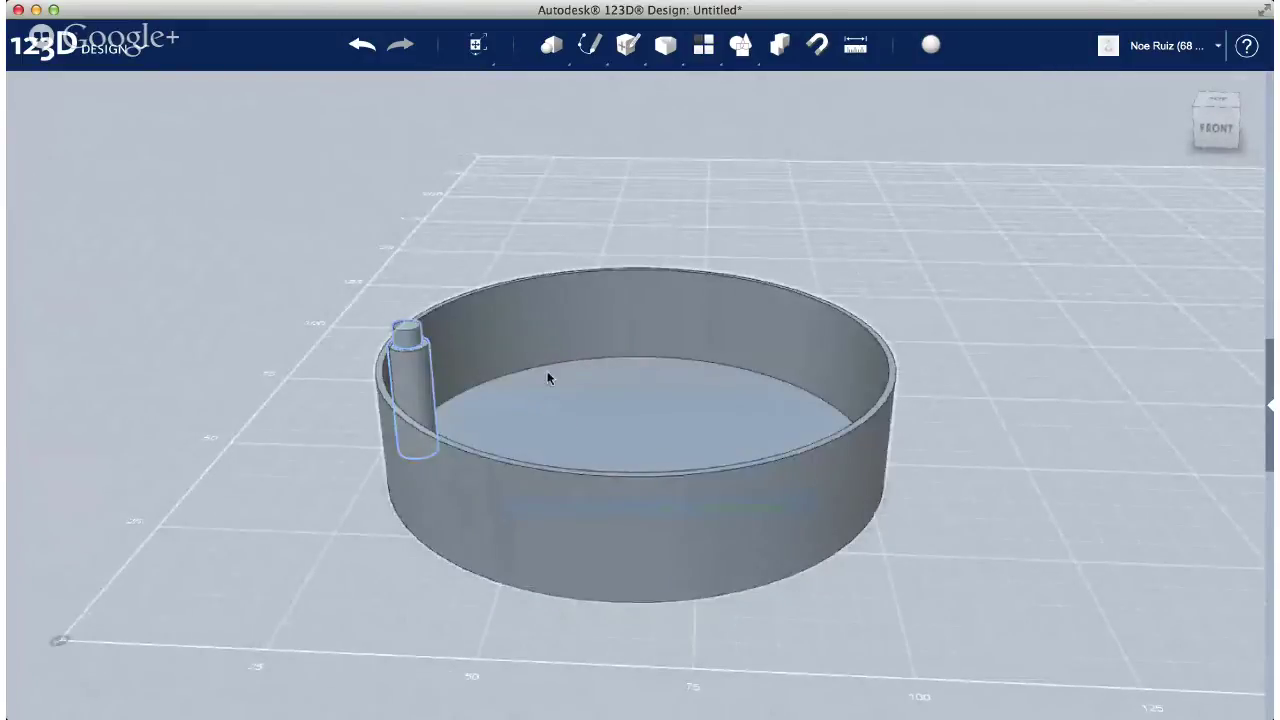
key("super+v")
left_click_drag(474, 388, 926, 434)
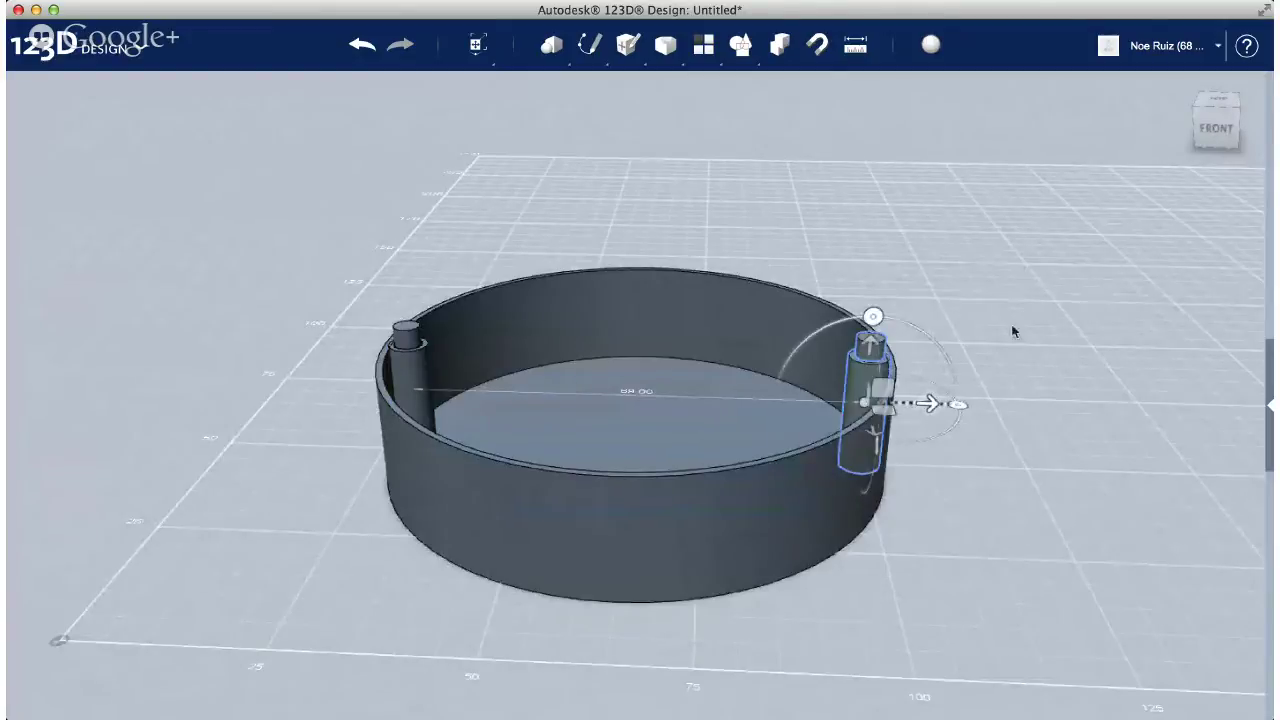
left_click(1020, 313)
Duplicate both post-and-peg pairs together and rotate the copies a quarter turn about the case's centre
right_click_drag(960, 397, 705, 420)
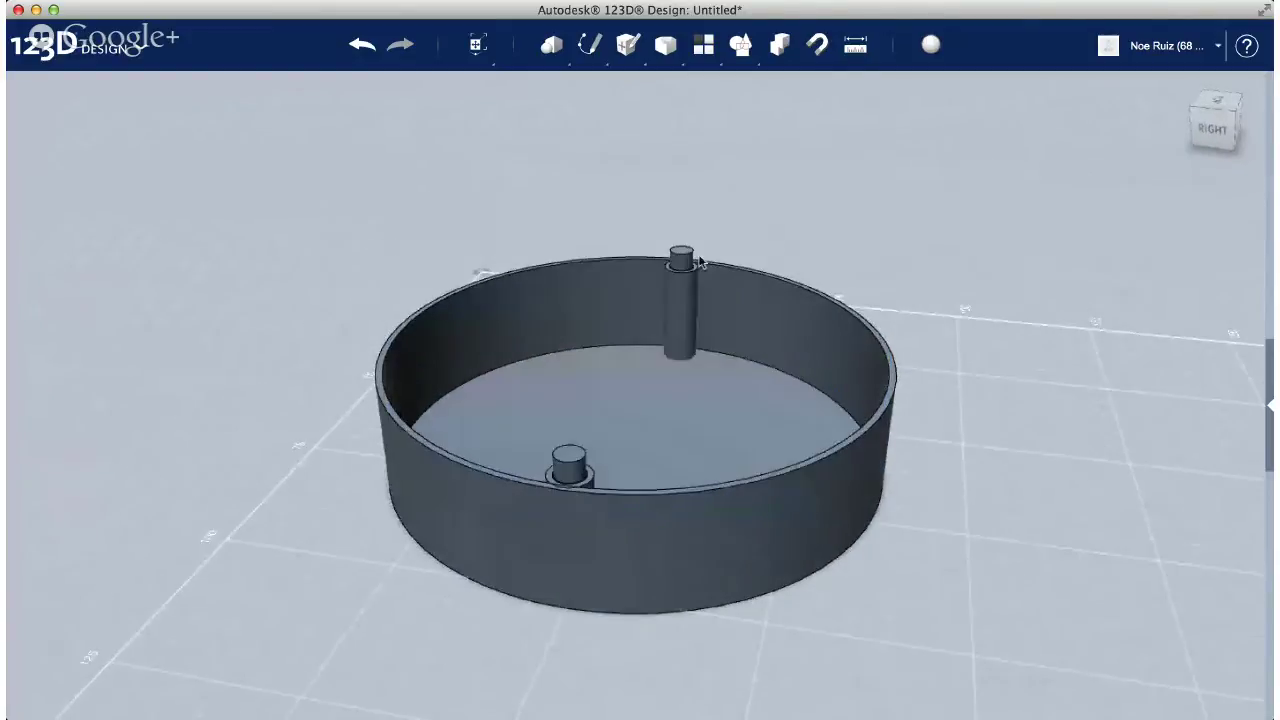
right_click_drag(684, 252, 486, 320)
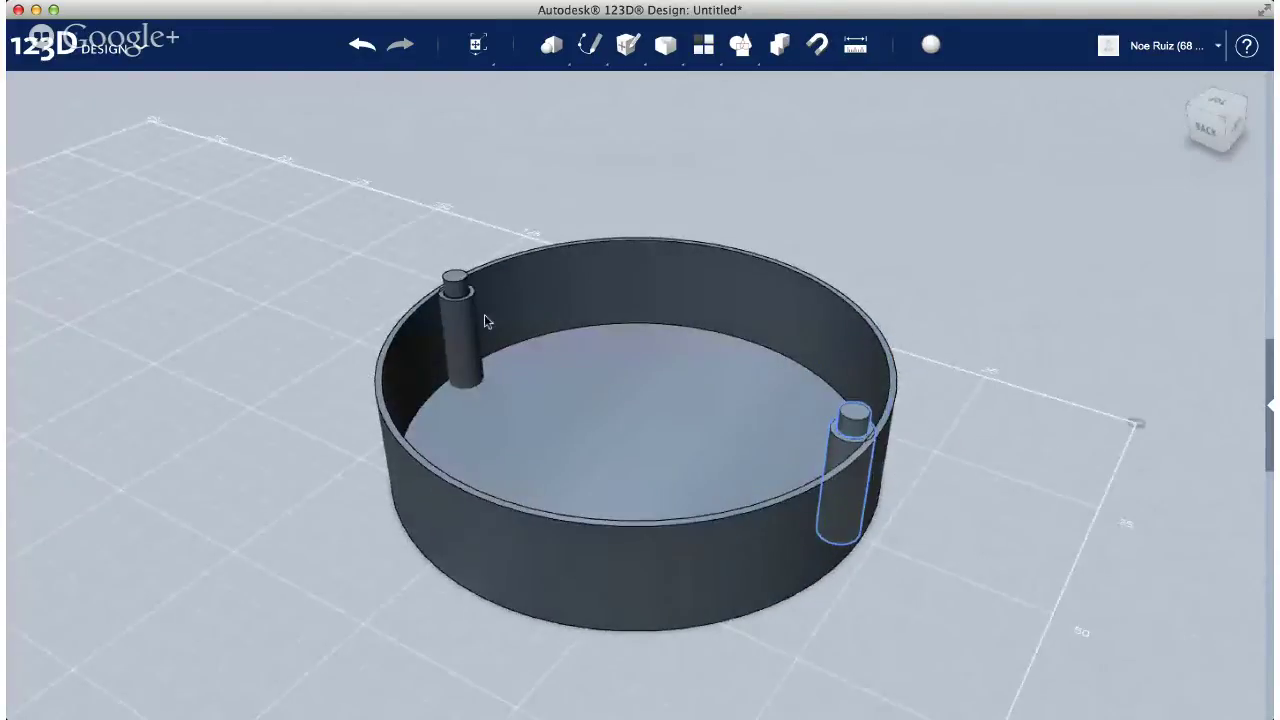
left_click(440, 293, "shift")
left_click(453, 284, "shift")
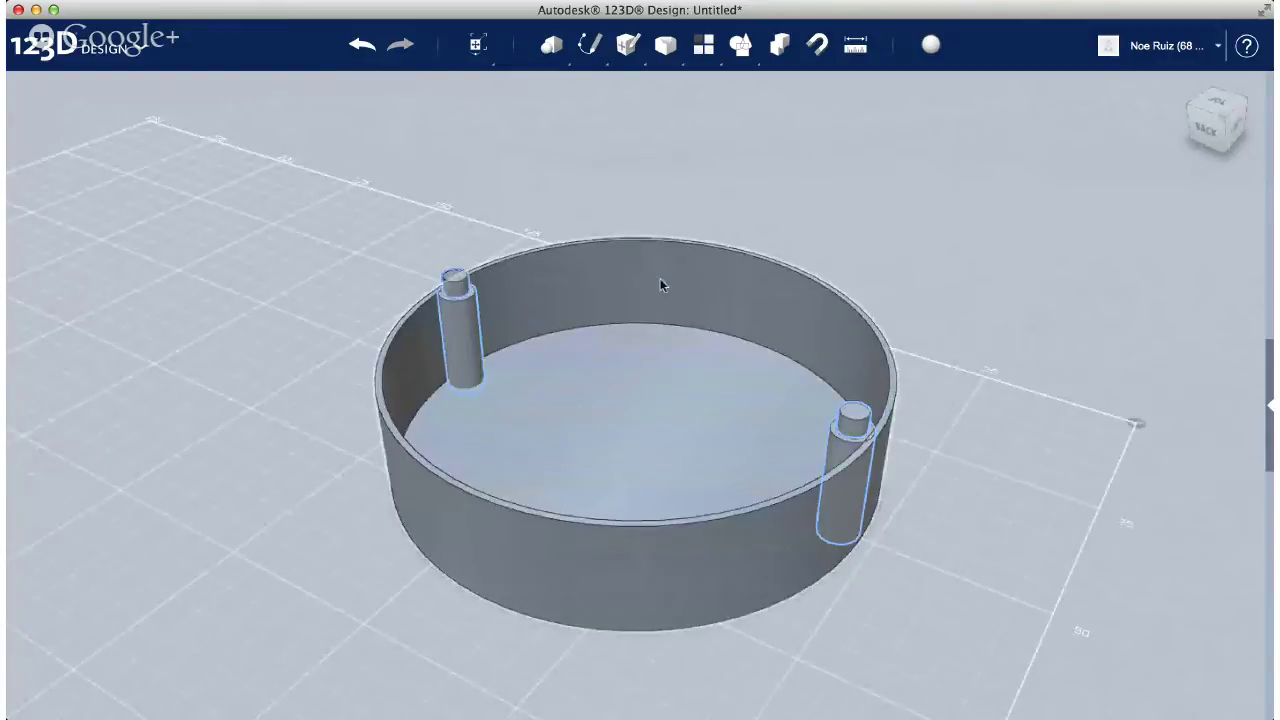
key("super+t")
right_click_drag(660, 285, 545, 352)
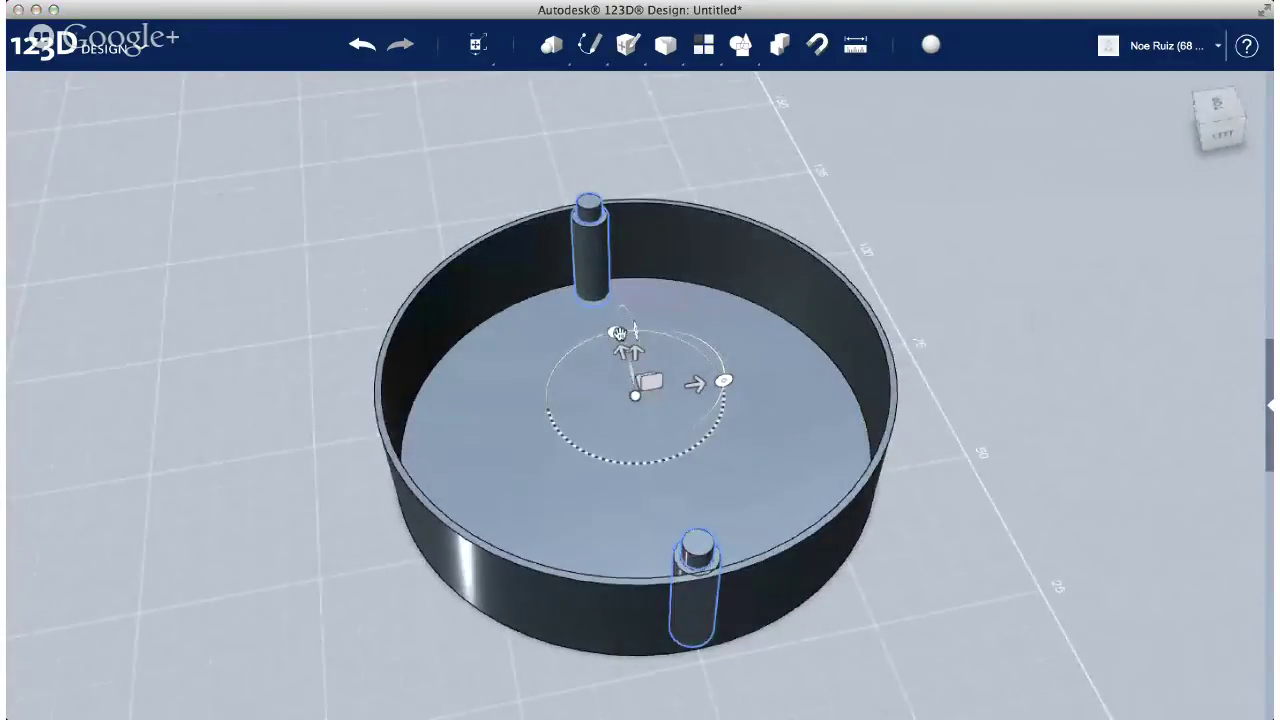
left_click_drag(618, 331, 535, 445)
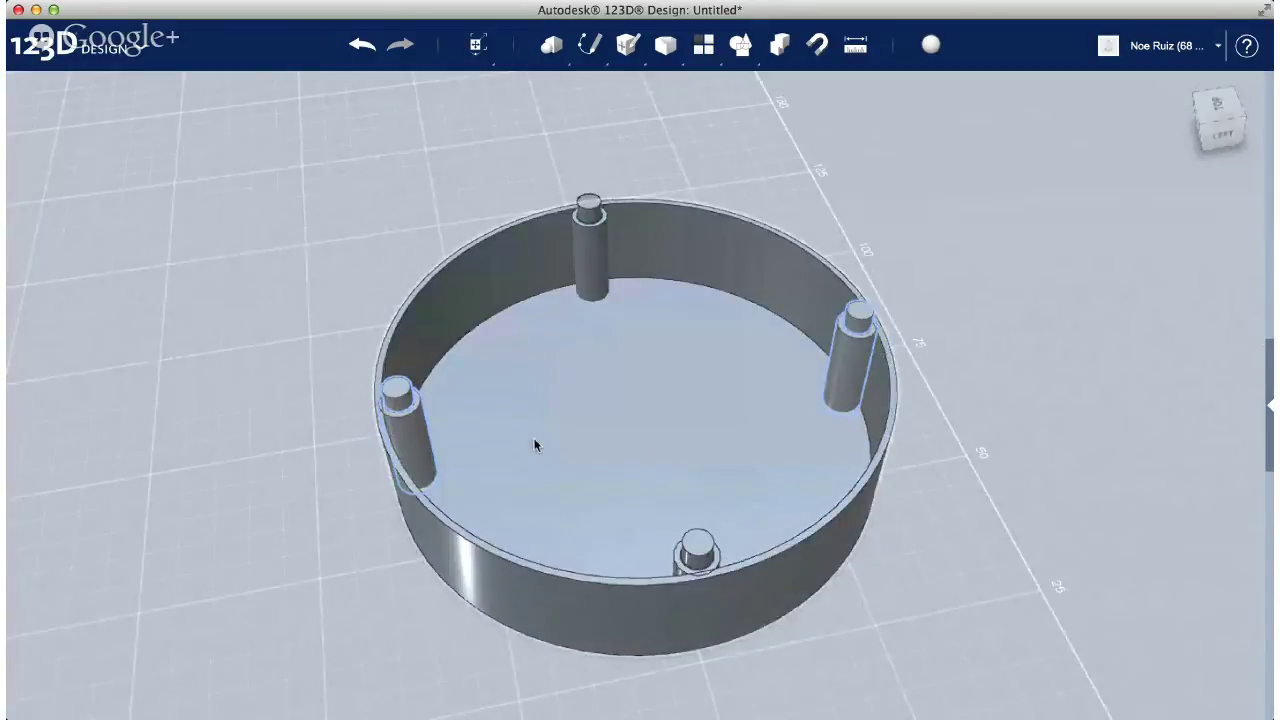
Place a cylinder centred on the case's underside, as wide as the case, with a height of 2, for the lid
right_click_drag(921, 541, 923, 503)
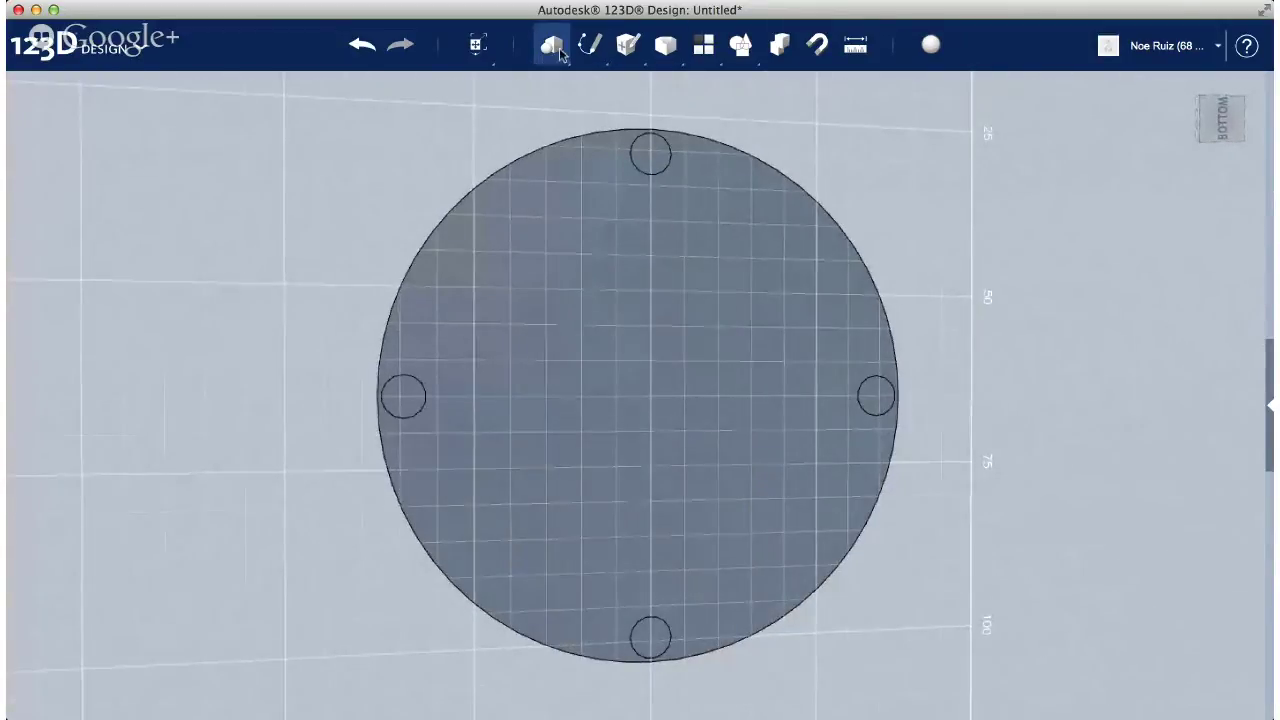
left_click(625, 97)
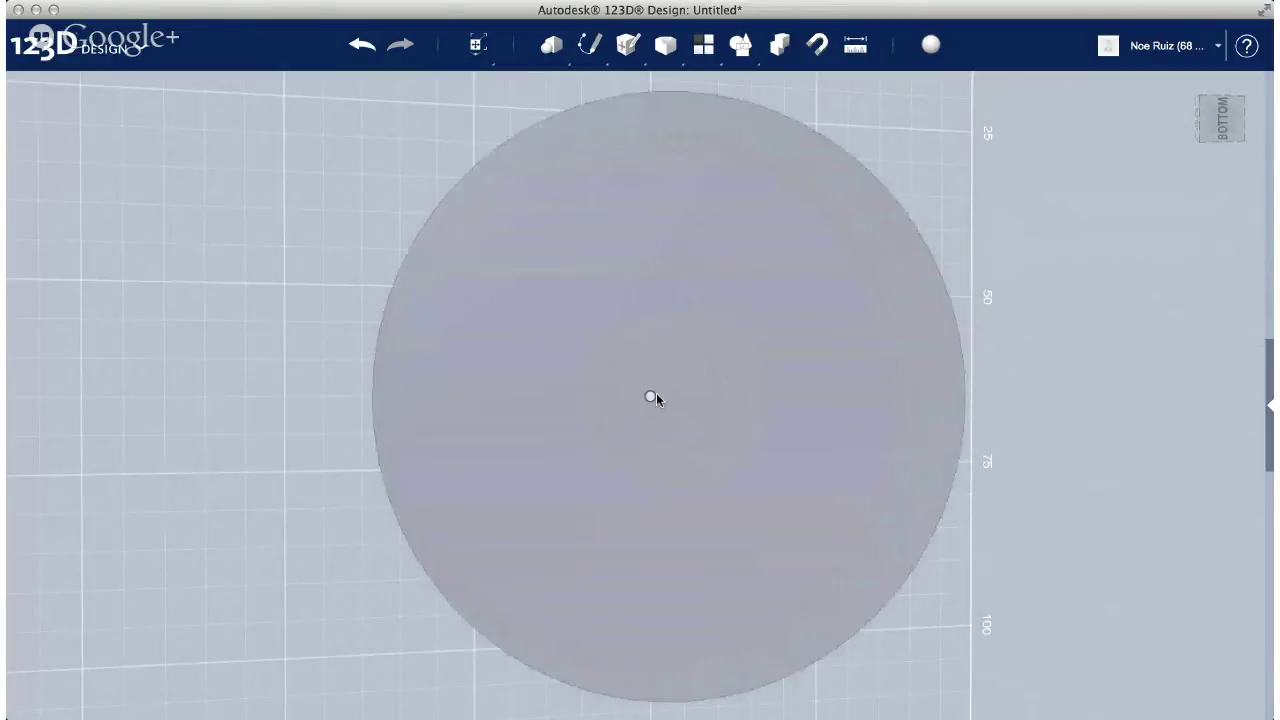
type("2")
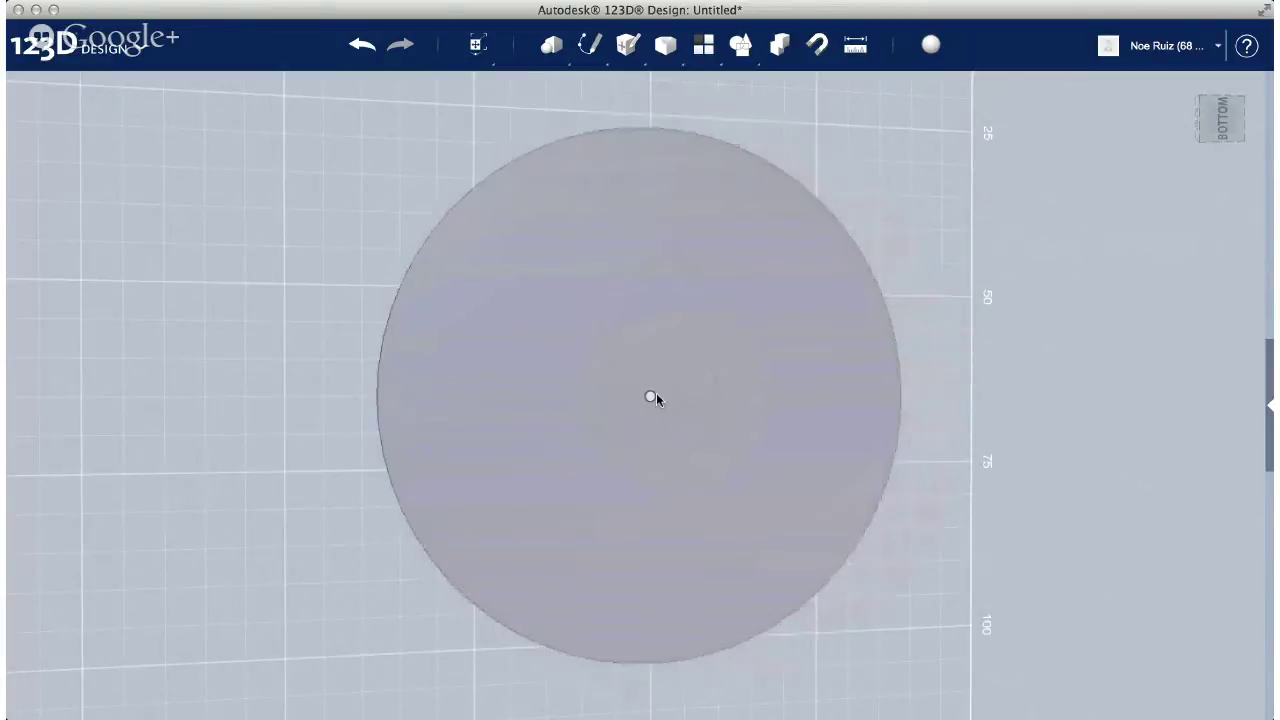
right_click_drag(641, 388, 637, 444)
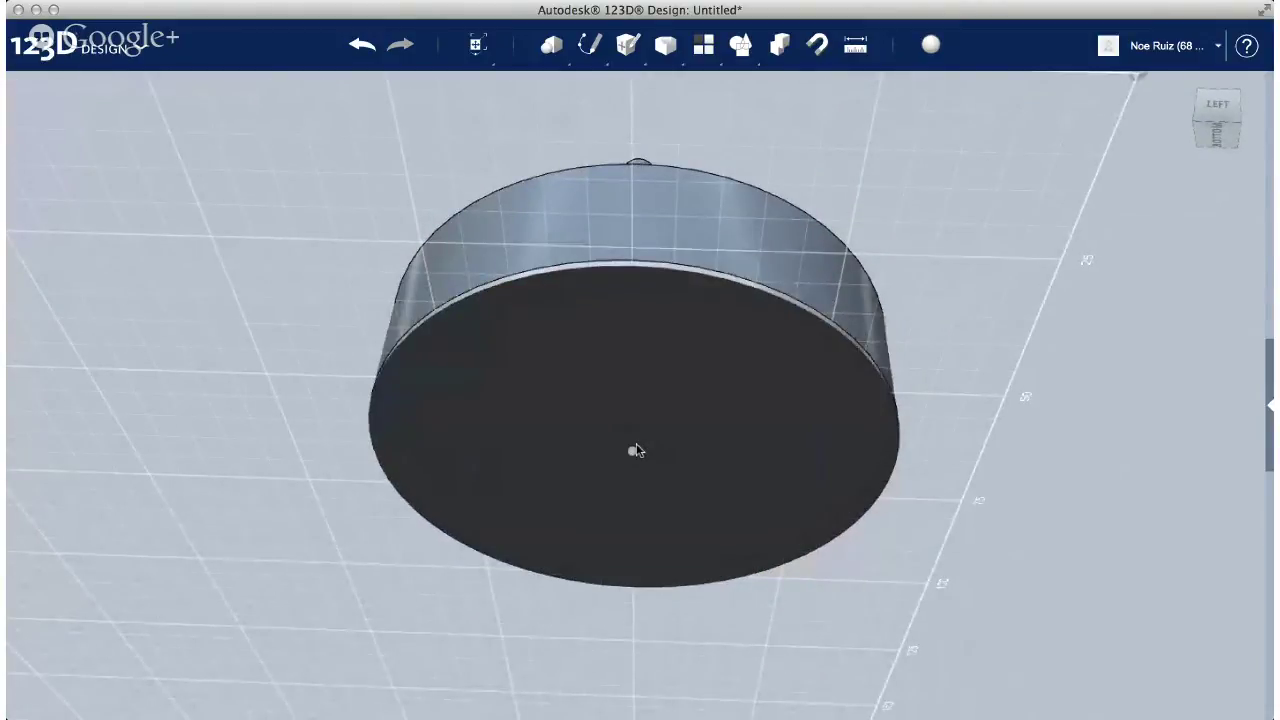
Raise the thin lid disc from under the case to well above the pegs
right_click_drag(640, 378, 668, 630)
left_click(630, 462)
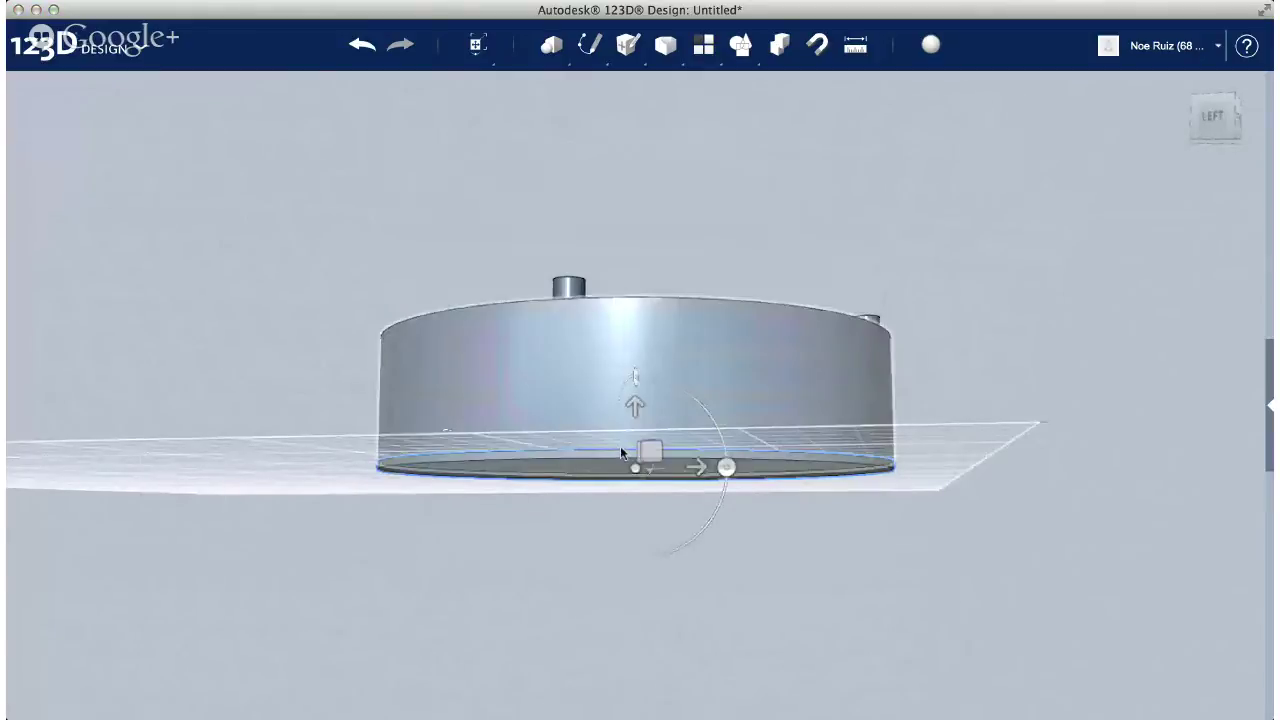
left_click_drag(635, 400, 715, 194)
left_click(371, 266)
Select all four pegs and raise them together out of the posts to the underside of the lid disc
right_click_drag(371, 266, 457, 366)
left_click(573, 356)
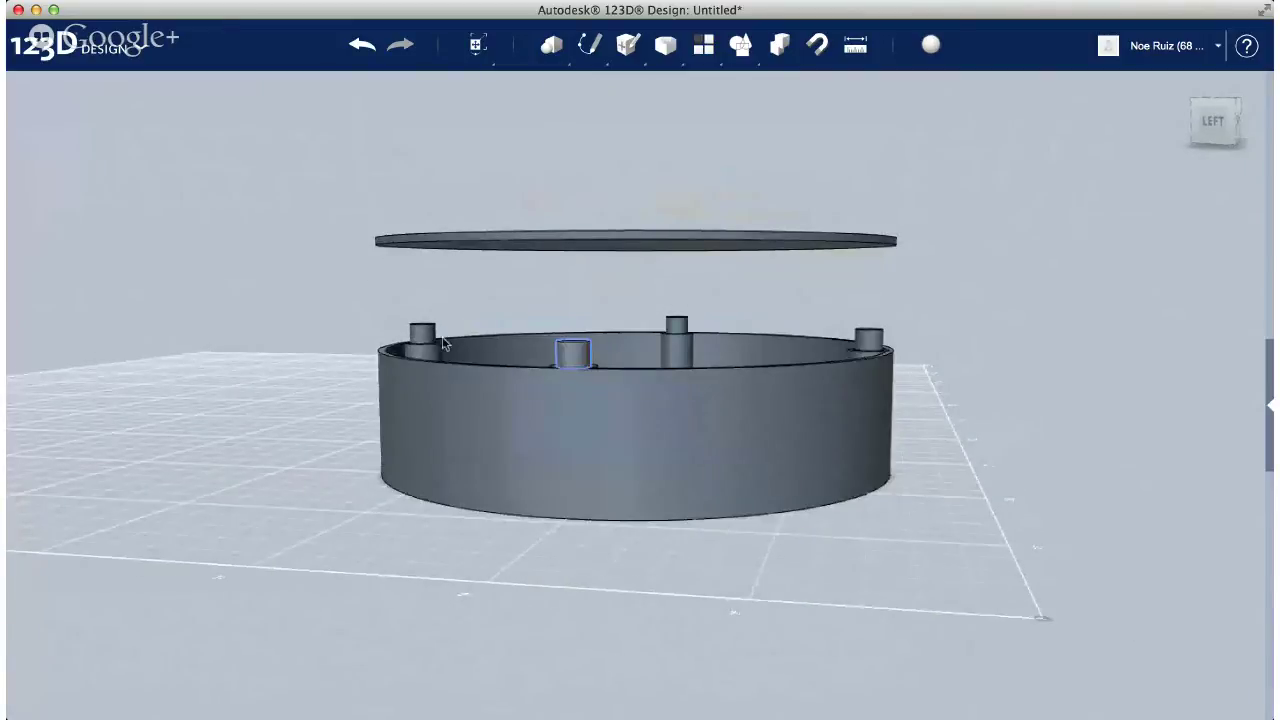
left_click(425, 333)
left_click(686, 326)
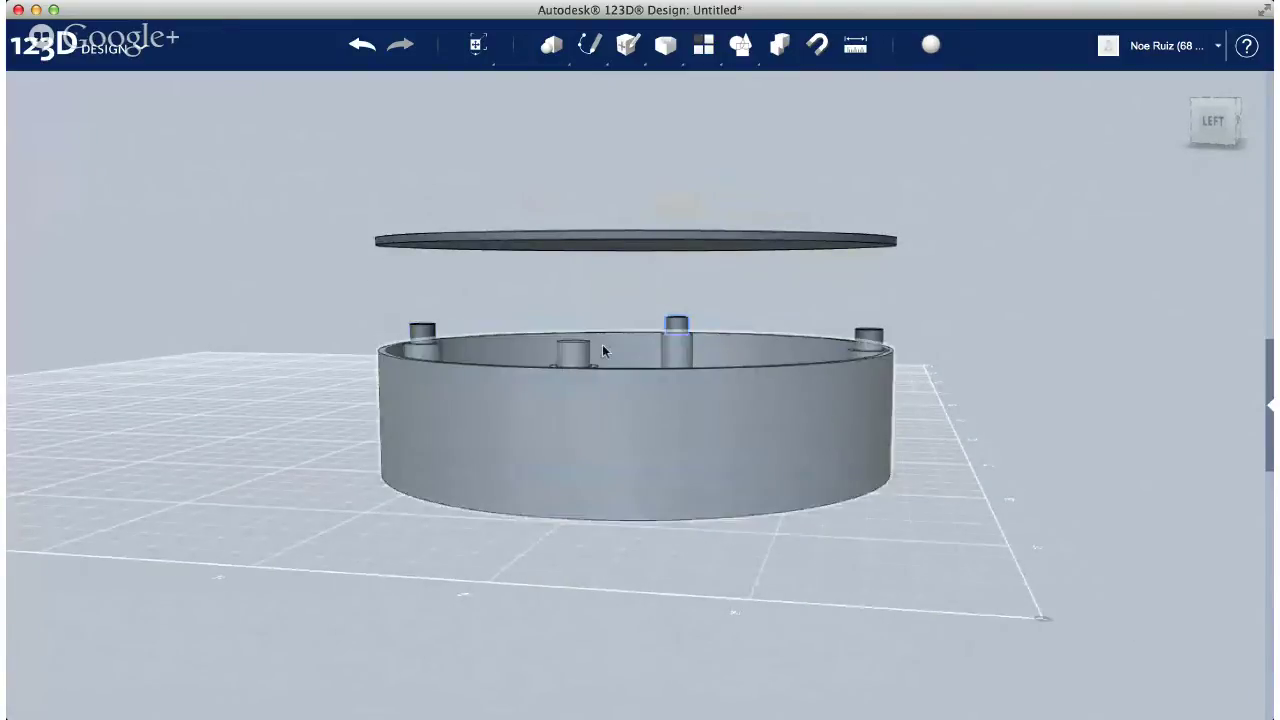
left_click(586, 355, "shift")
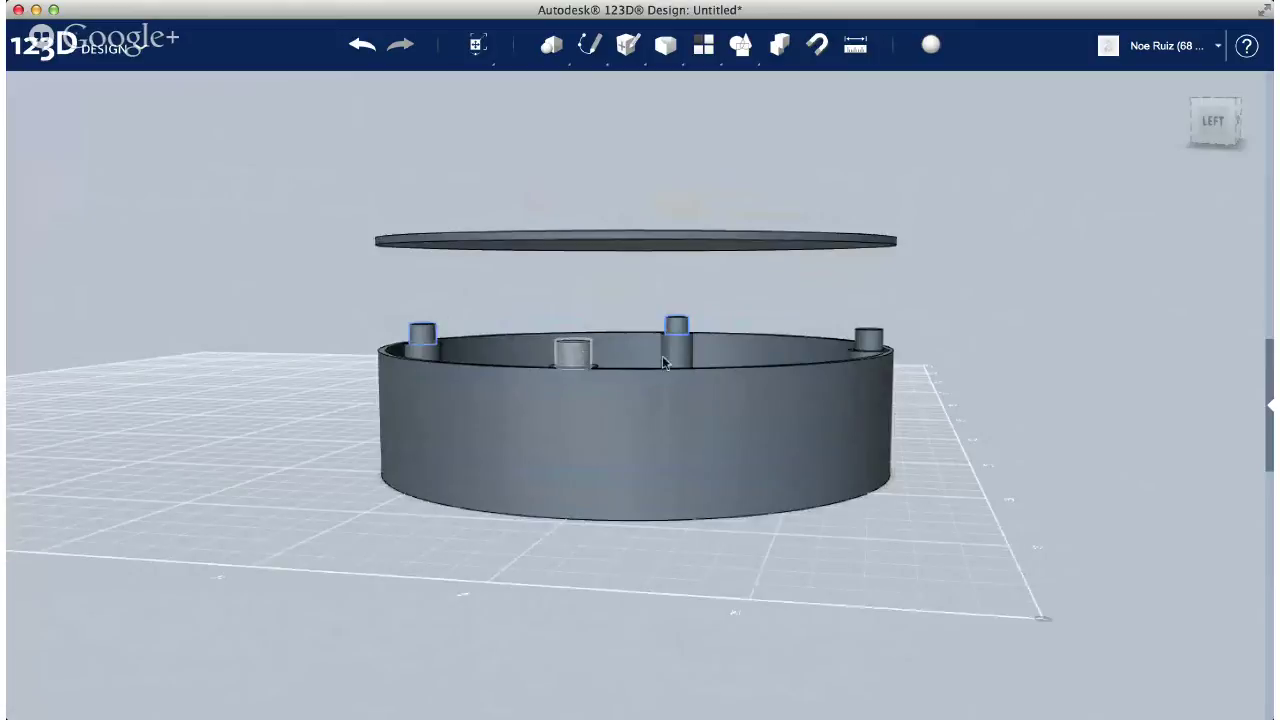
left_click(871, 347, "shift")
left_click(645, 696)
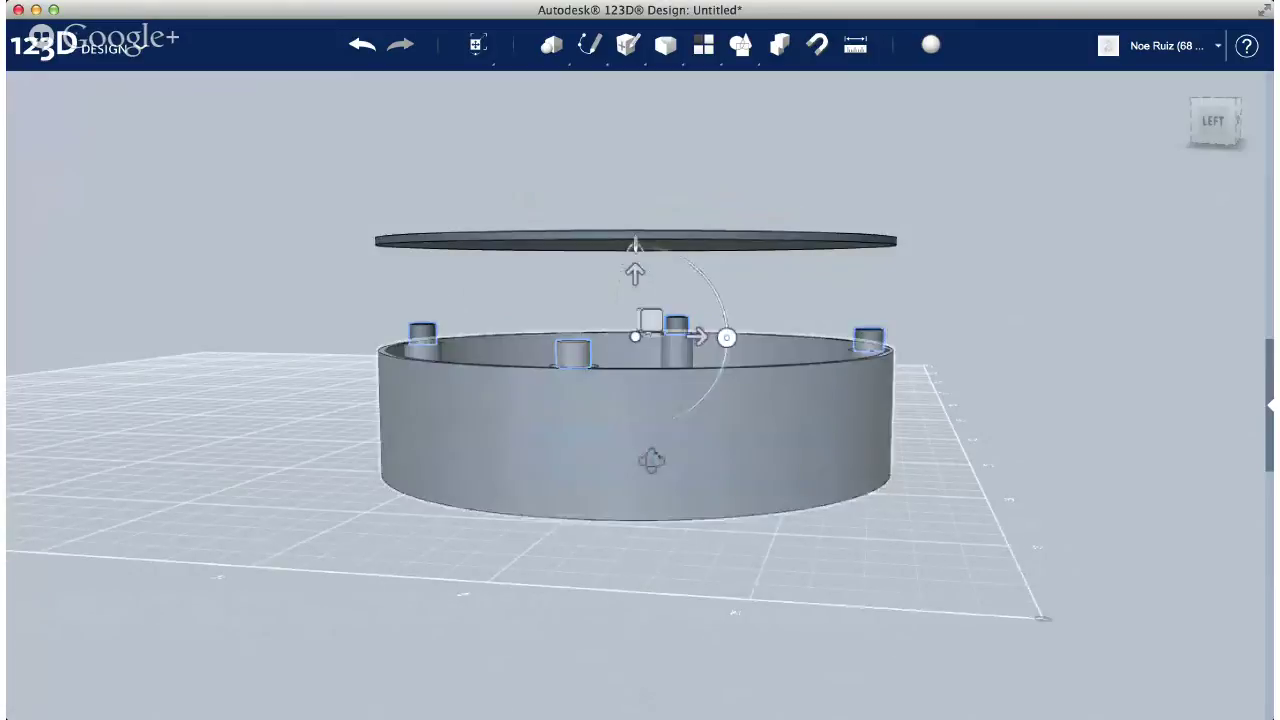
right_click_drag(651, 460, 654, 459)
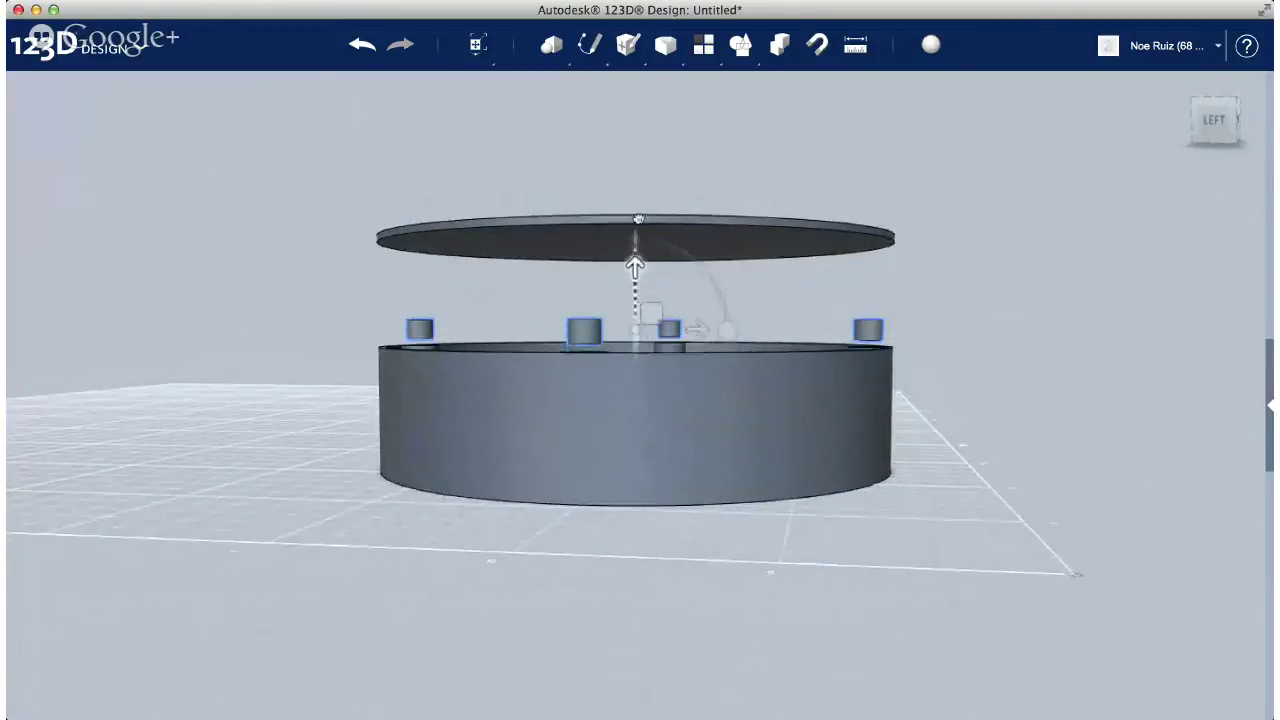
left_click_drag(634, 250, 640, 194)
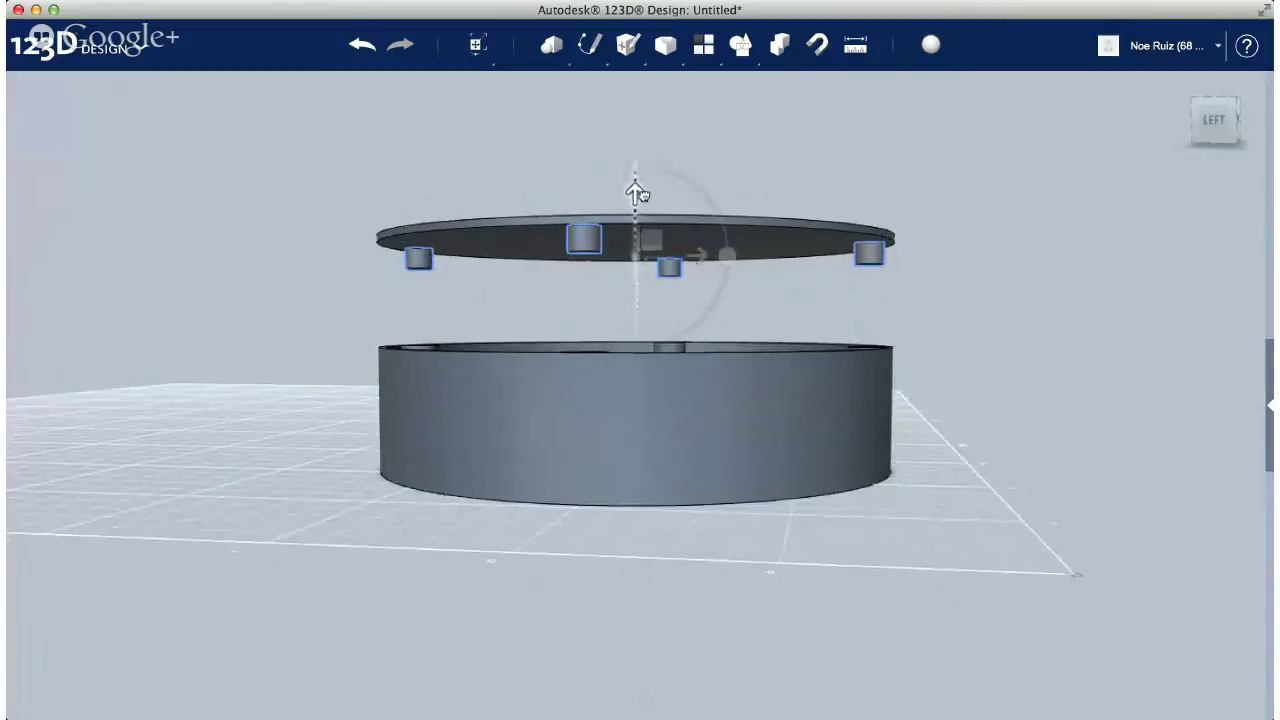
left_click(514, 203)
Merge the four pegs with the lid disc into one solid
right_click_drag(530, 208, 491, 268)
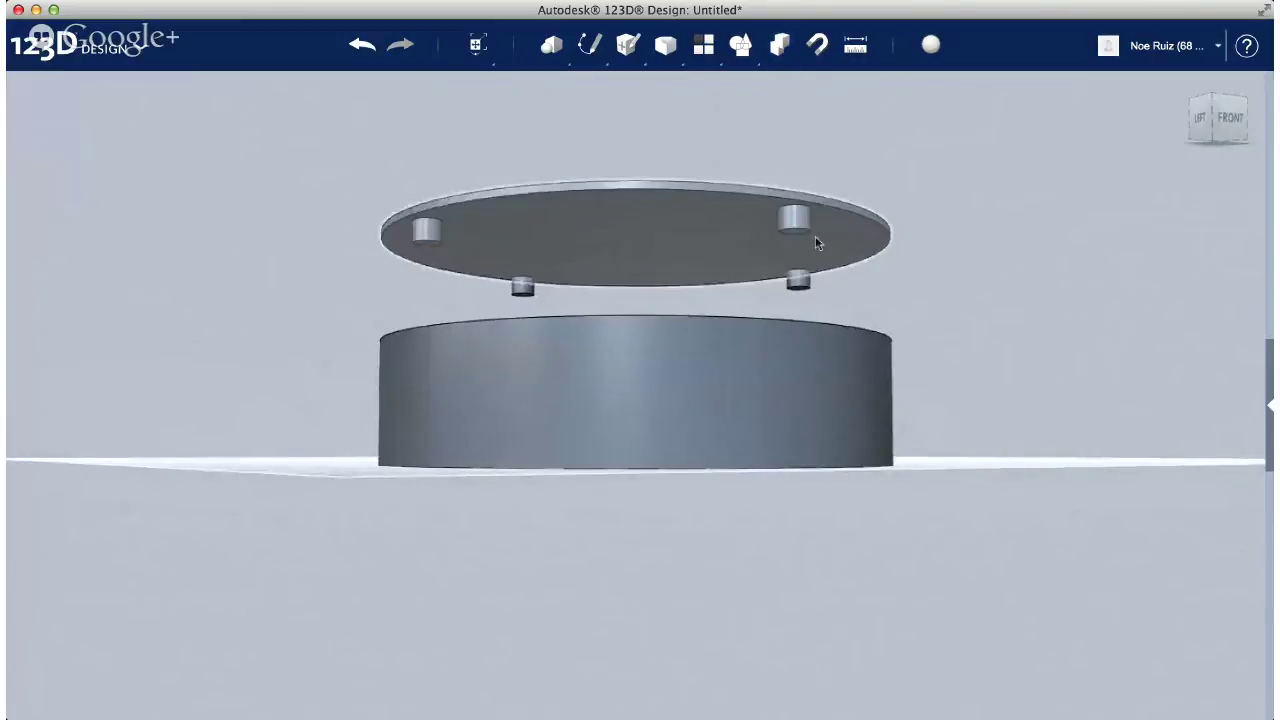
left_click(790, 224)
left_click(430, 229, "shift")
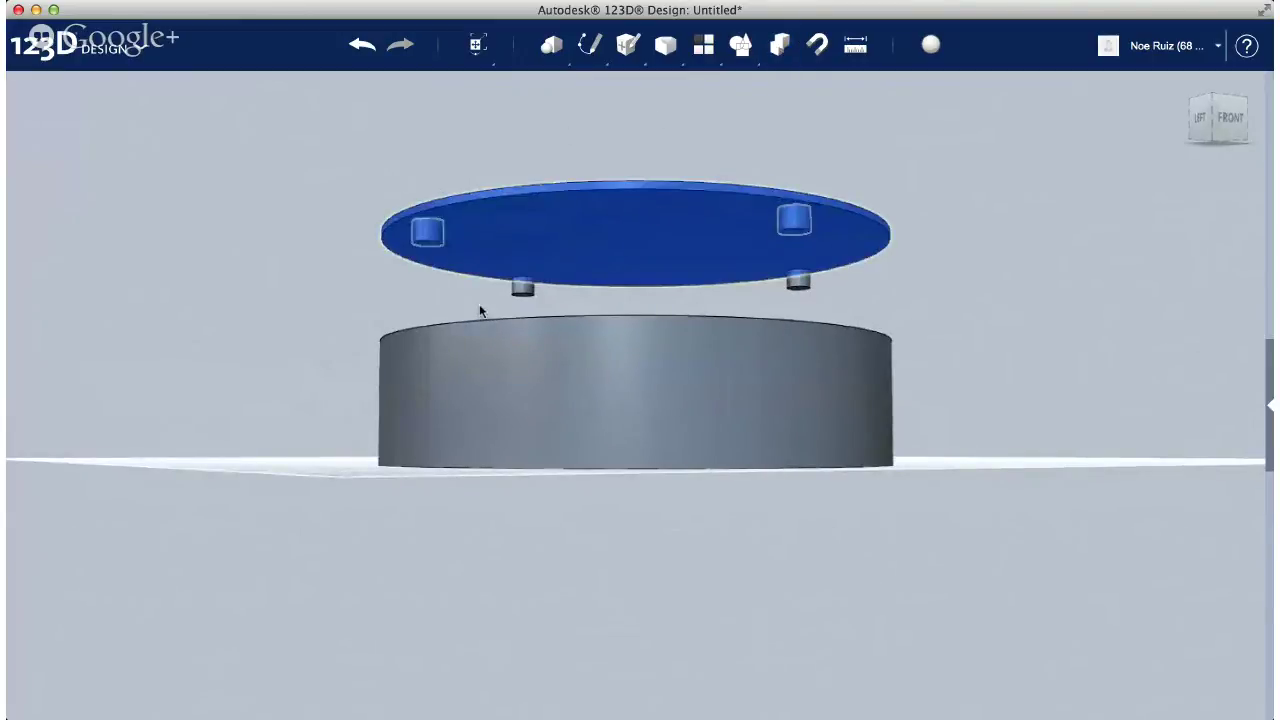
left_click(521, 289, "shift")
left_click(802, 281, "shift")
left_click(846, 275)
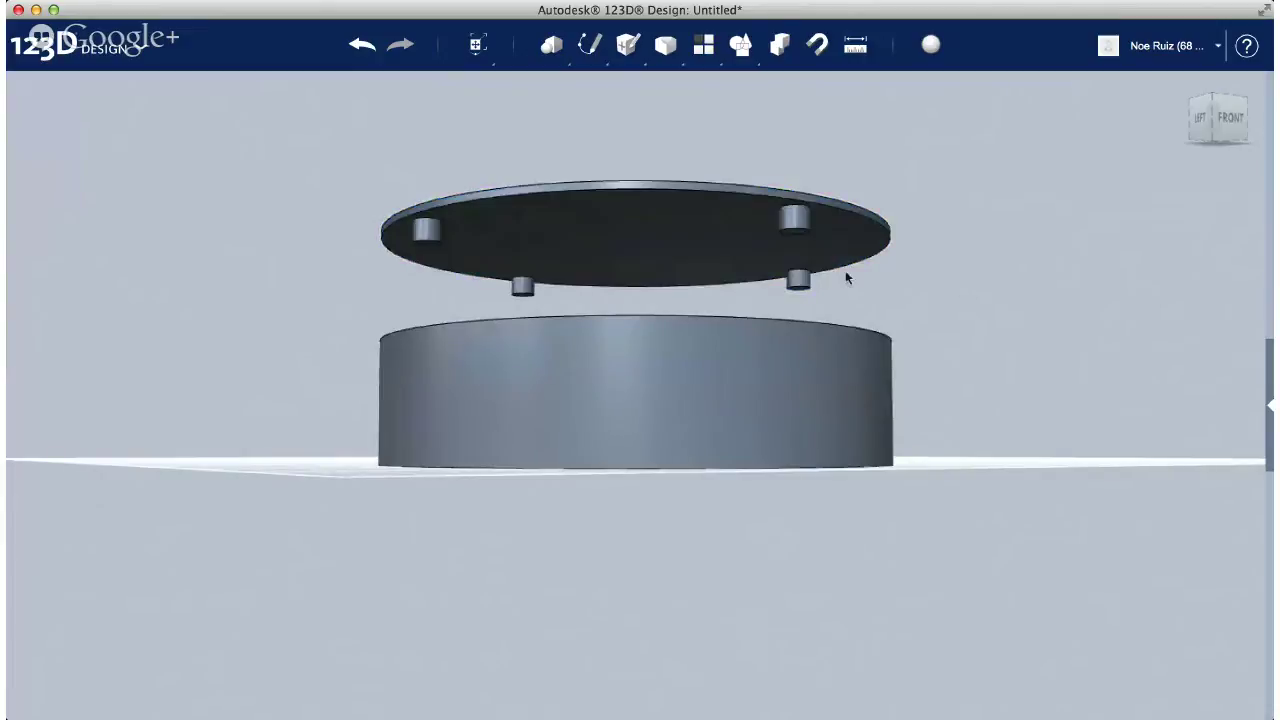
Merge the four hollow wall posts with the round case into one solid
right_click_drag(846, 275, 820, 345)
right_click_drag(850, 200, 752, 189)
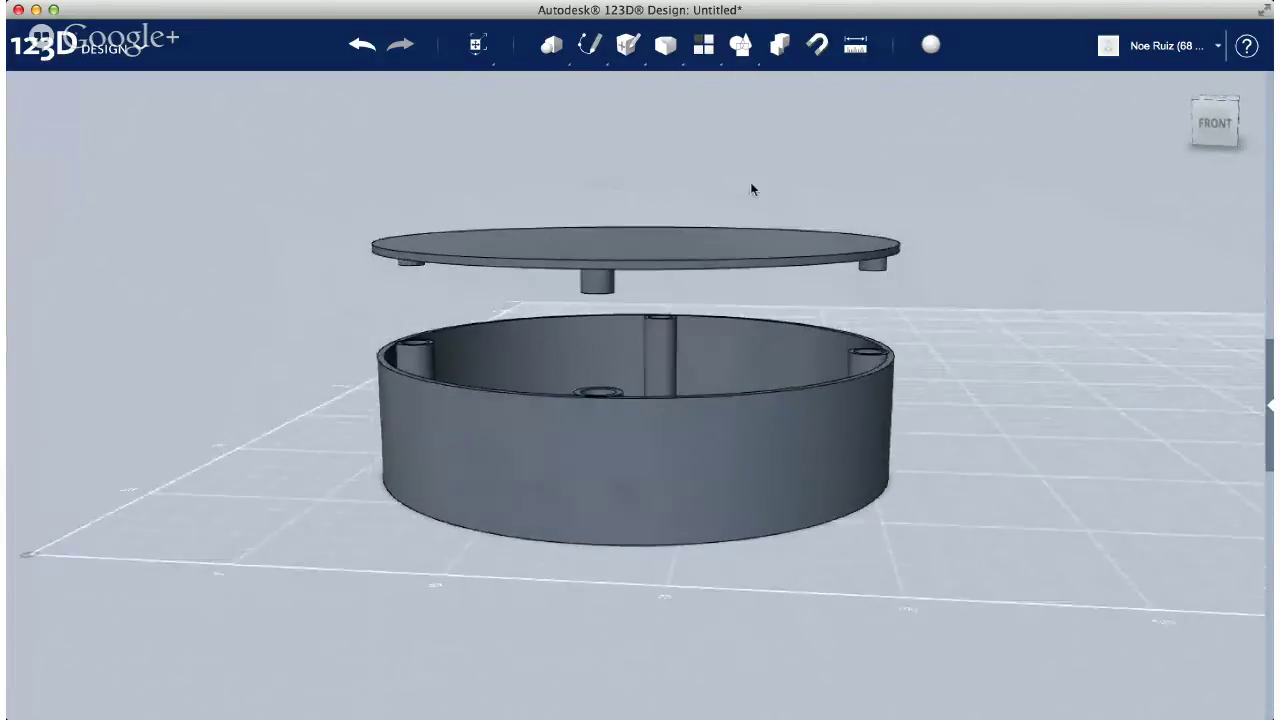
left_click(763, 466)
right_click_drag(763, 466, 868, 357)
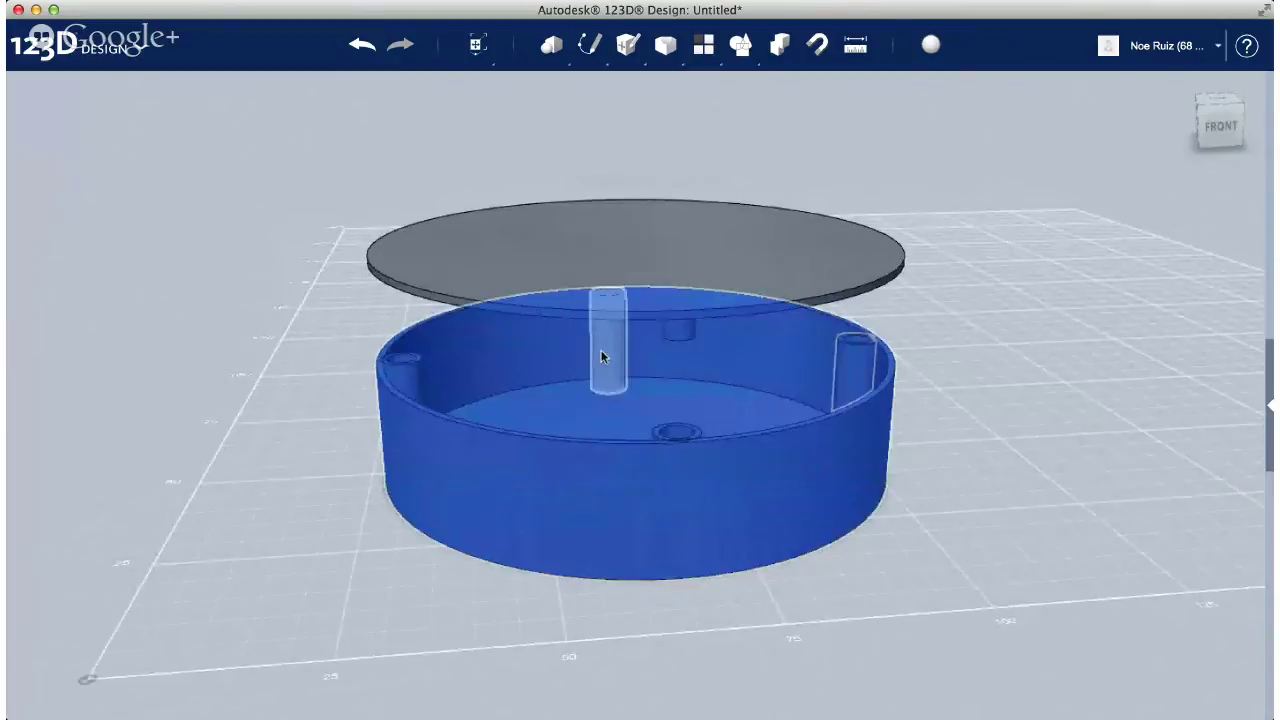
right_click_drag(600, 400, 500, 363)
key("Escape")
right_click_drag(753, 474, 577, 517)
scroll(577, 517, "up", 5)
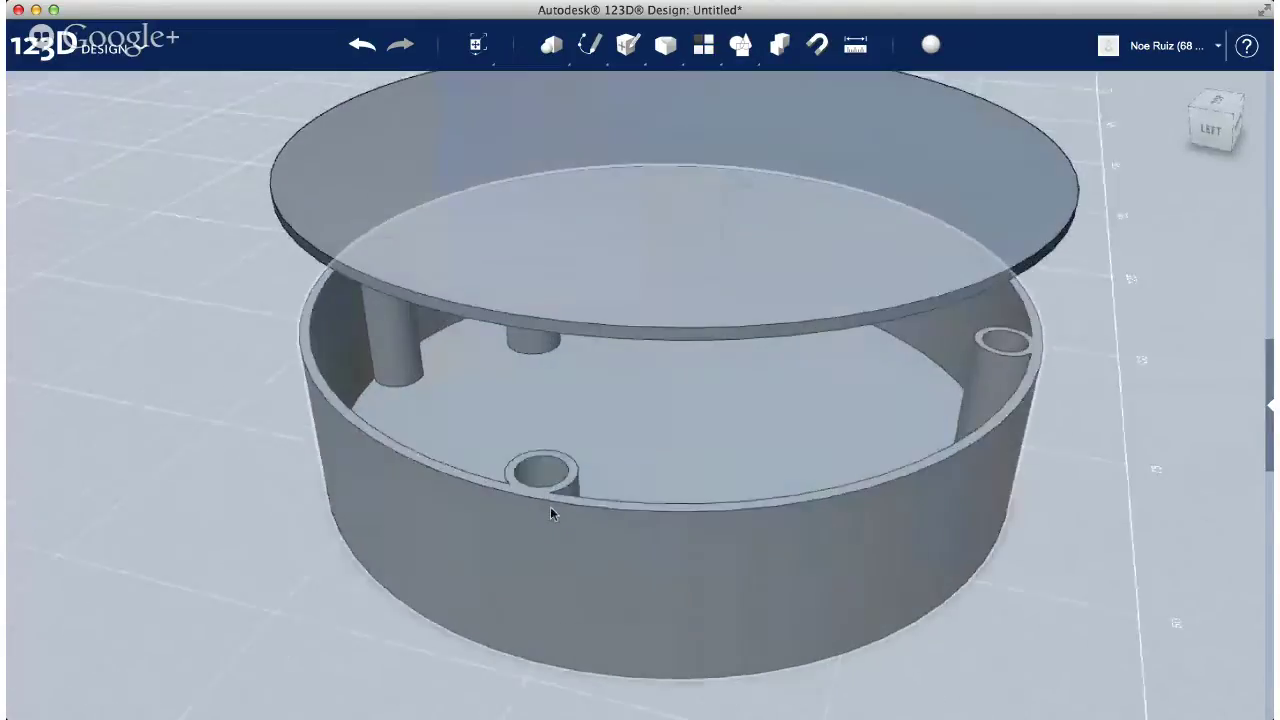
scroll(529, 478, "down", 6)
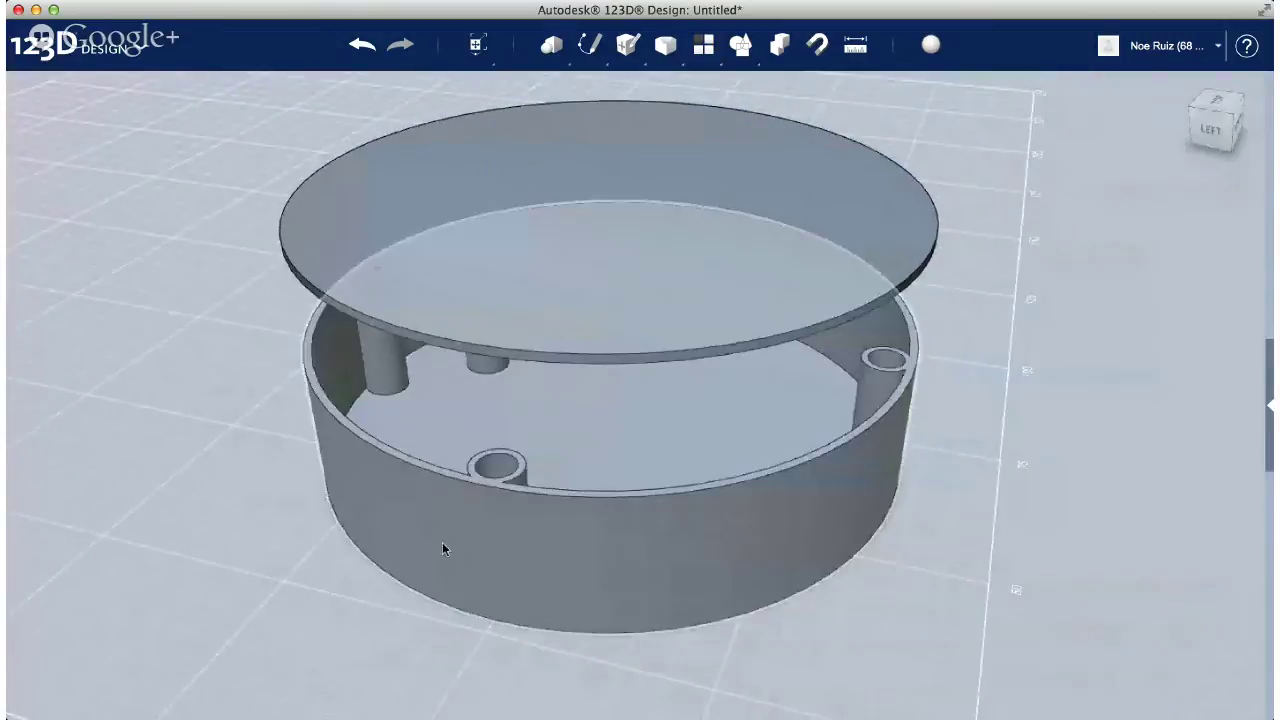
right_click_drag(442, 542, 520, 500)
scroll(613, 376, "down", 5)
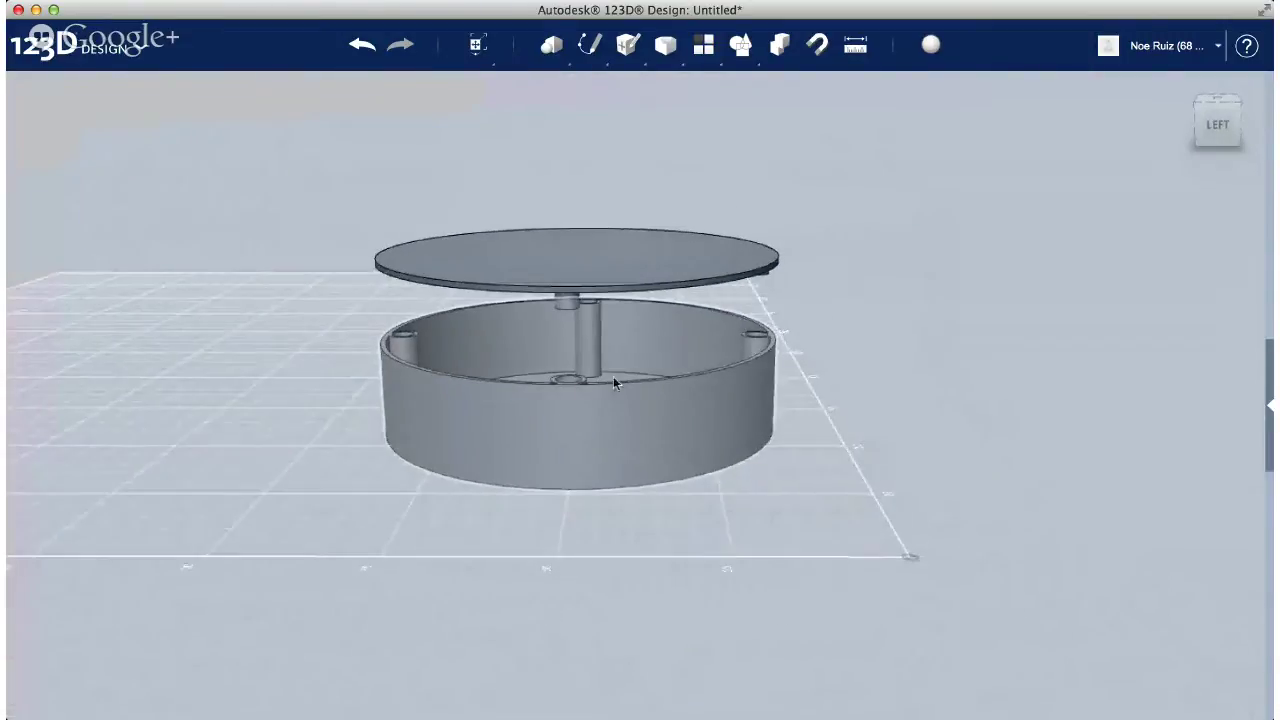
Rotate the lid half a turn so its pegs point upward
right_click_drag(651, 548, 604, 451)
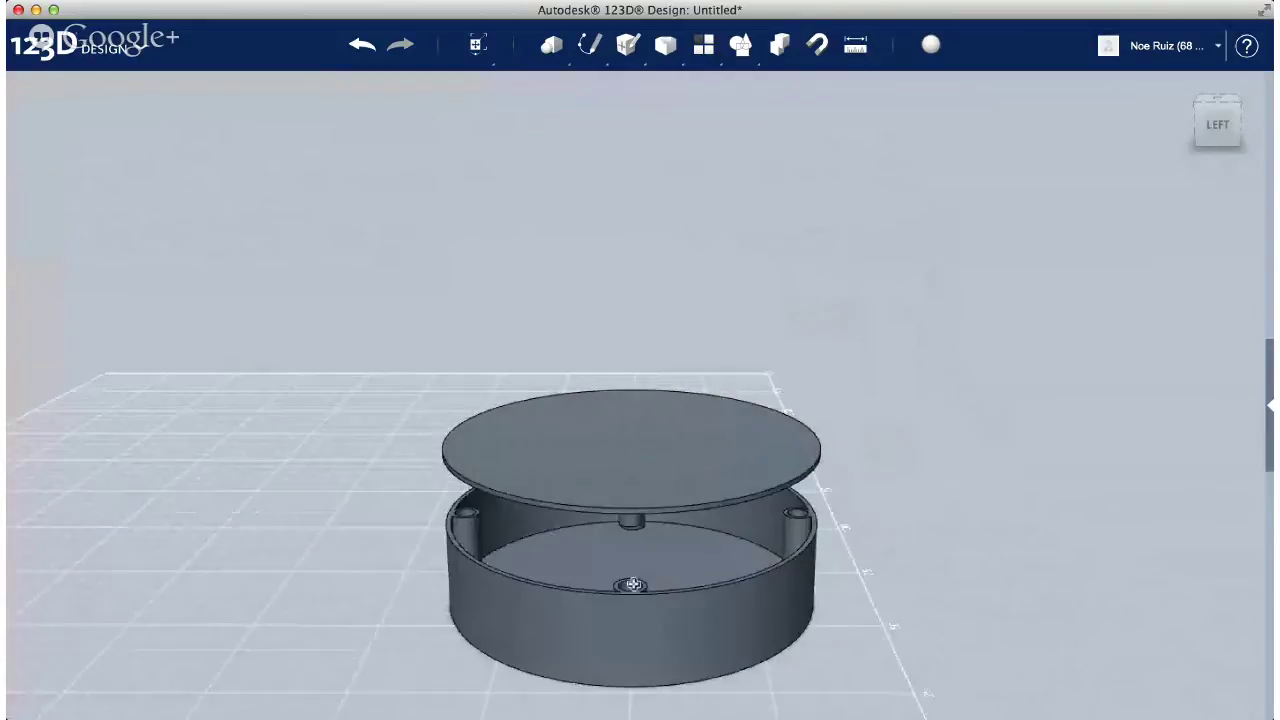
left_click(604, 449)
left_click(638, 695)
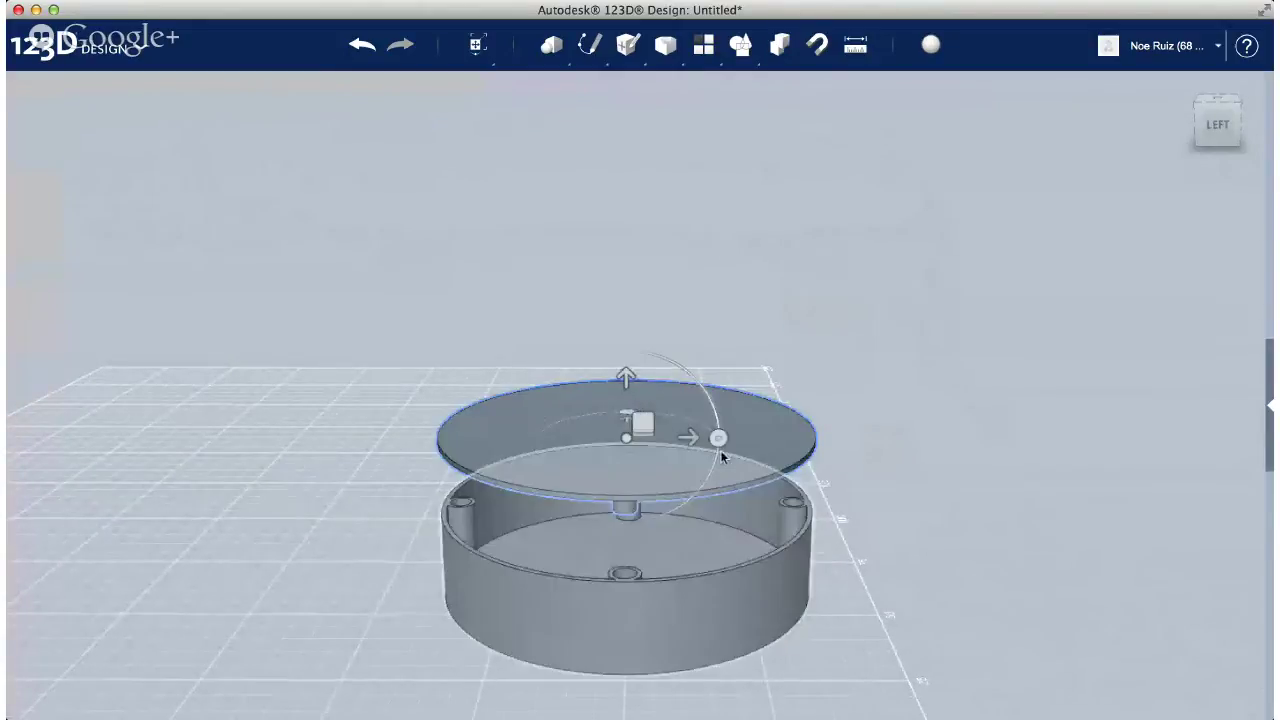
left_click_drag(721, 440, 538, 516)
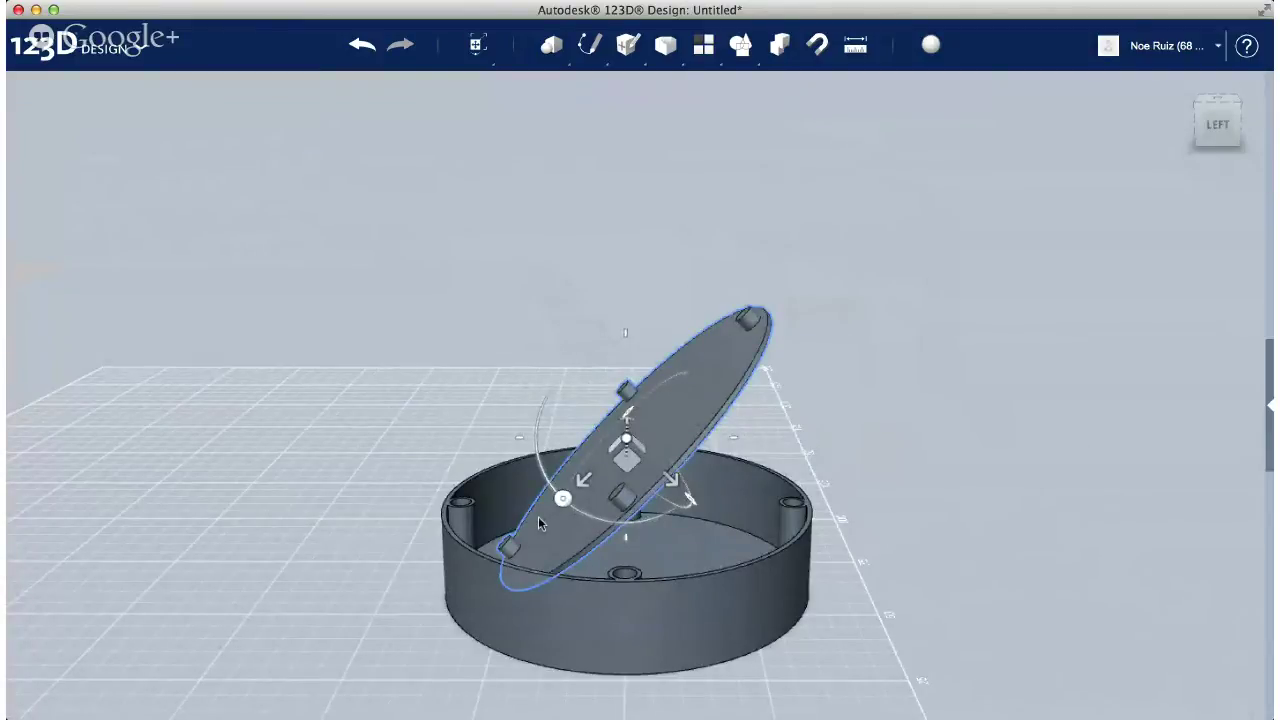
key("Escape")
left_click(1153, 458)
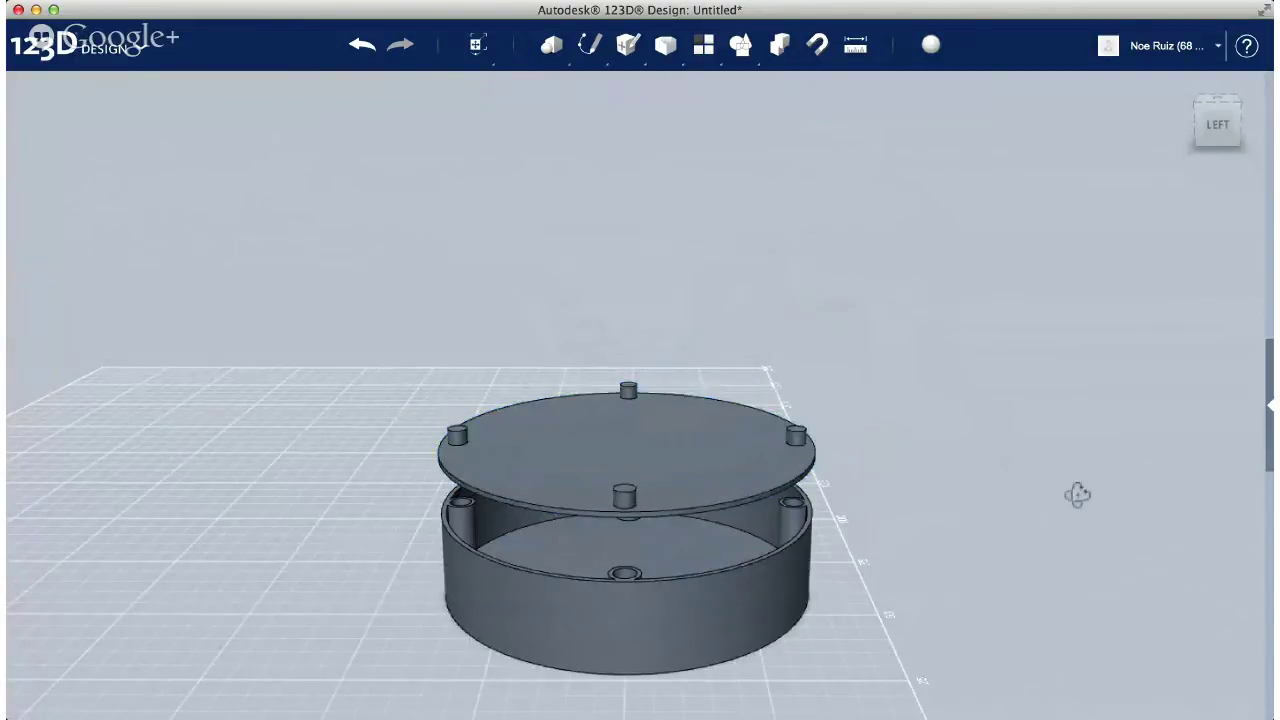
Paste the copied component model, a rectangular body with a cylindrical shaft, into the scene beside the case
right_click_drag(1077, 491, 683, 415)
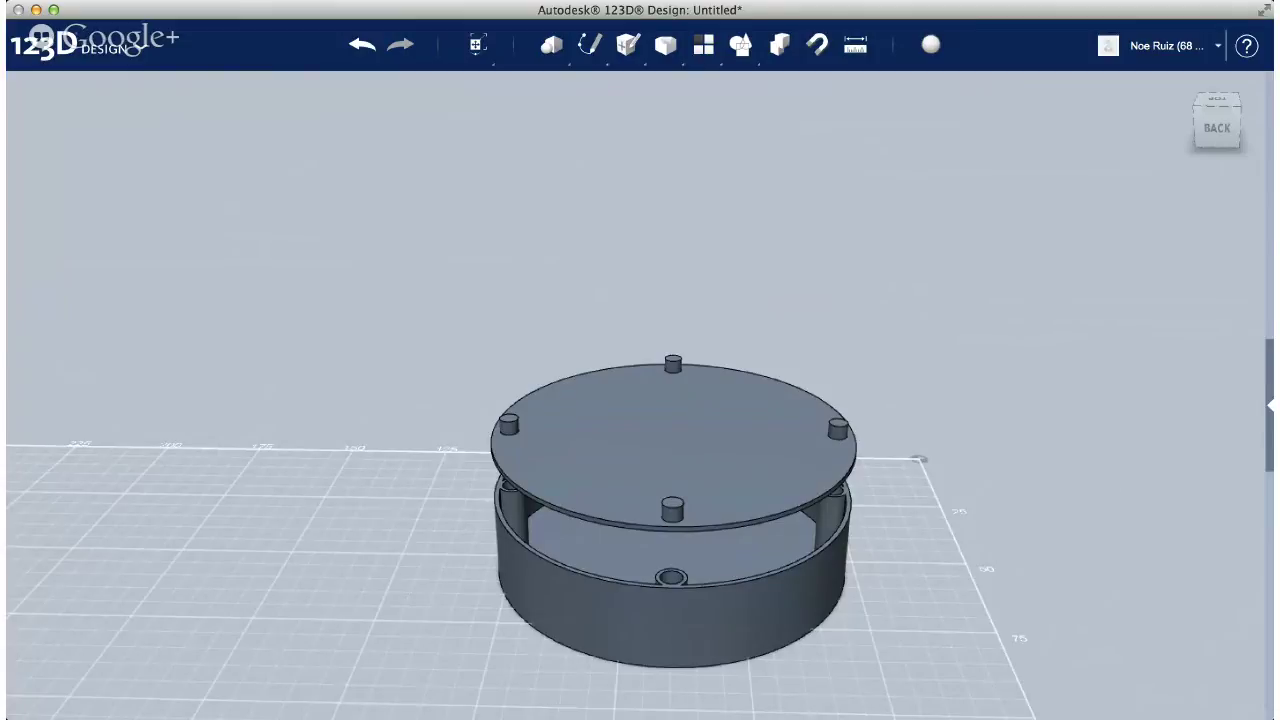
key("super+v")
right_click_drag(434, 520, 580, 332)
scroll(580, 332, "up", 2)
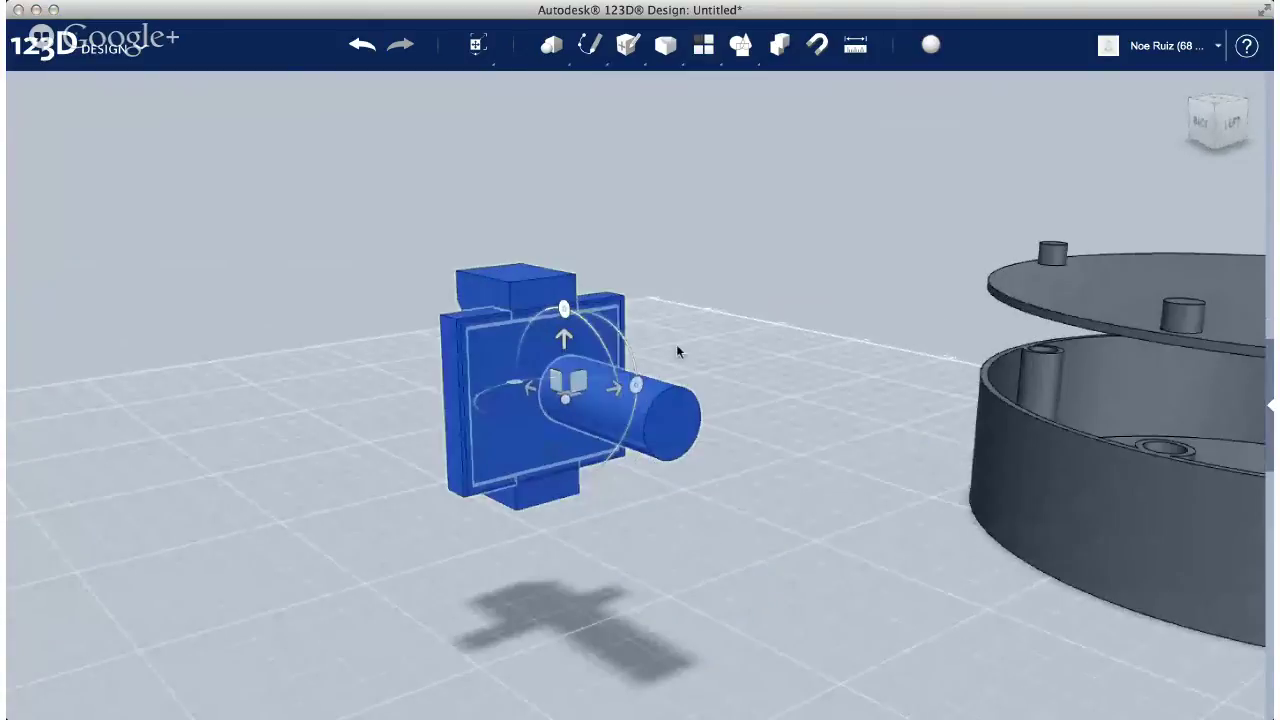
scroll(771, 315, "up", 1)
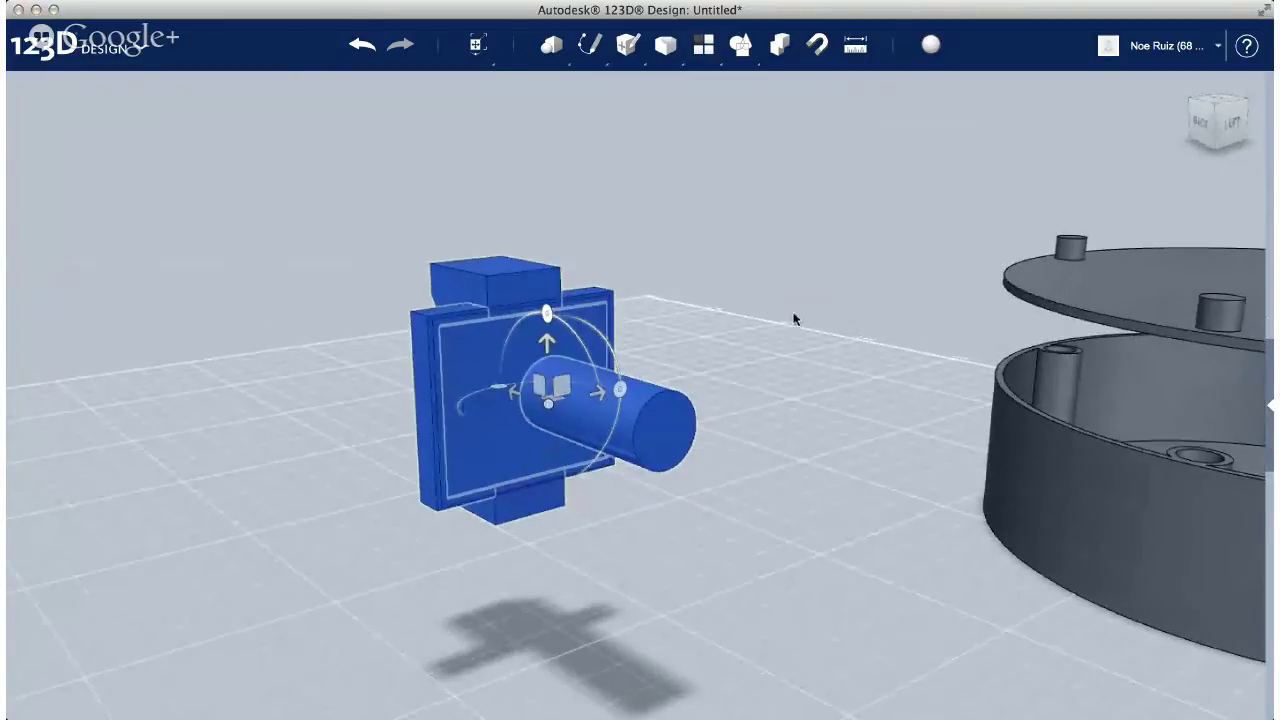
Merge the component's rectangular frame and its two hooked clips into one solid, leaving the cylinder separate
left_click(794, 319)
right_click_drag(794, 319, 675, 344)
middle_click_drag(675, 344, 591, 330)
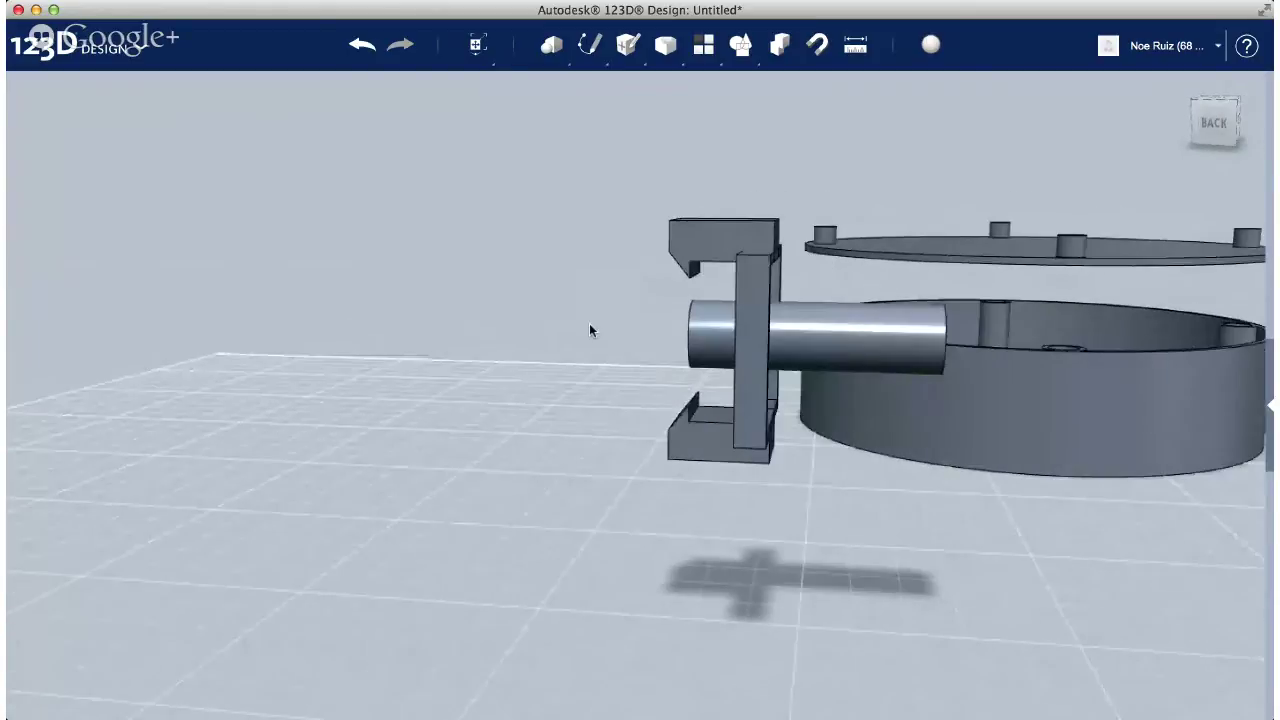
right_click_drag(793, 377, 838, 388)
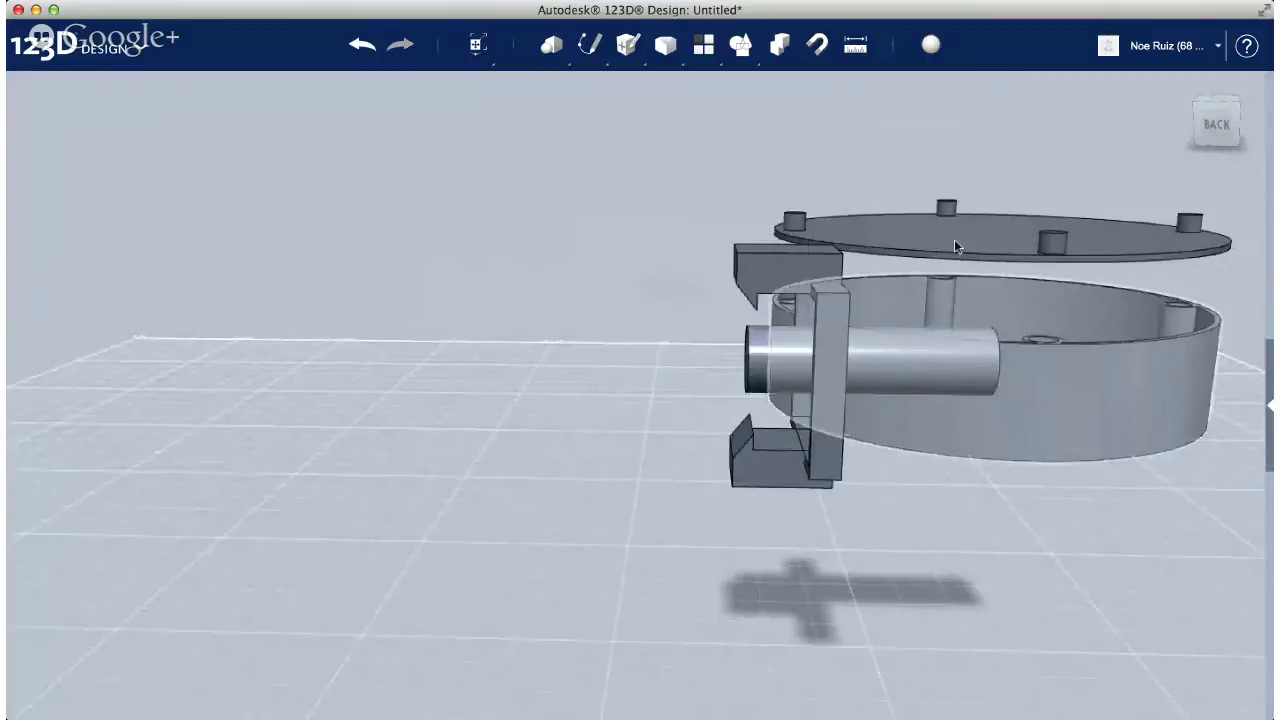
right_click_drag(966, 234, 951, 278)
right_click_drag(850, 455, 777, 362)
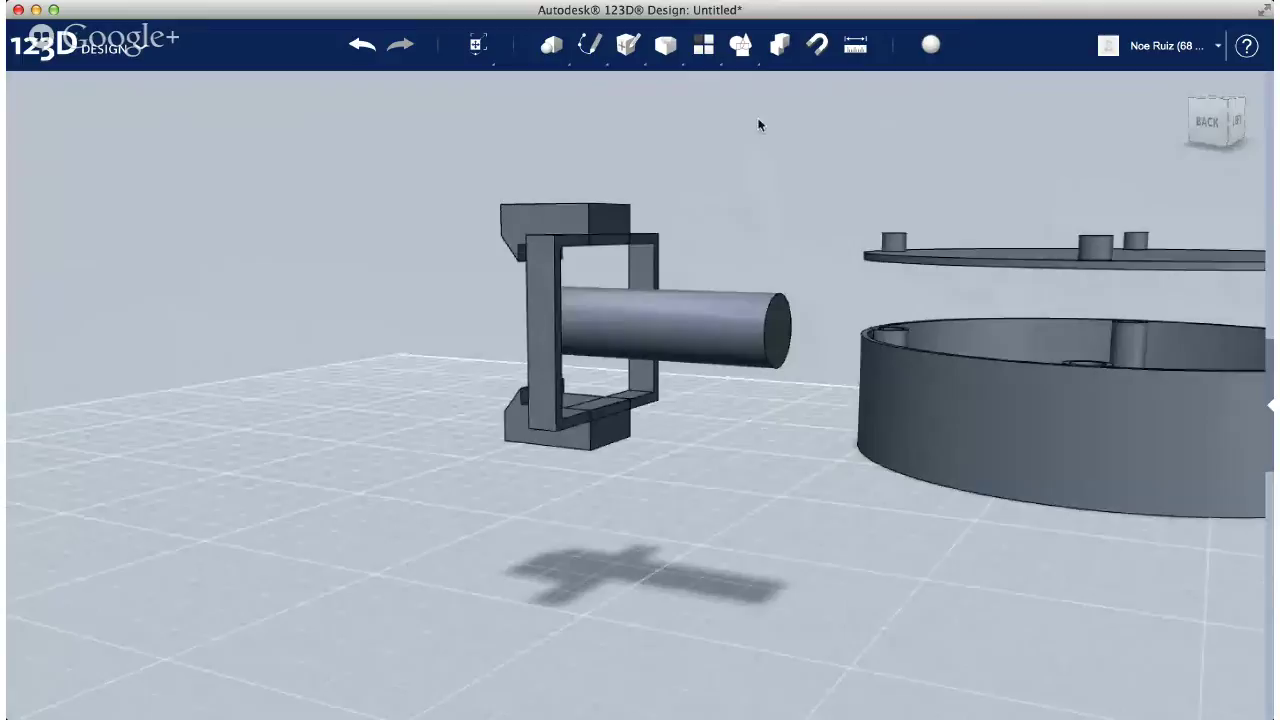
left_click(541, 276)
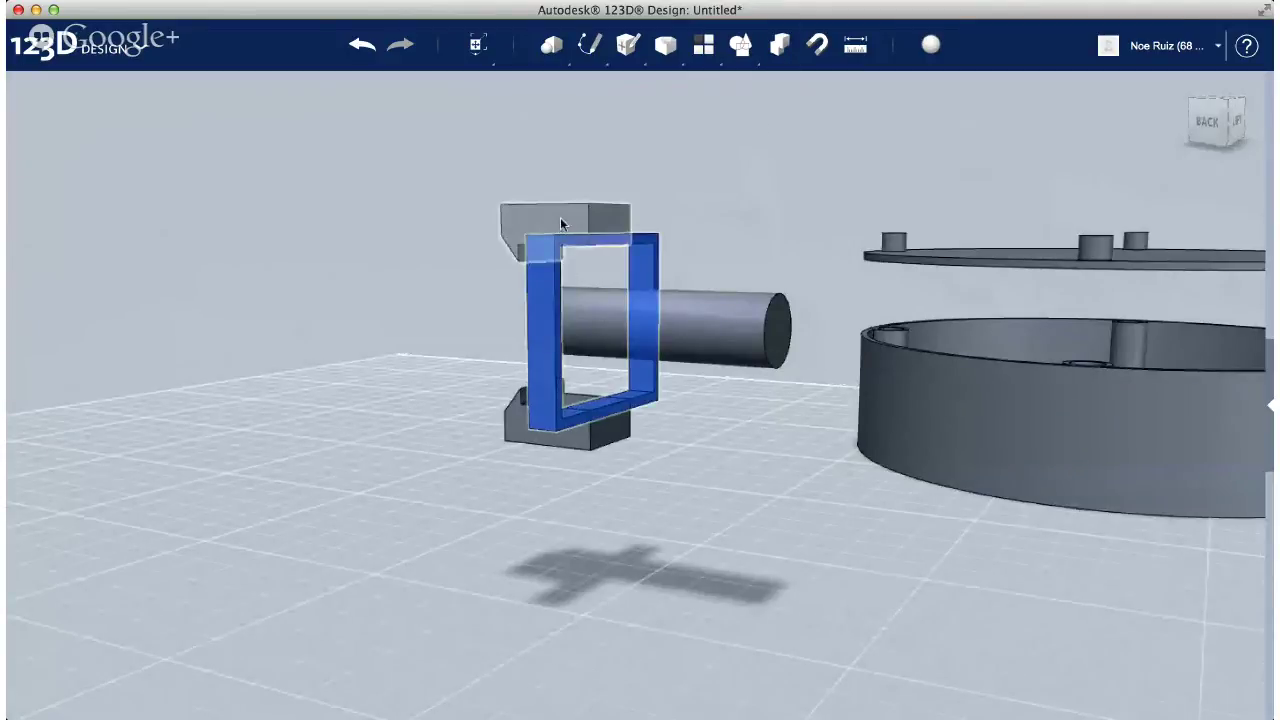
right_click_drag(547, 298, 522, 297)
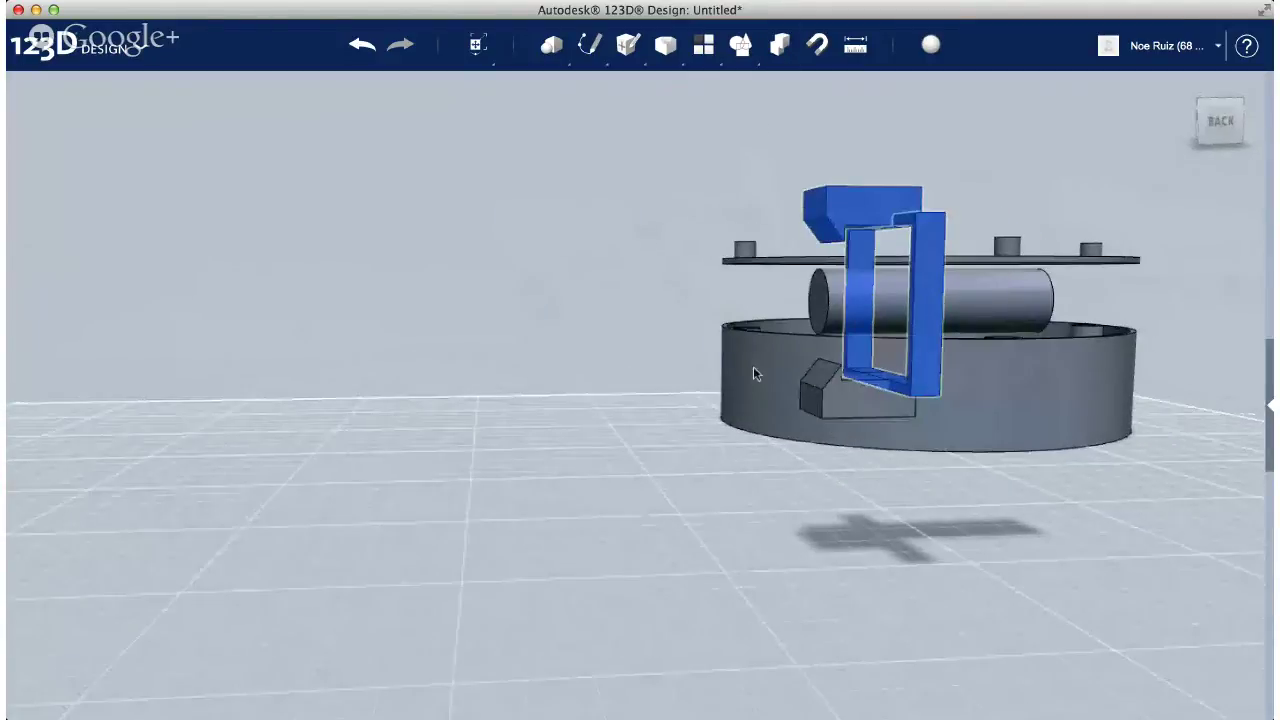
left_click(842, 397, "shift")
left_click(588, 328)
right_click_drag(588, 328, 582, 356)
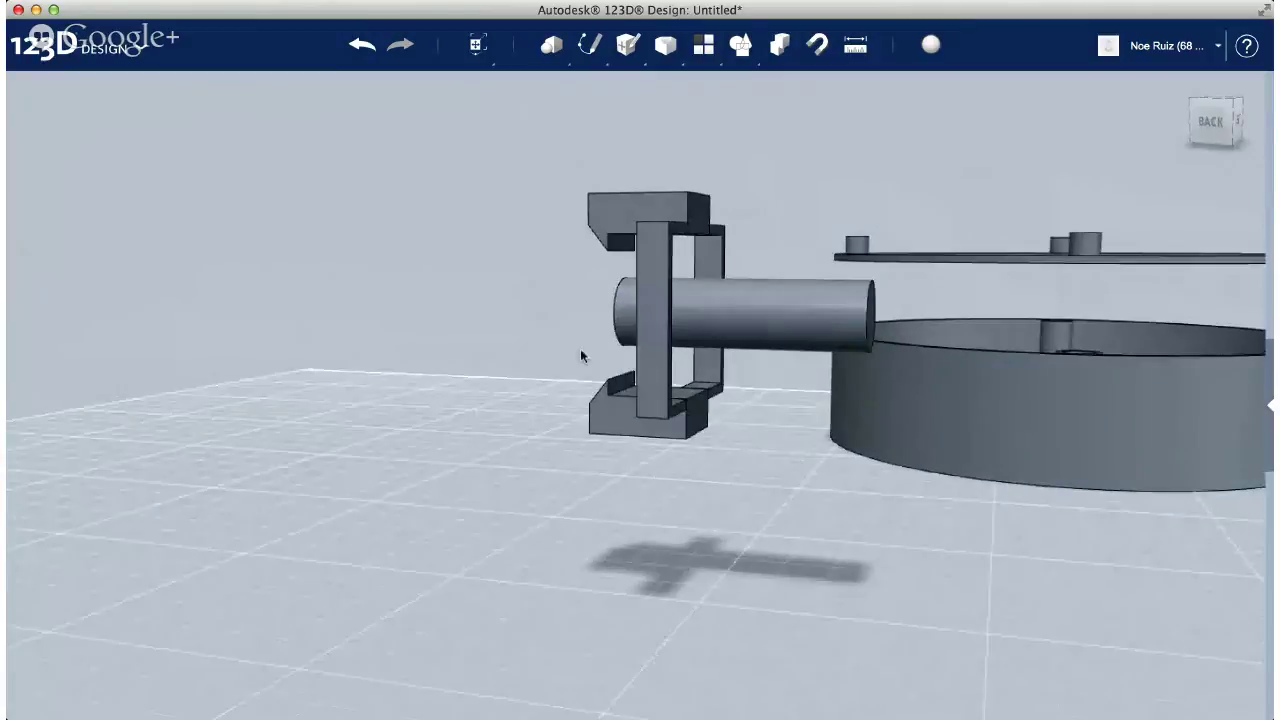
Examine the clip holder and its cylinder from several angles beside the case and lid
left_click(814, 329)
right_click_drag(814, 329, 1162, 302)
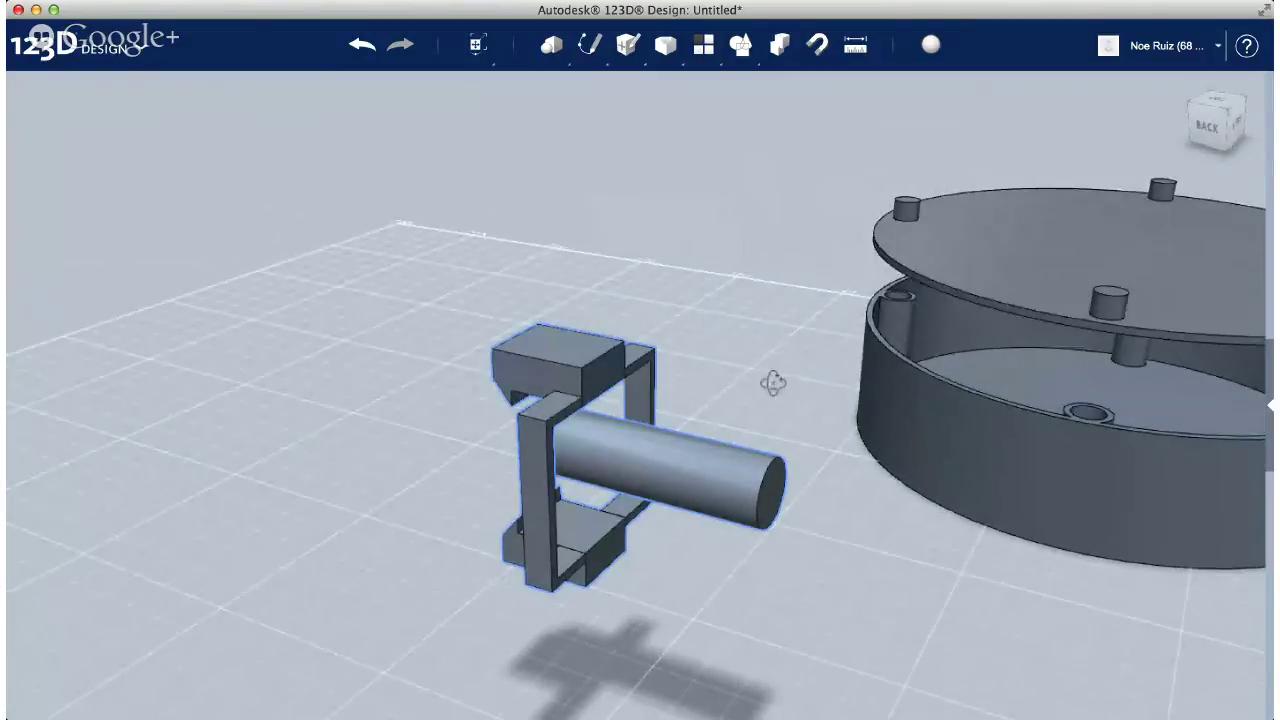
right_click_drag(773, 382, 796, 309)
left_click(796, 309)
right_click_drag(743, 485, 1041, 280)
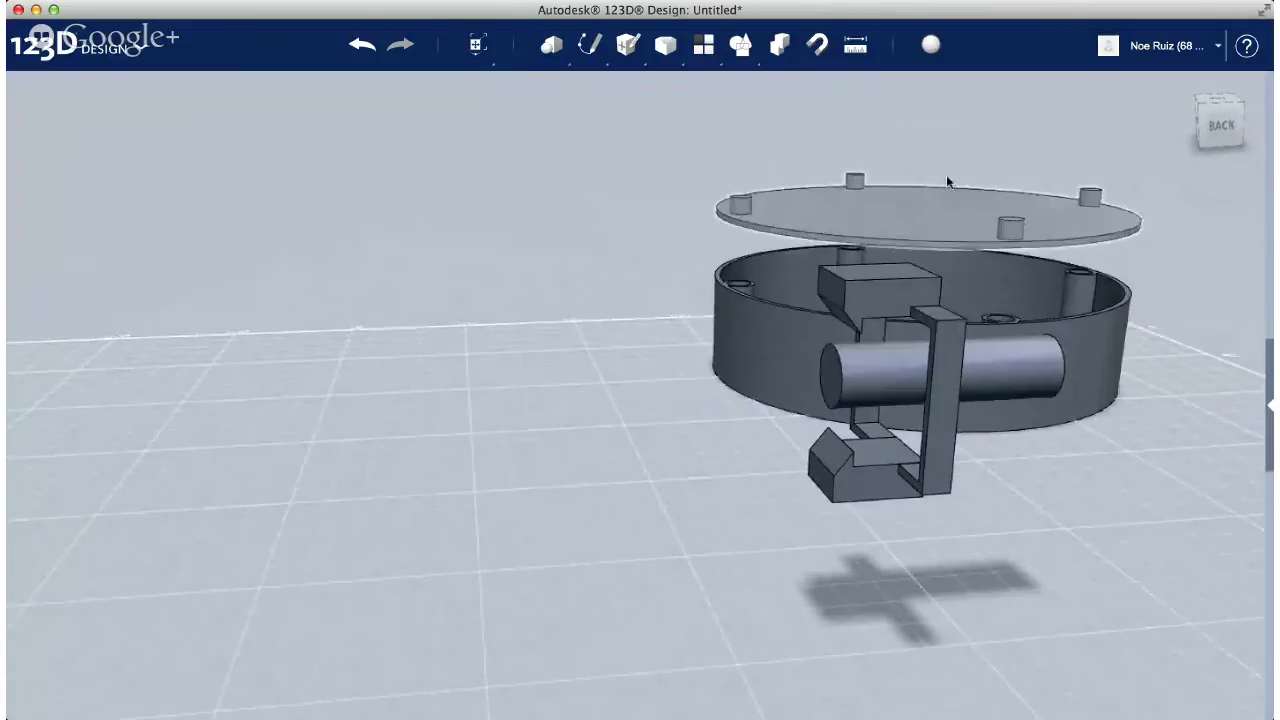
right_click_drag(1157, 371, 714, 509)
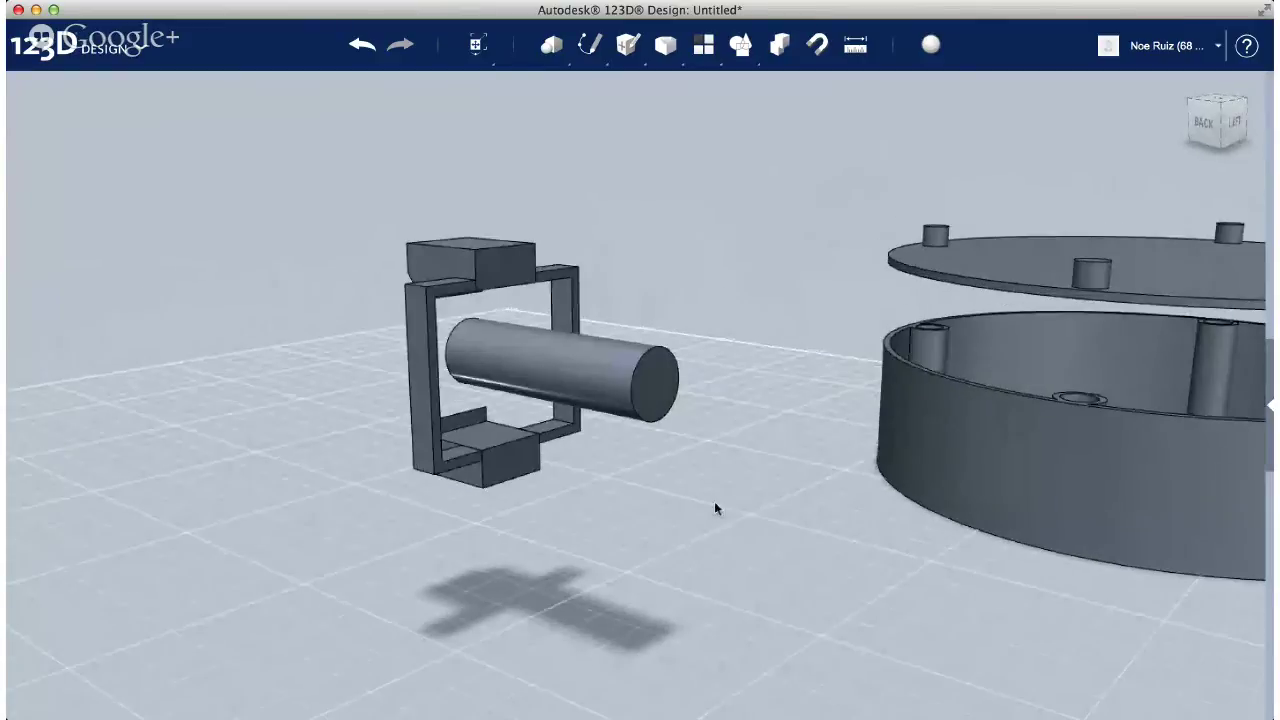
right_click_drag(500, 408, 603, 367)
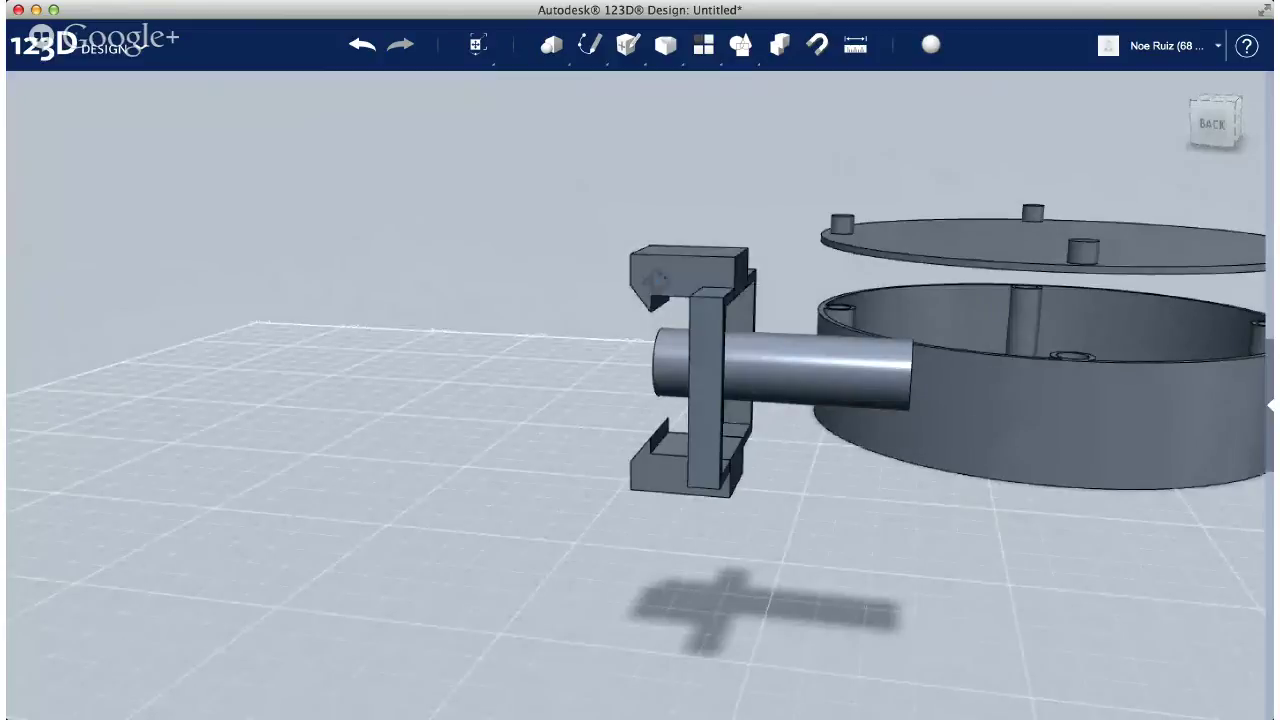
right_click_drag(762, 369, 754, 370)
Rotate the clip holder and cylinder together by 90 degrees so the cylinder stands upright and the clips point upward
left_click(732, 365)
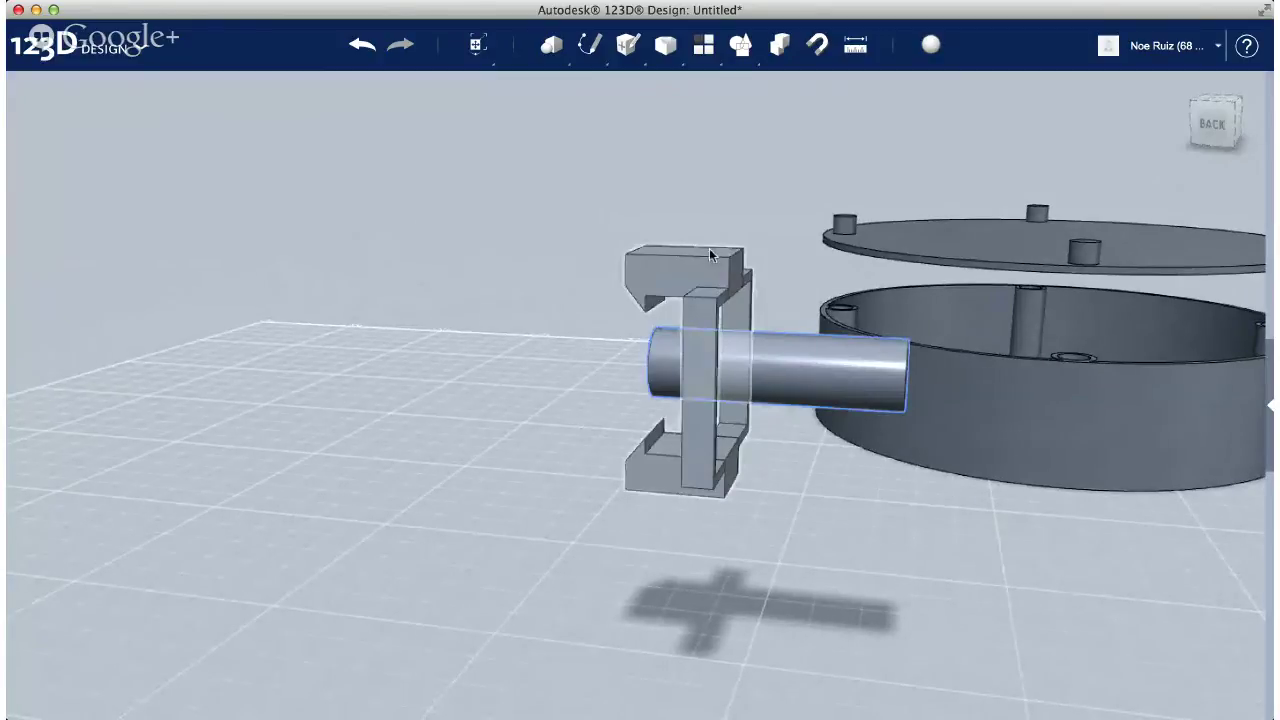
left_click(693, 258, "shift")
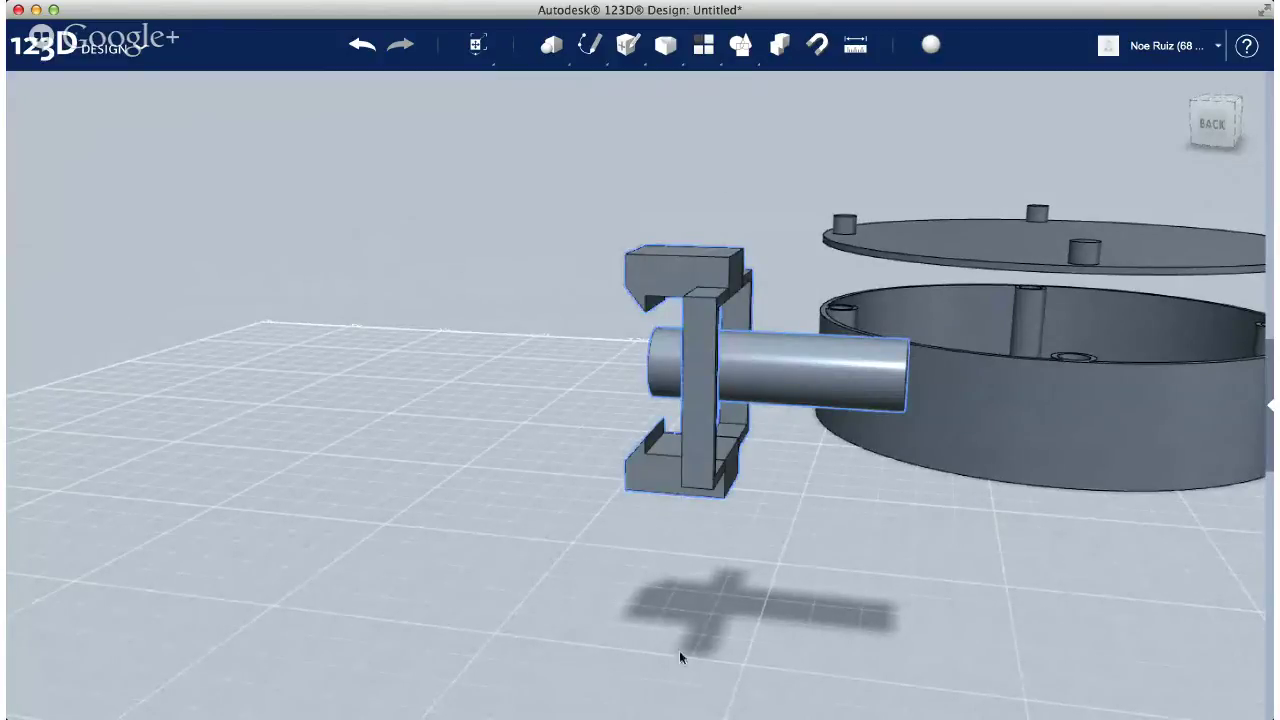
left_click(638, 688)
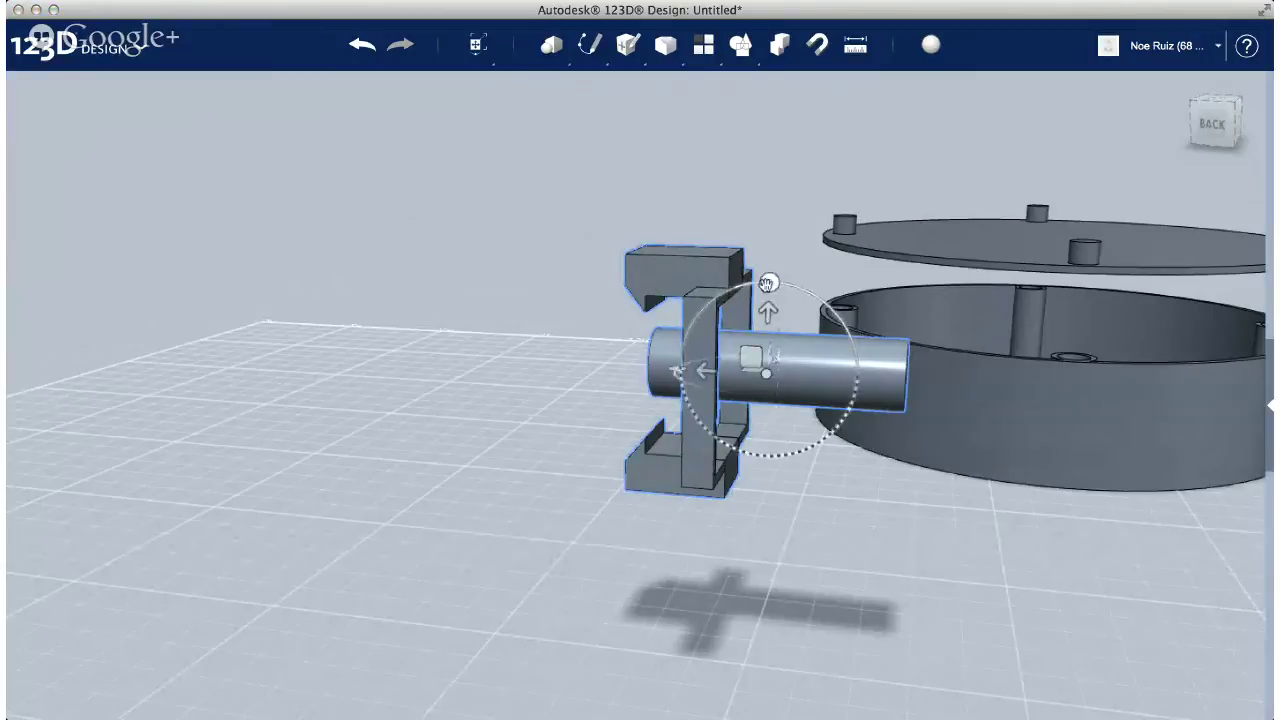
left_click_drag(769, 284, 815, 381)
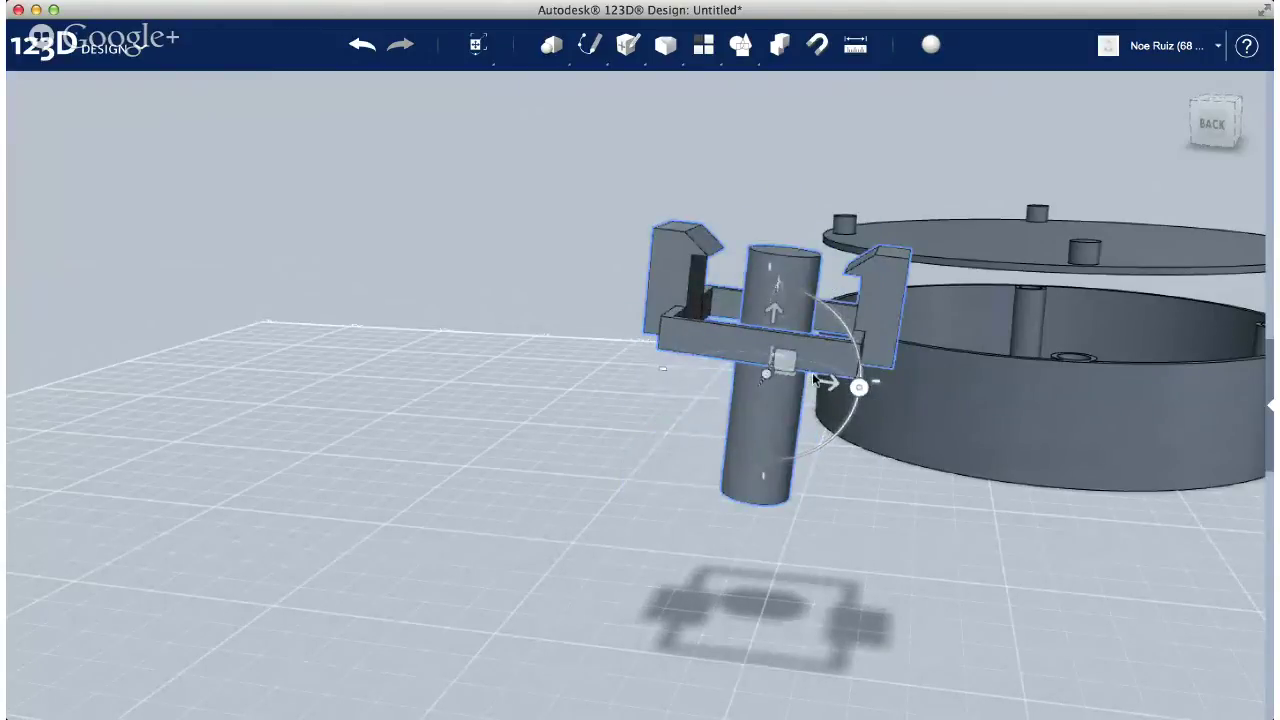
type("90")
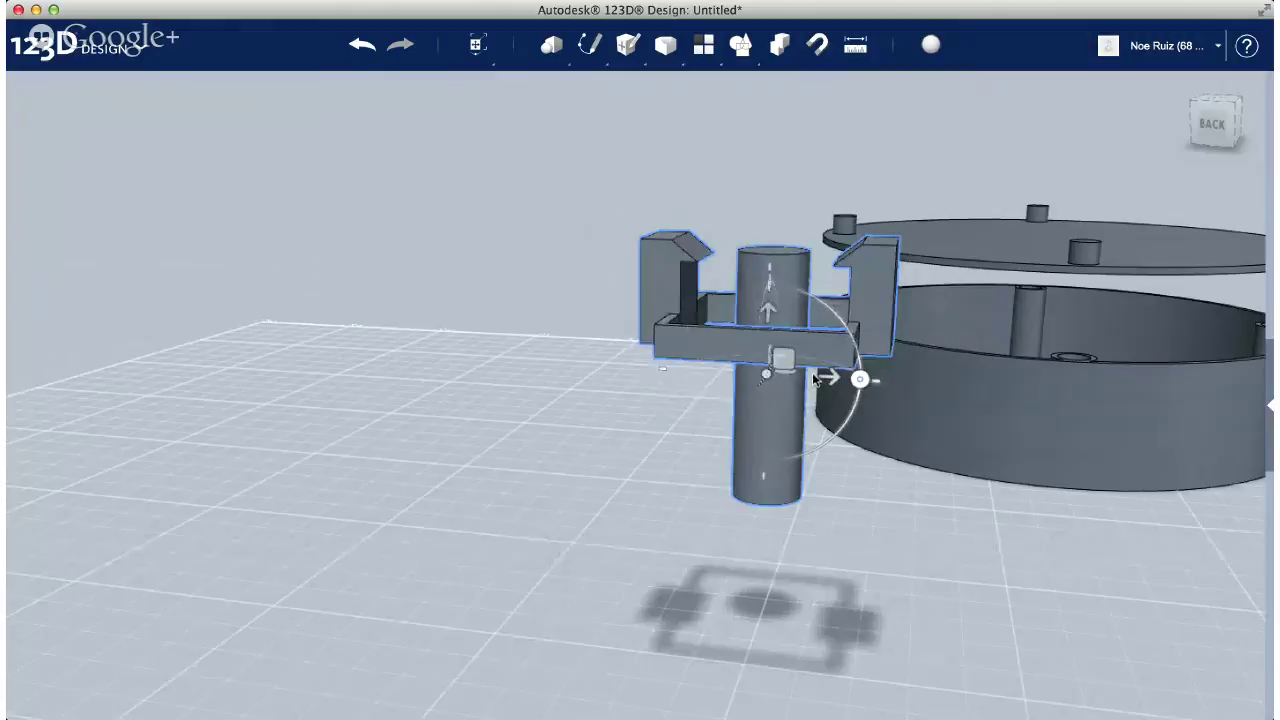
Move the clip holder and cylinder from beside the case onto the round lid
right_click_drag(1223, 295, 670, 410)
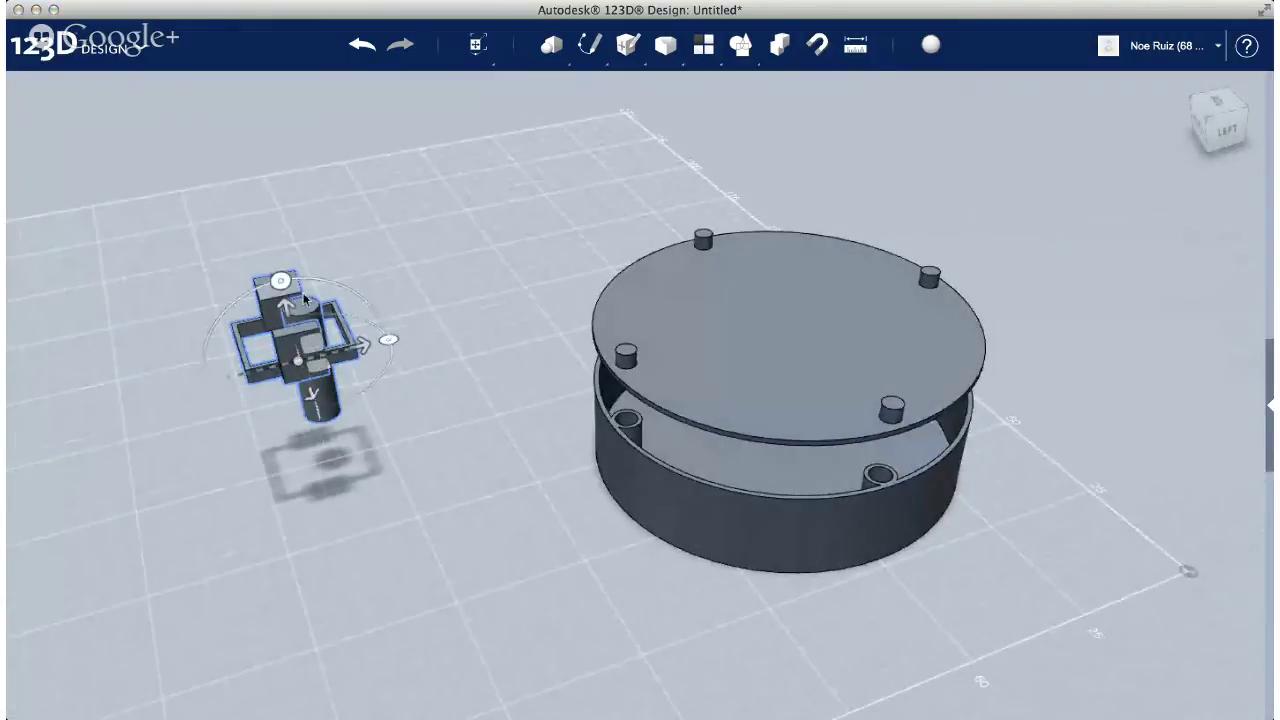
left_click_drag(305, 297, 811, 370)
right_click_drag(680, 397, 778, 345)
middle_click_drag(602, 252, 567, 381)
scroll(567, 381, "up", 3)
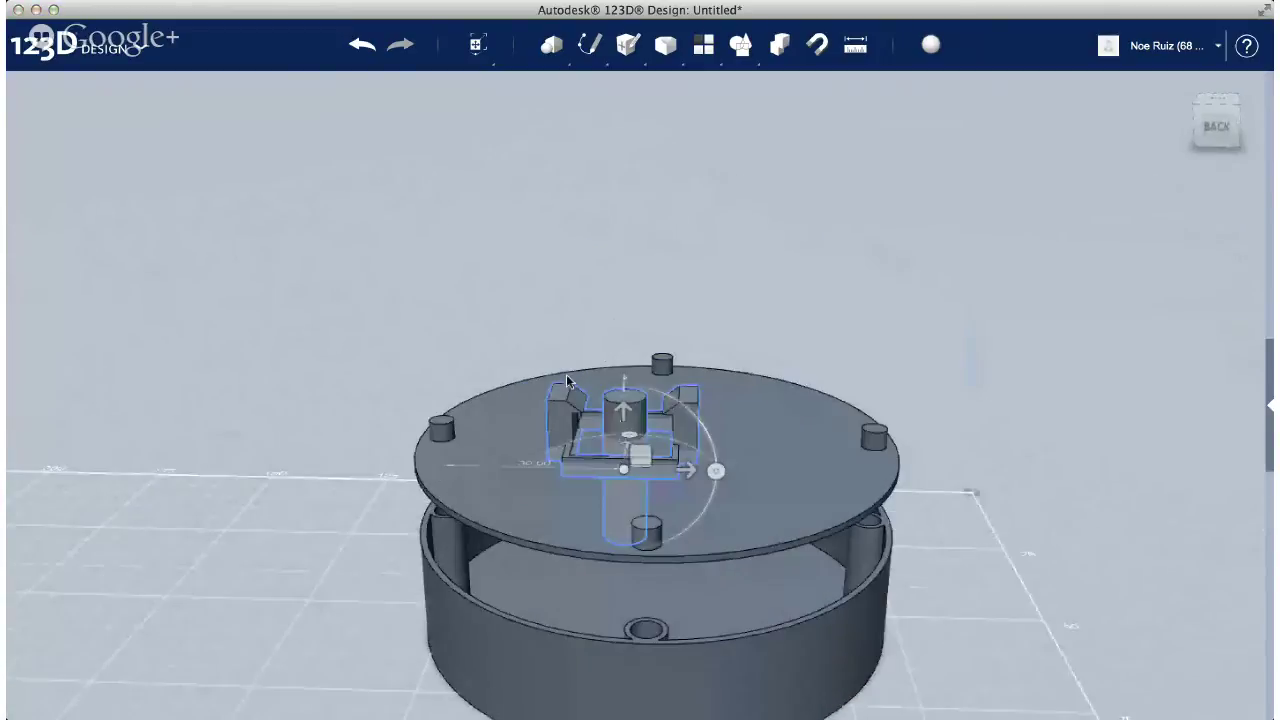
scroll(567, 381, "up", 2)
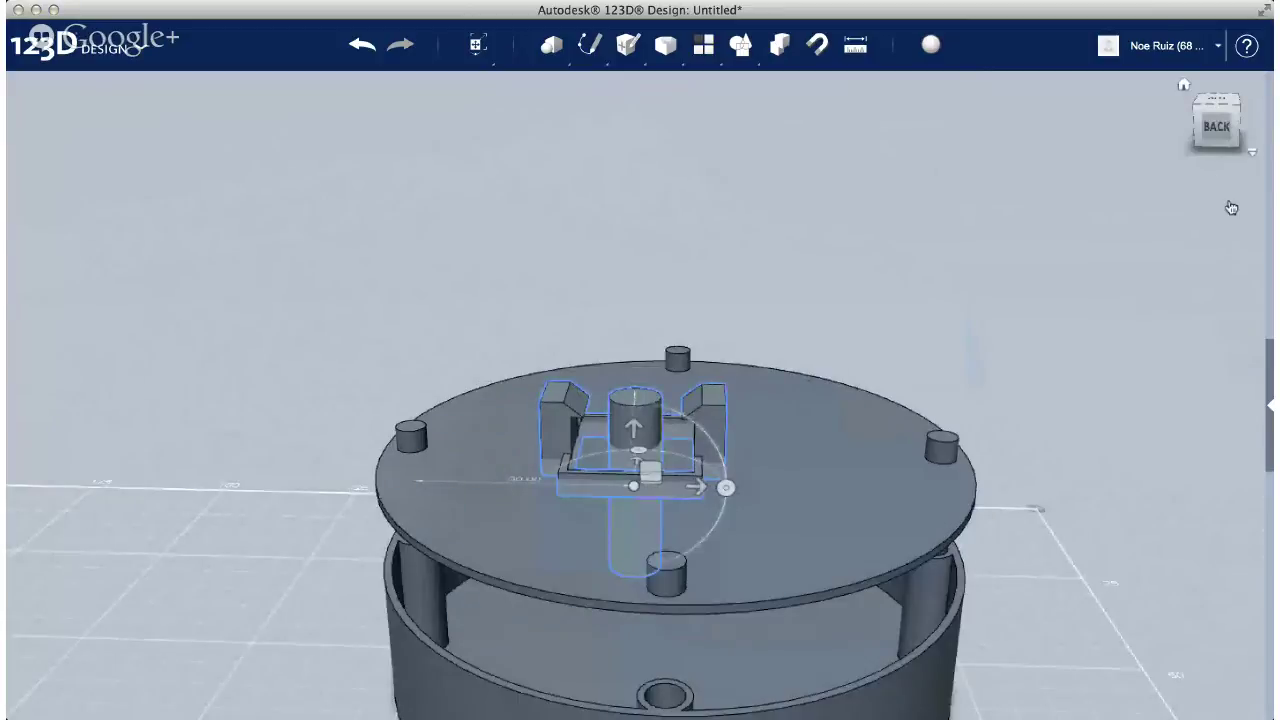
Centre the clip holder and cylinder on the lid between the four pegs, working in the top view
left_click(1222, 119)
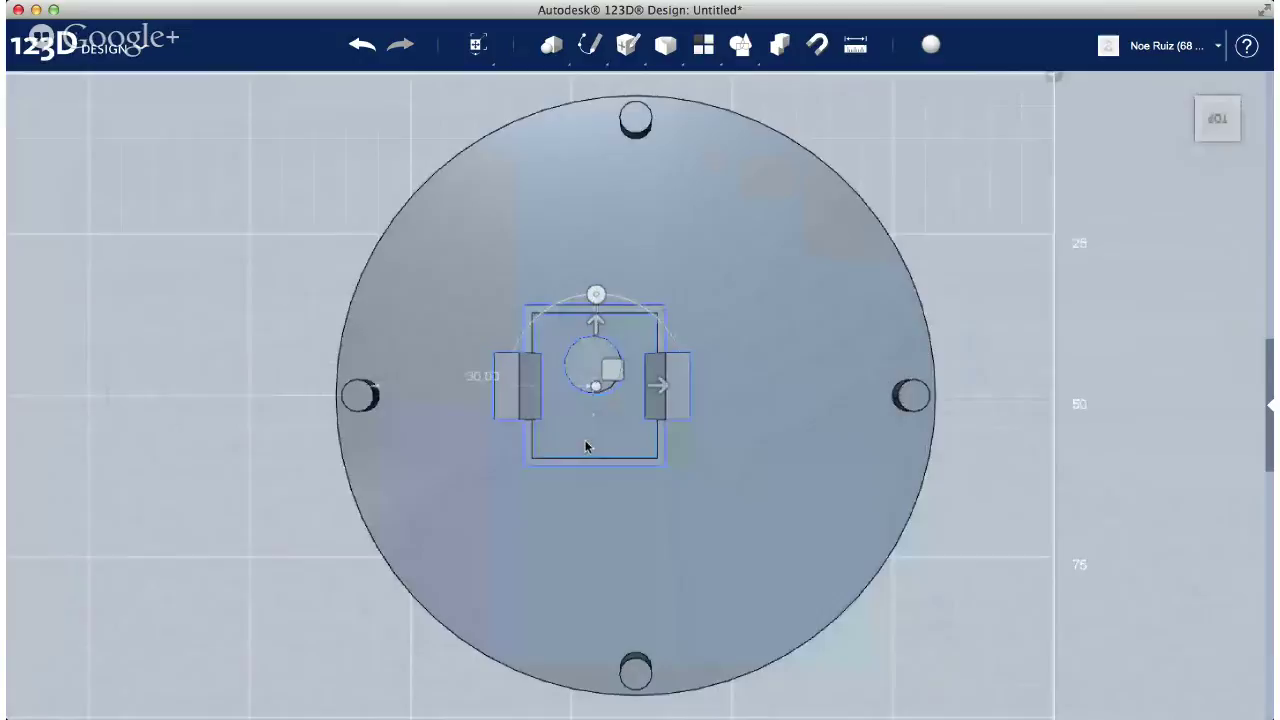
left_click_drag(652, 386, 690, 393)
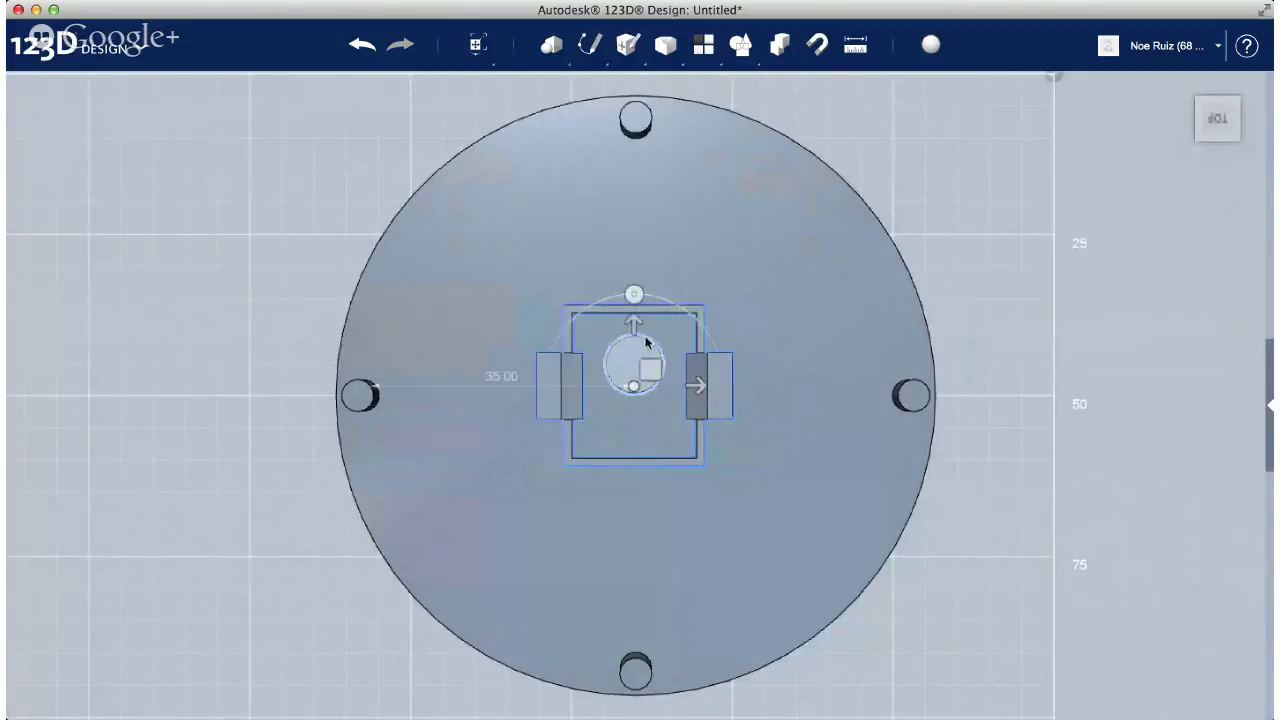
left_click_drag(633, 322, 634, 340)
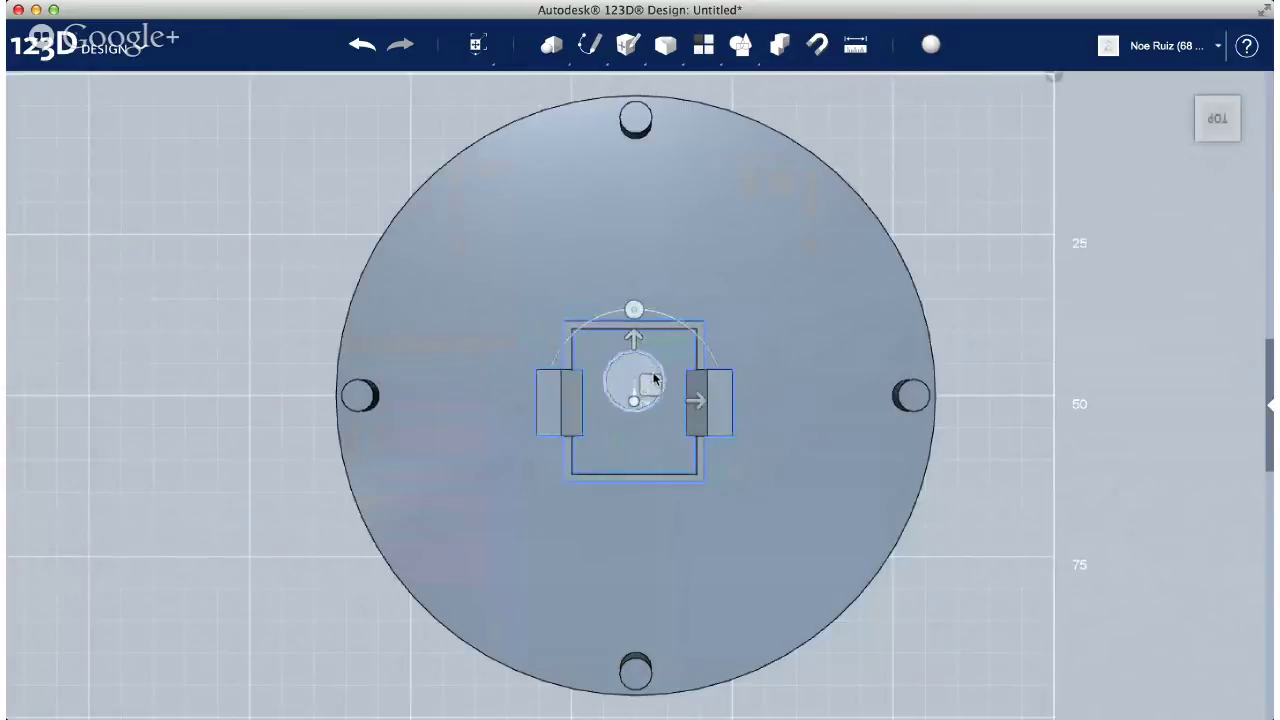
left_click_drag(694, 406, 717, 402)
Raise the clip holder and cylinder by about 2.00 so the rectangular frame sits on the lid's surface
right_click_drag(637, 488, 611, 354)
left_click_drag(648, 290, 649, 273)
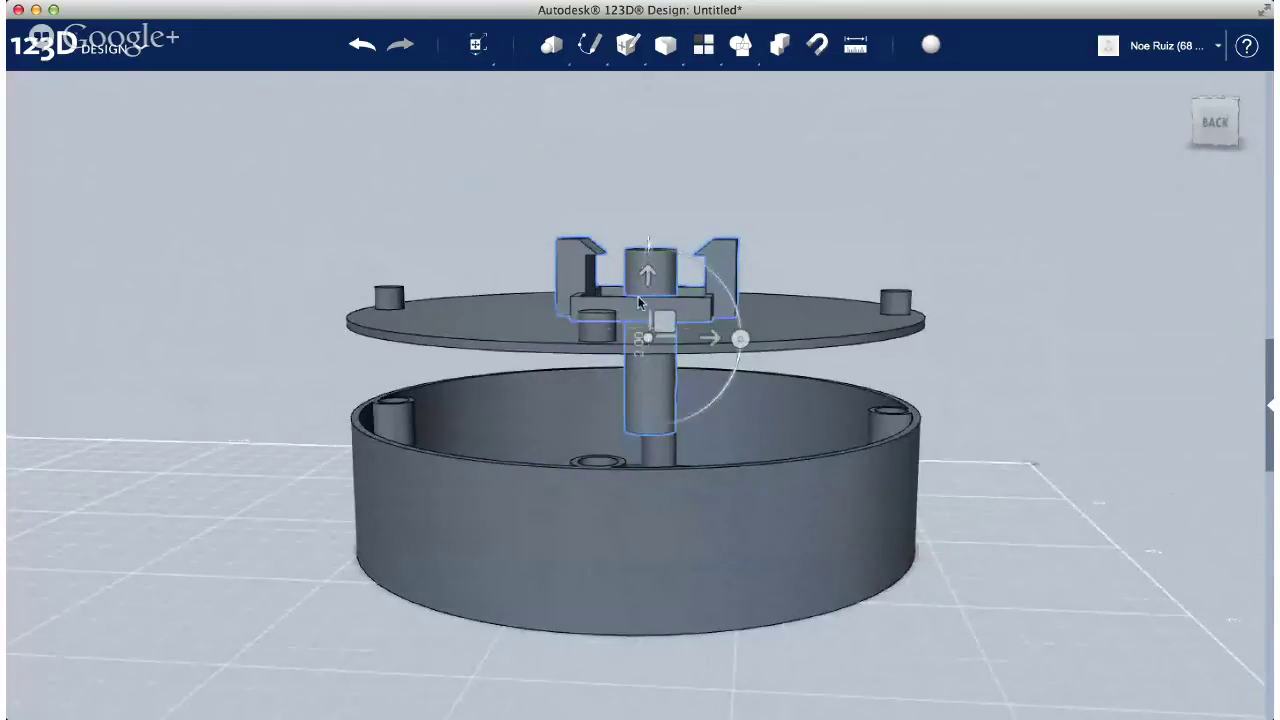
left_click(548, 287)
Merge the clip holder with the pegged lid into one solid, leaving the cylinder out
right_click_drag(579, 306, 600, 330)
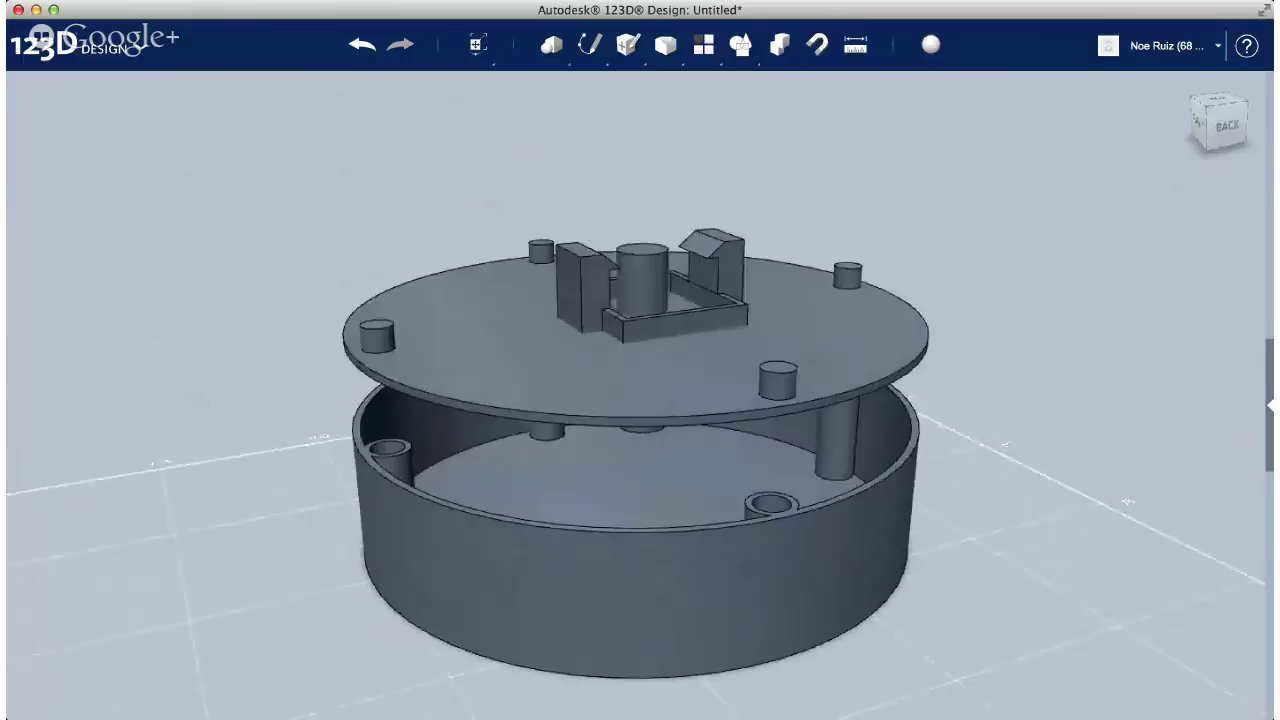
right_click_drag(714, 316, 801, 350)
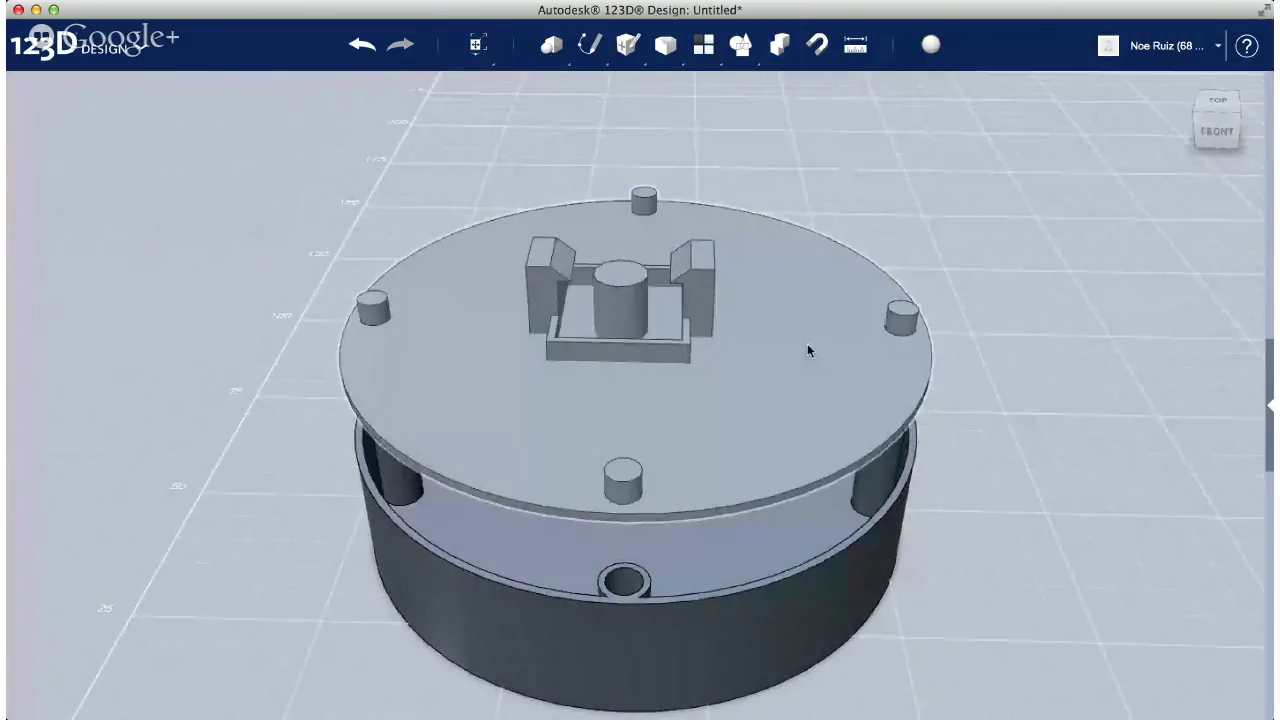
left_click(808, 350)
right_click_drag(743, 264, 893, 141)
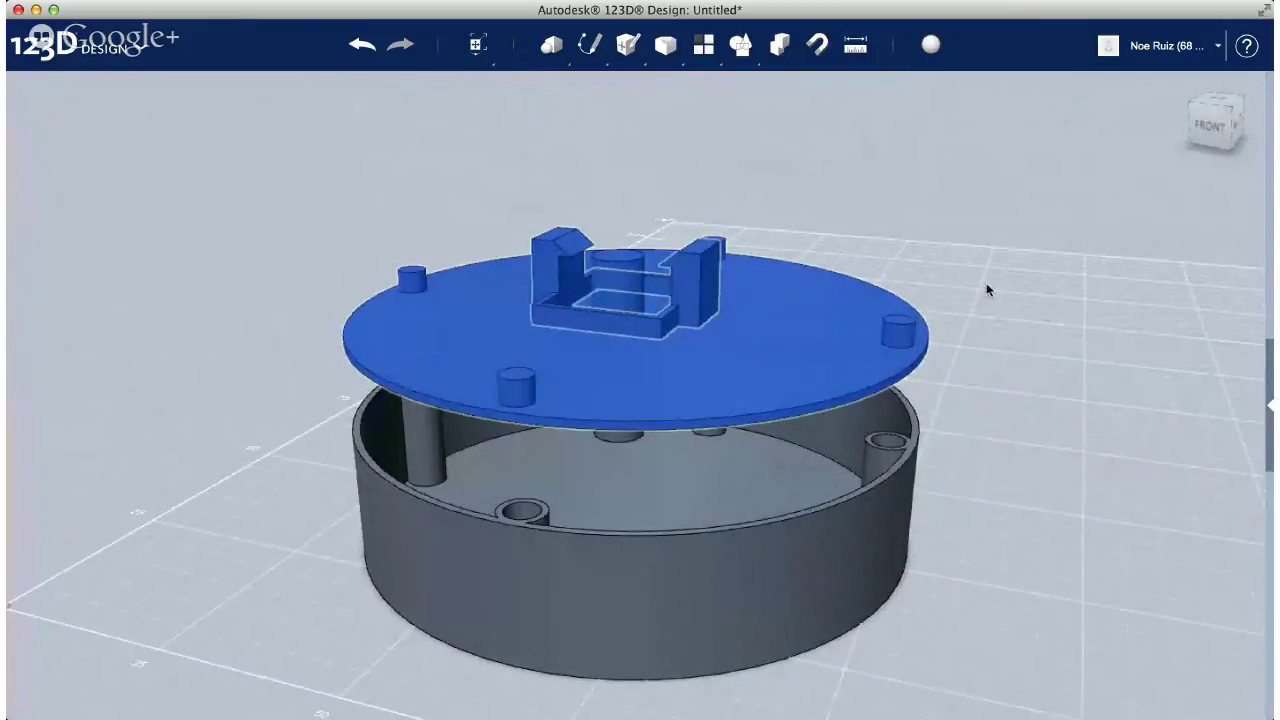
left_click(986, 288)
Subtract the upright cylinder from the merged lid to cut a round hole inside the holder frame
right_click_drag(744, 315, 645, 165)
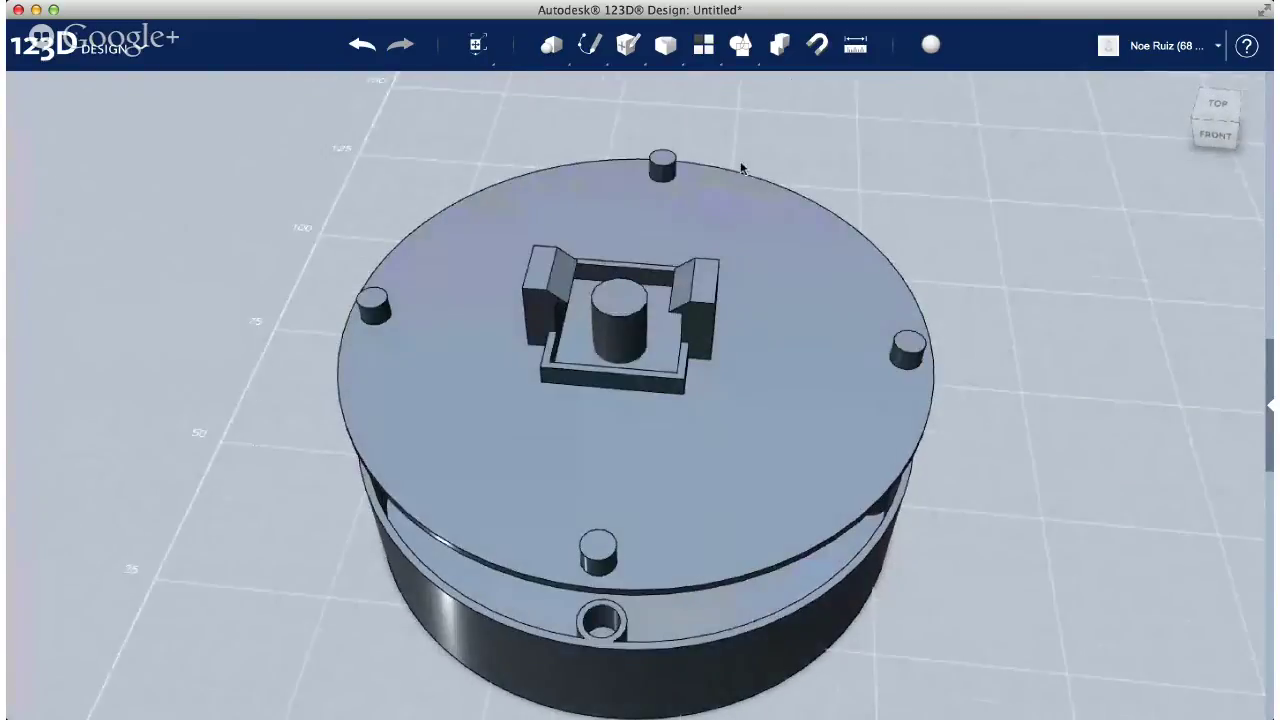
left_click(636, 252)
left_click(615, 320)
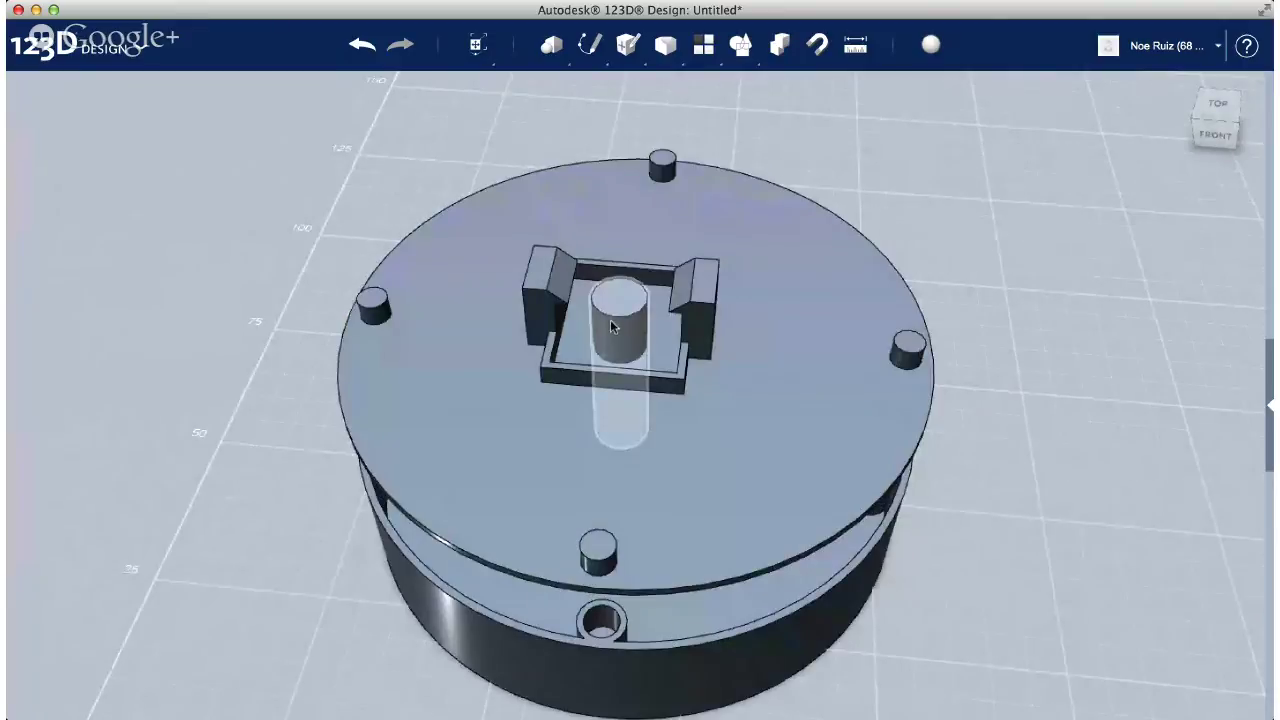
left_click(758, 332)
left_click(766, 324)
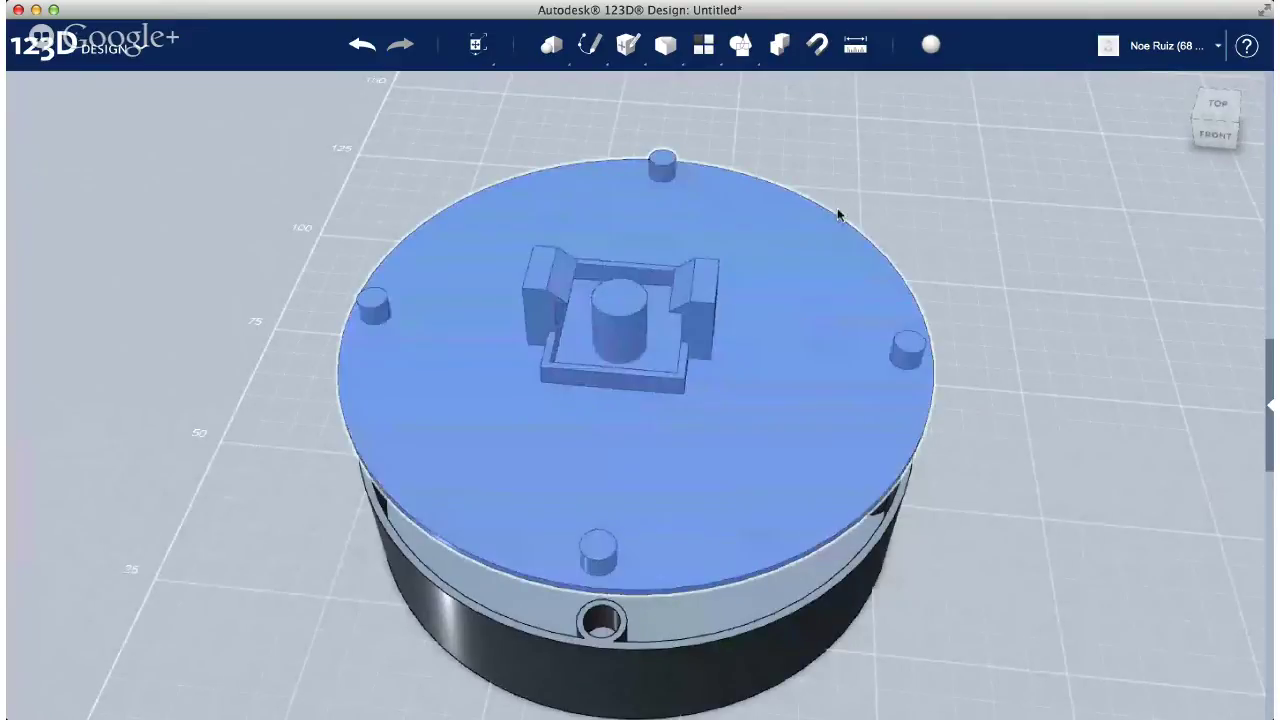
left_click(624, 312)
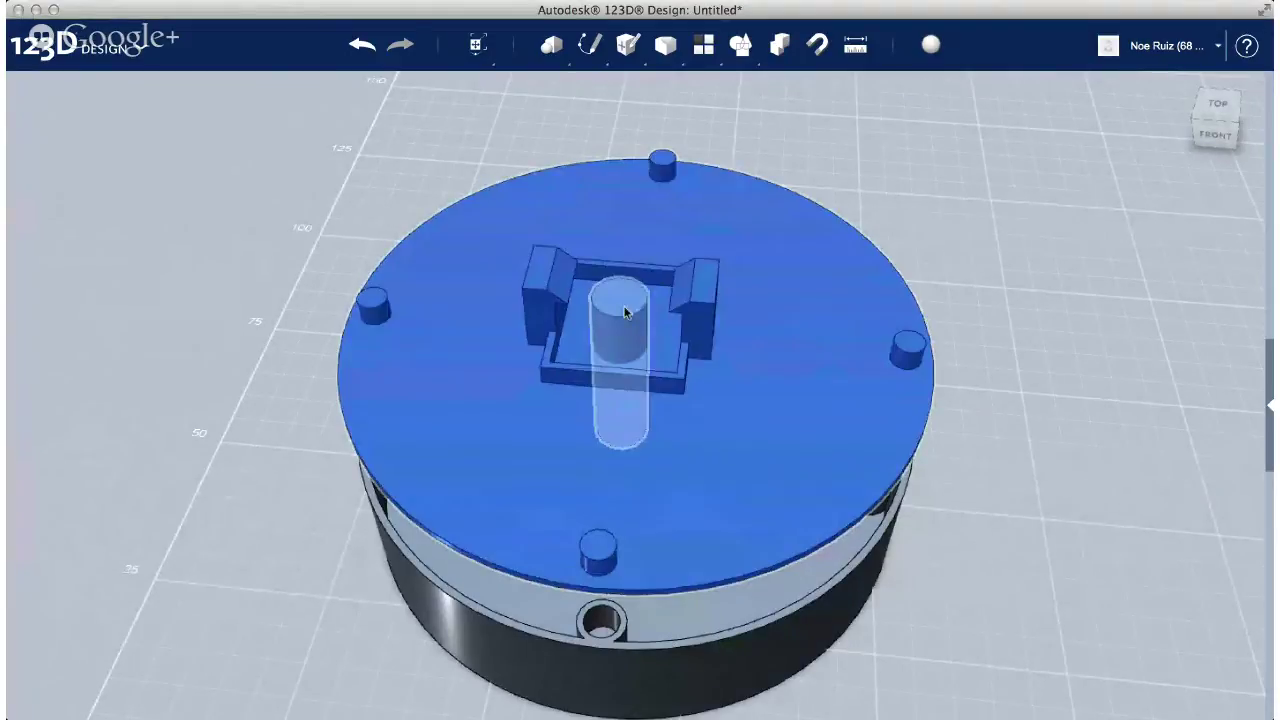
left_click(1013, 281)
Examine the hole inside the holder frame and the lid above the case from several angles
right_click_drag(696, 388, 730, 405)
right_click_drag(768, 387, 450, 350)
right_click_drag(630, 370, 505, 373)
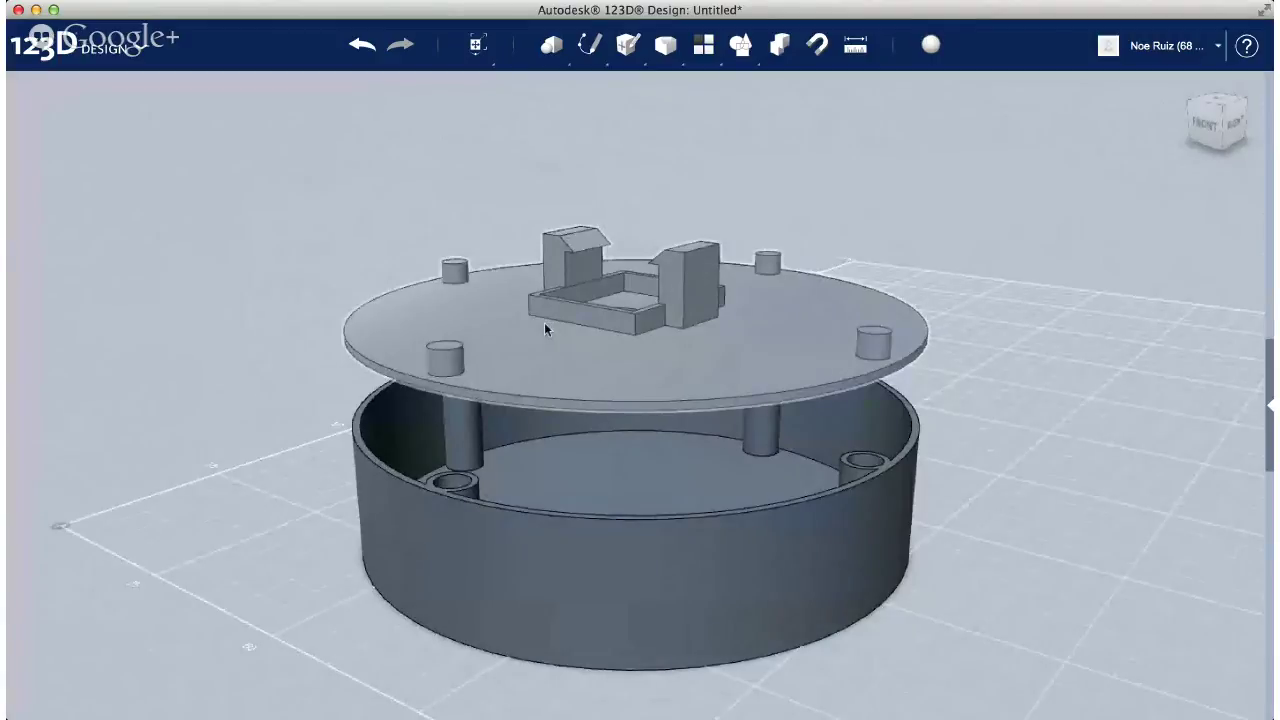
right_click_drag(545, 328, 891, 512)
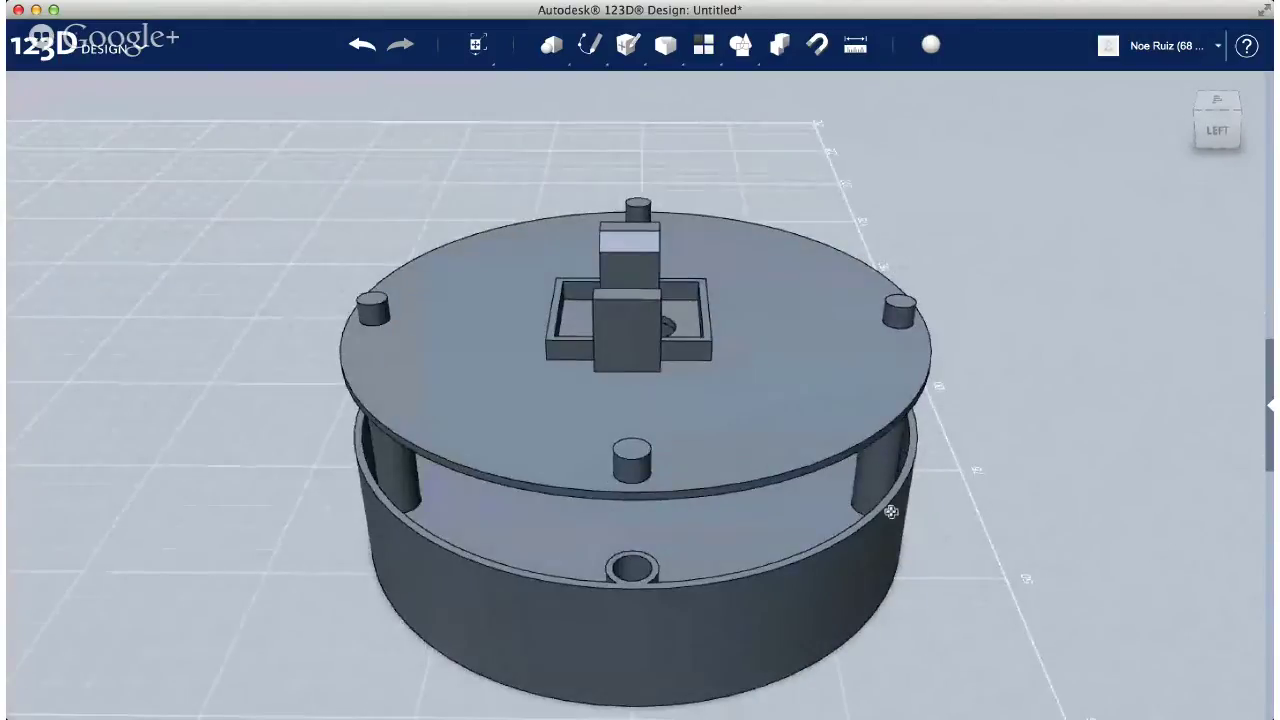
middle_click_drag(891, 512, 804, 446)
scroll(731, 506, "down", 3)
right_click_drag(731, 506, 698, 440)
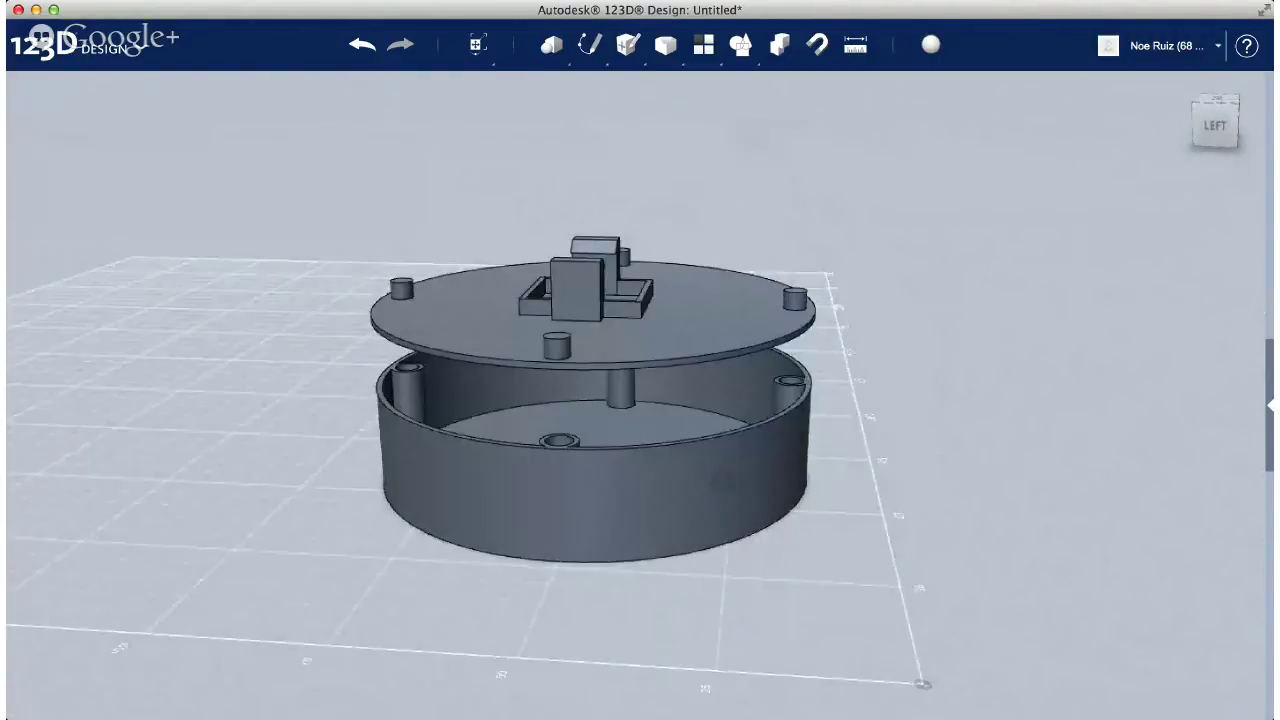
right_click_drag(723, 481, 722, 488)
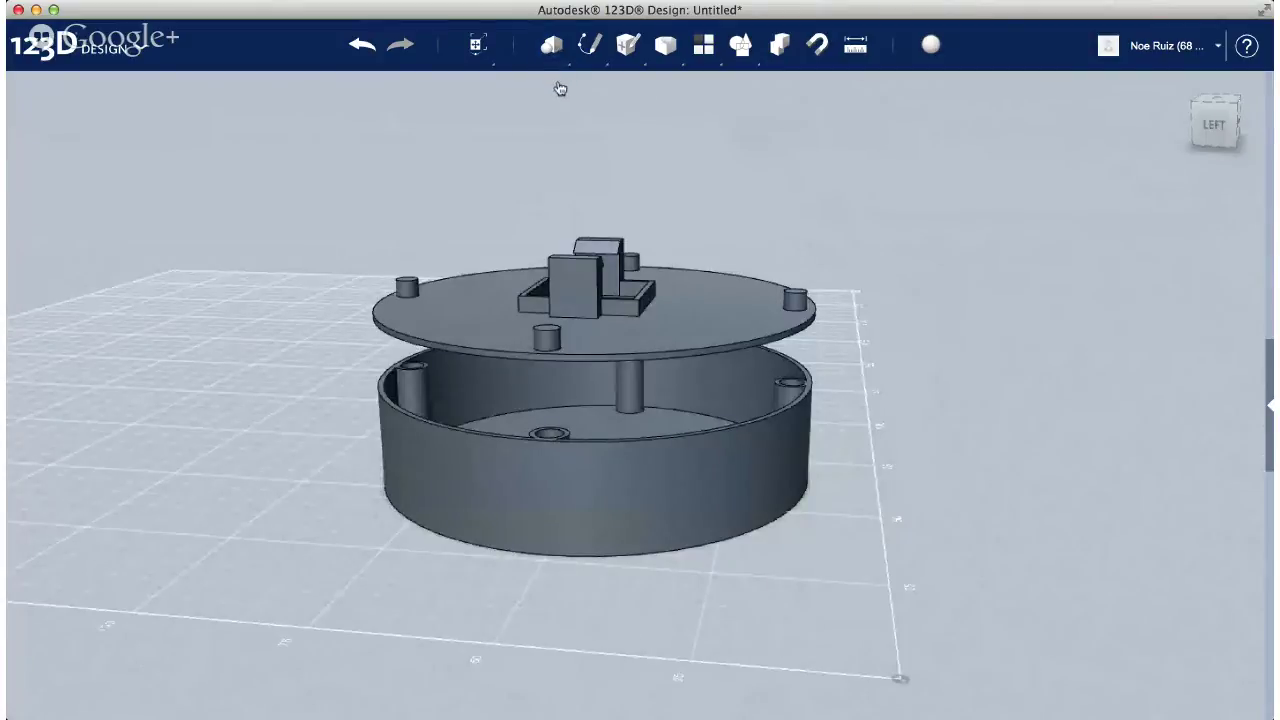
Place a box against the outside of the case wall and fillet its two parallel bottom edges with radius 5
left_click_drag(560, 89, 746, 583)
right_click_drag(766, 611, 694, 540)
left_click(855, 447)
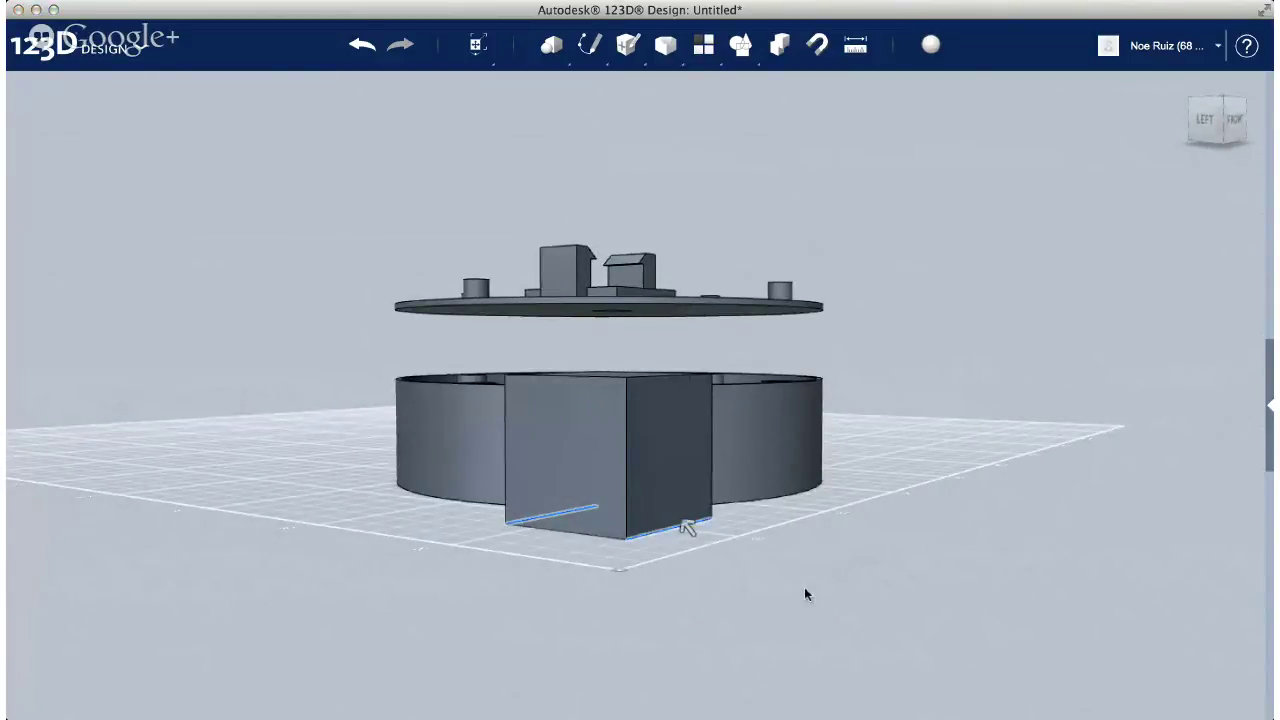
type("5")
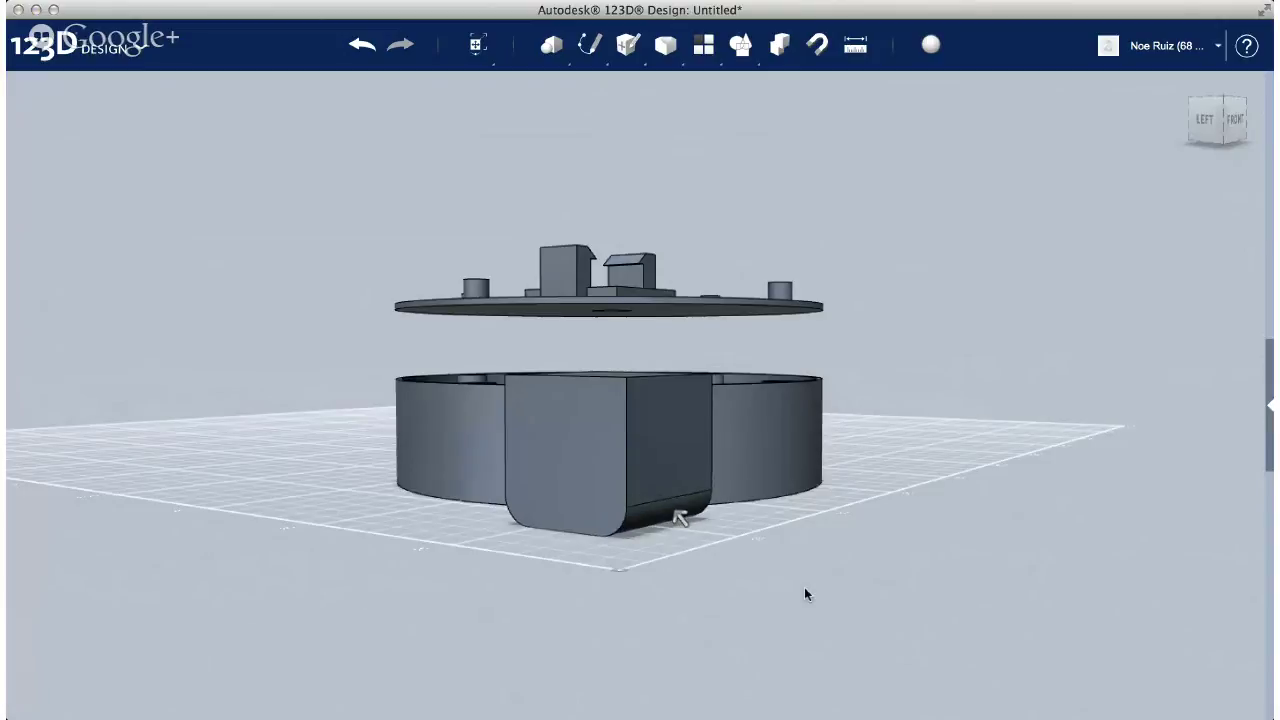
Rotate the filleted block about its vertical axis until one of its faces points toward the centre of the round case
left_click(805, 594)
right_click_drag(805, 594, 633, 535)
left_click(526, 531)
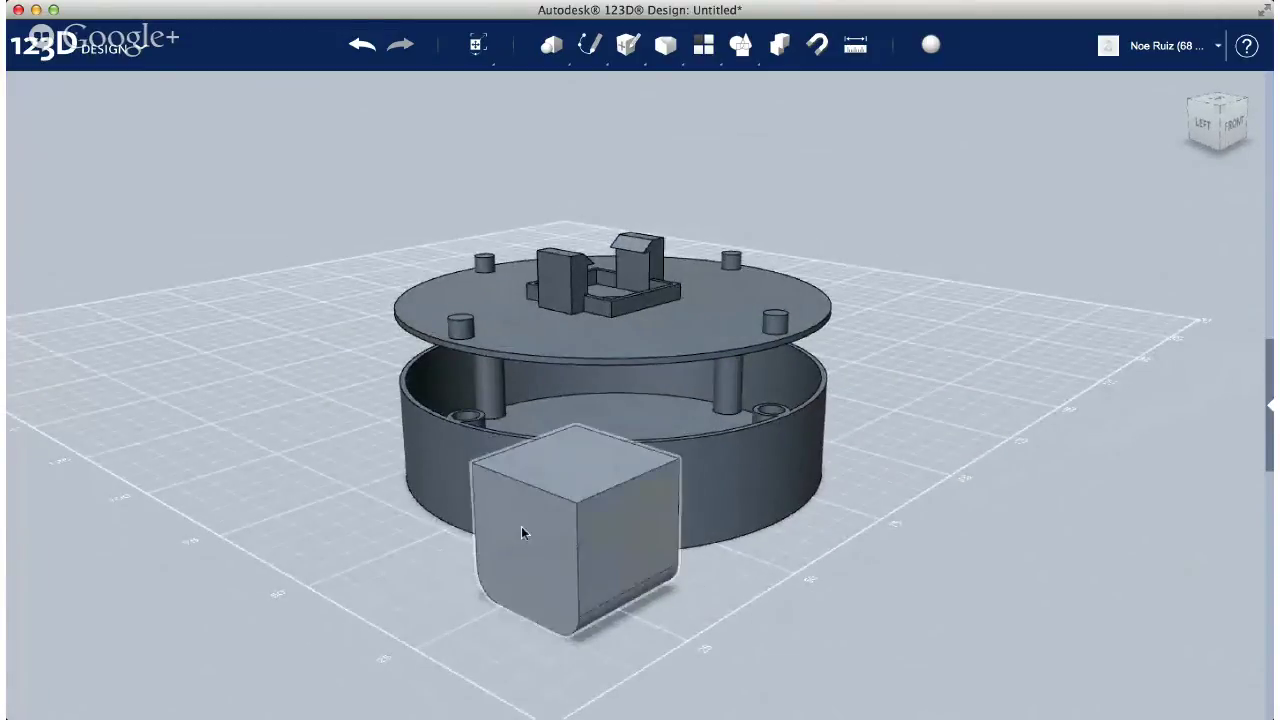
right_click_drag(526, 531, 610, 686)
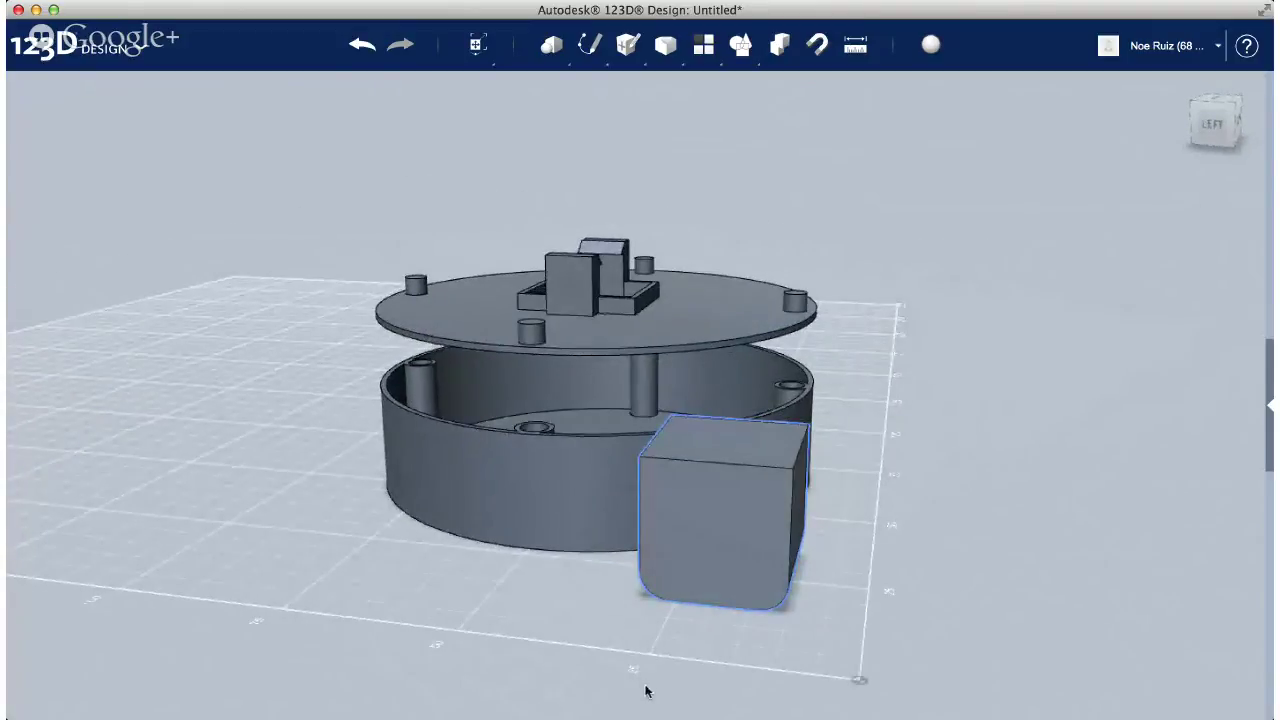
left_click(646, 691)
right_click_drag(778, 648, 618, 558)
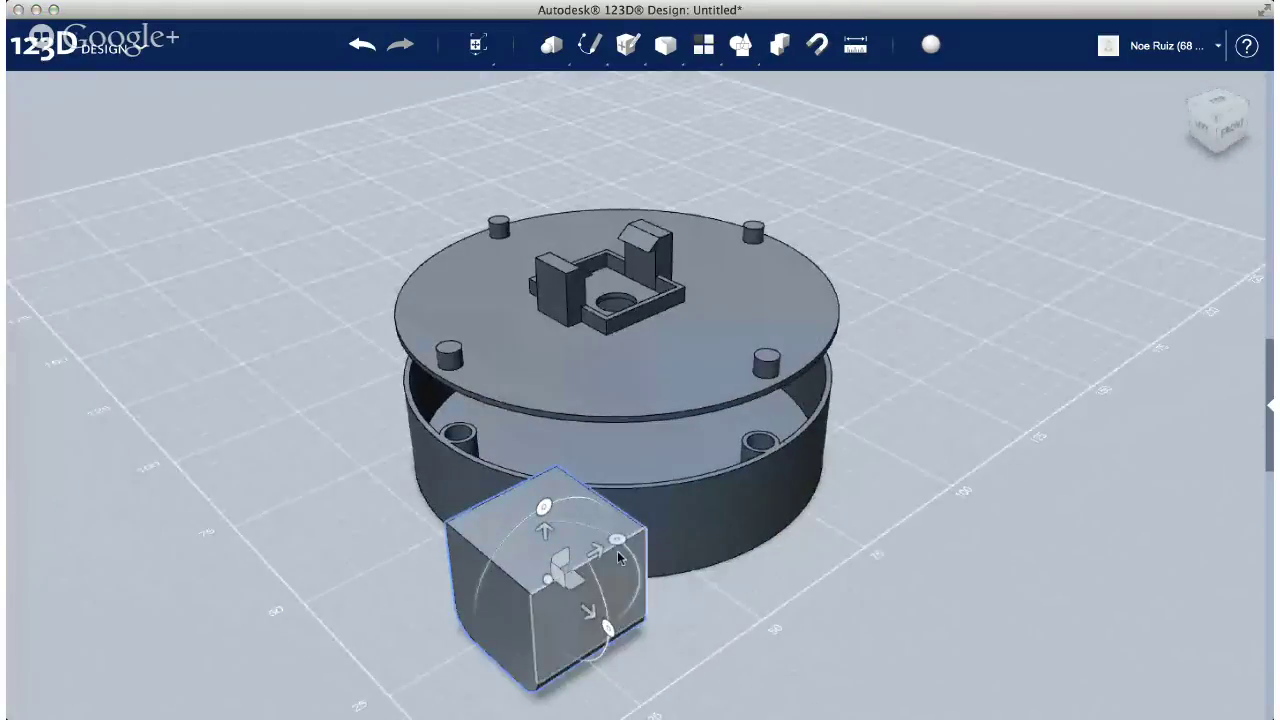
left_click_drag(616, 540, 594, 530)
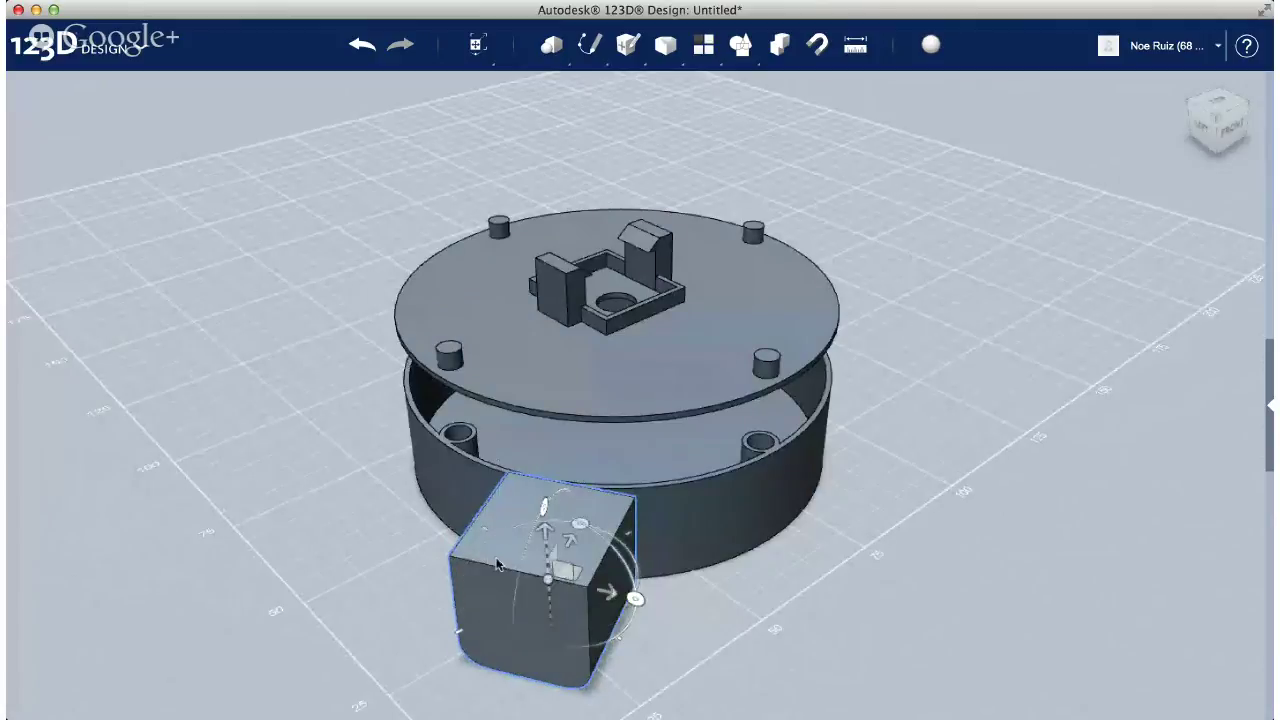
key("Right")
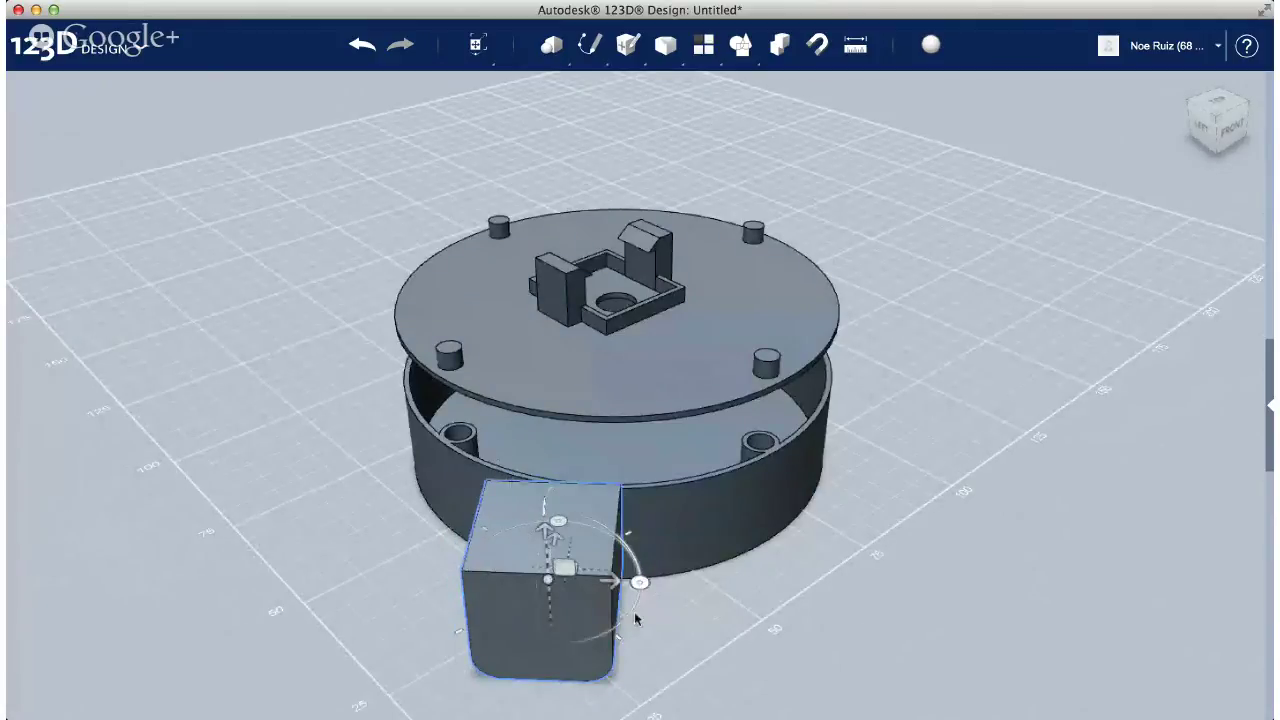
Move the block inward and sideways so it cuts through the case wall between two neighbouring posts
right_click_drag(636, 620, 497, 530)
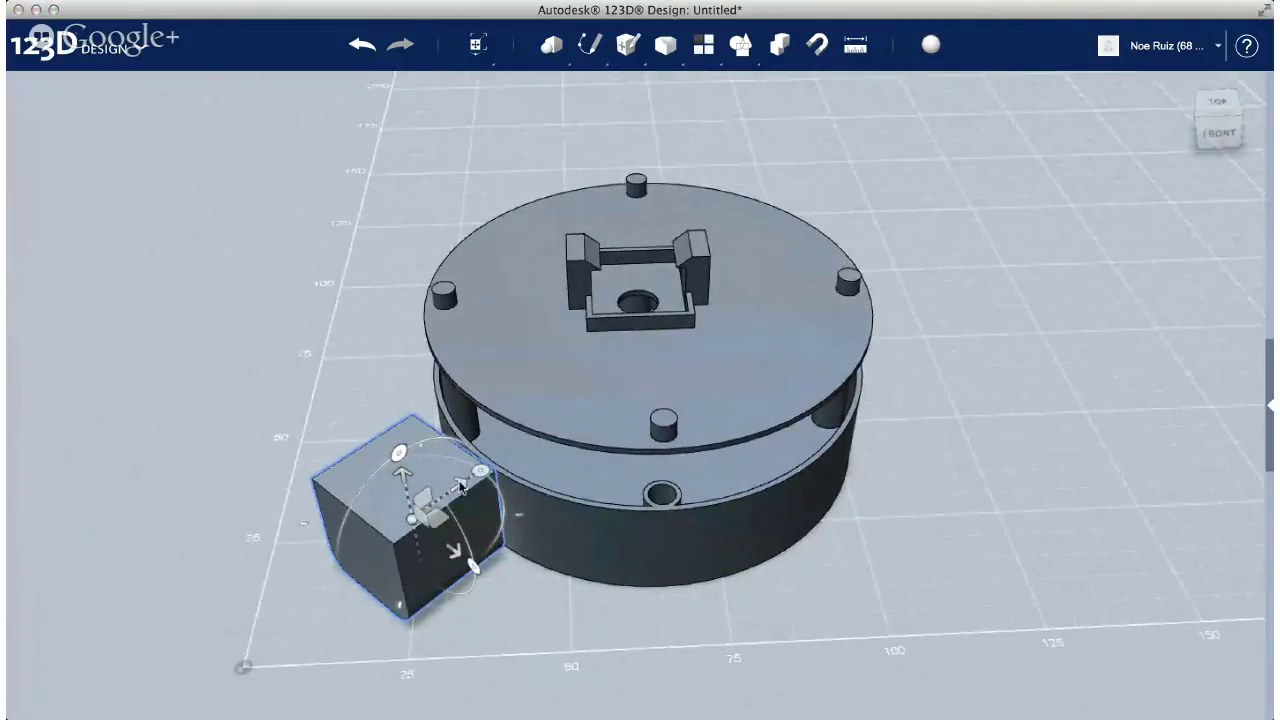
left_click_drag(469, 478, 505, 462)
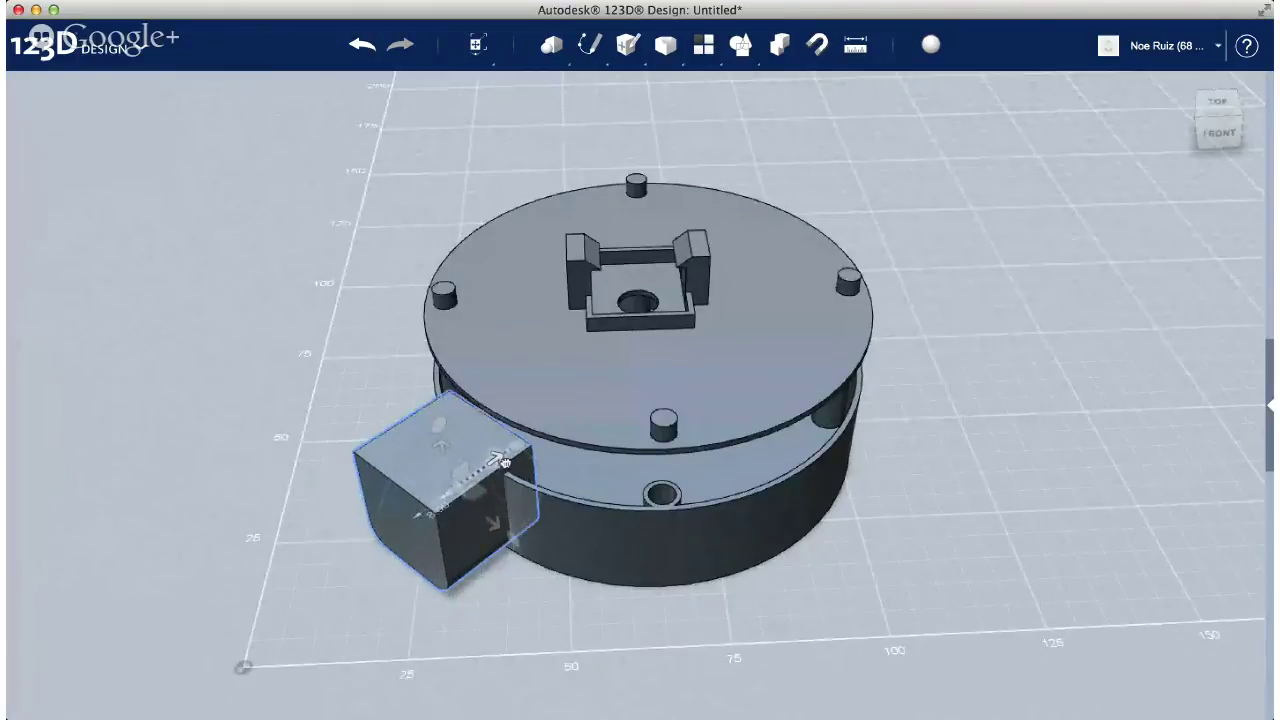
right_click_drag(464, 542, 522, 491)
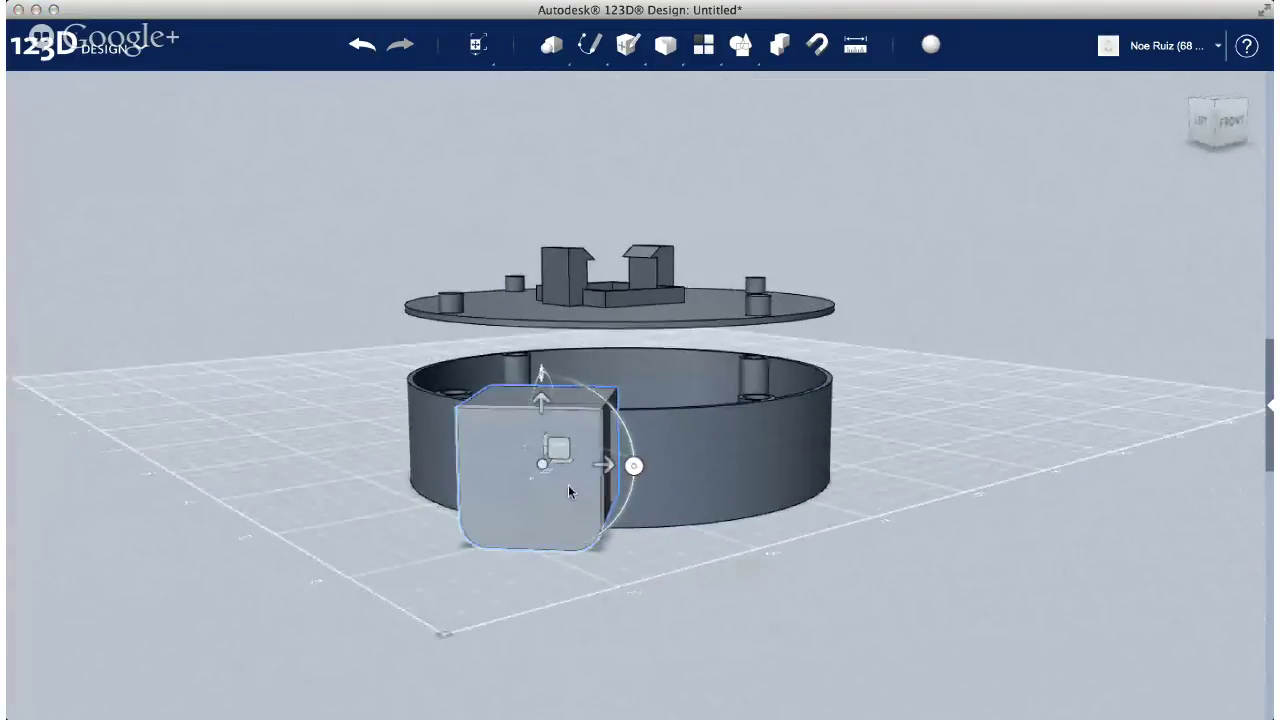
left_click_drag(606, 465, 663, 490)
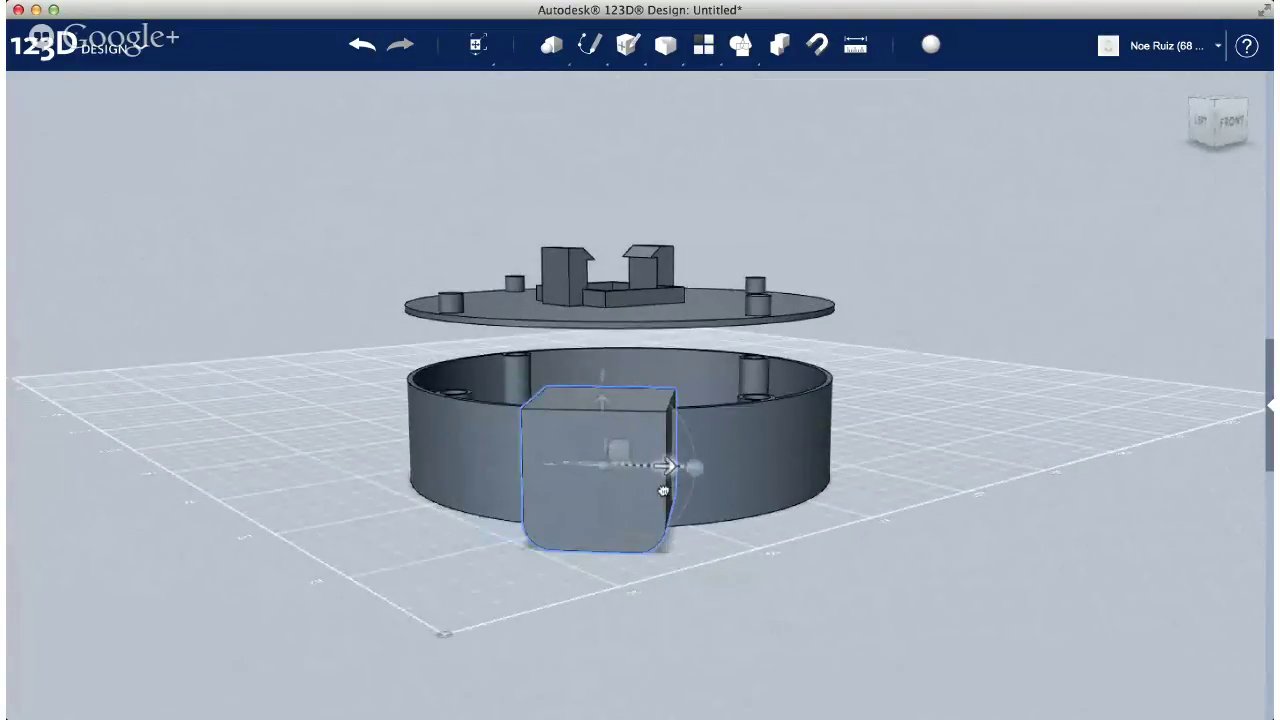
left_click(419, 547)
right_click_drag(419, 547, 740, 514)
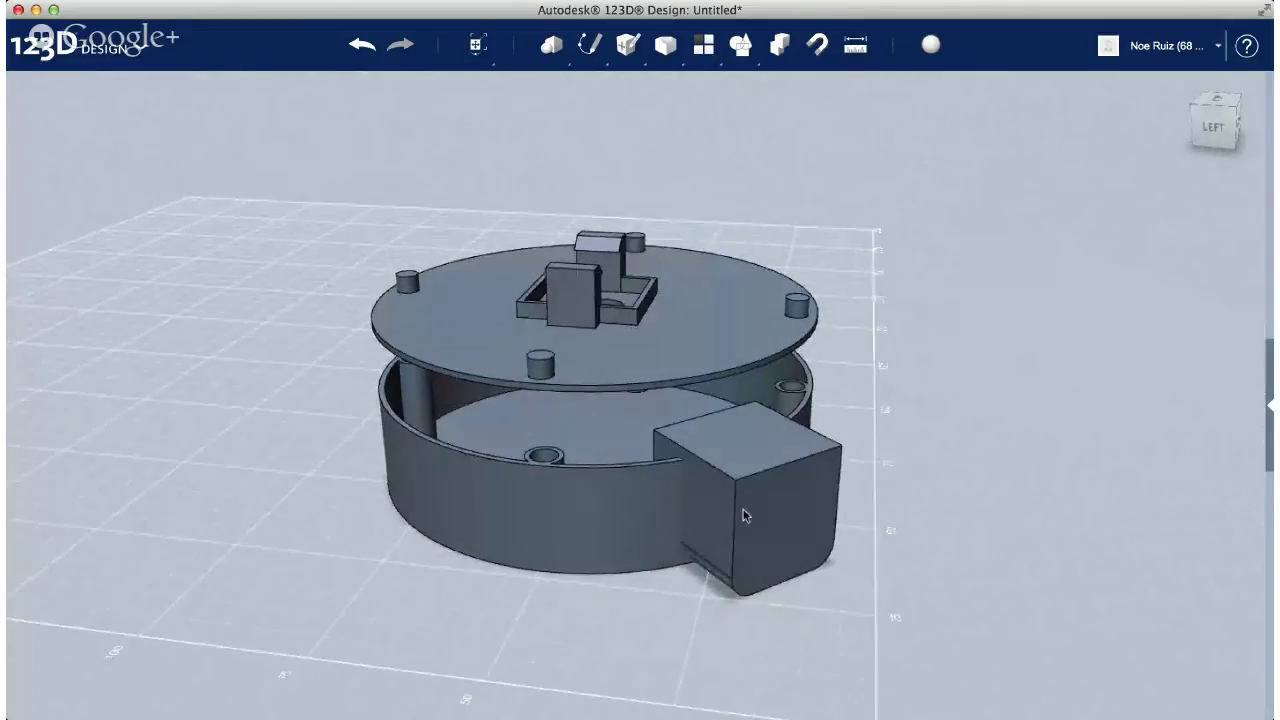
Widen the block along the case wall by pulling out both of its opposite side faces
double_click(715, 508)
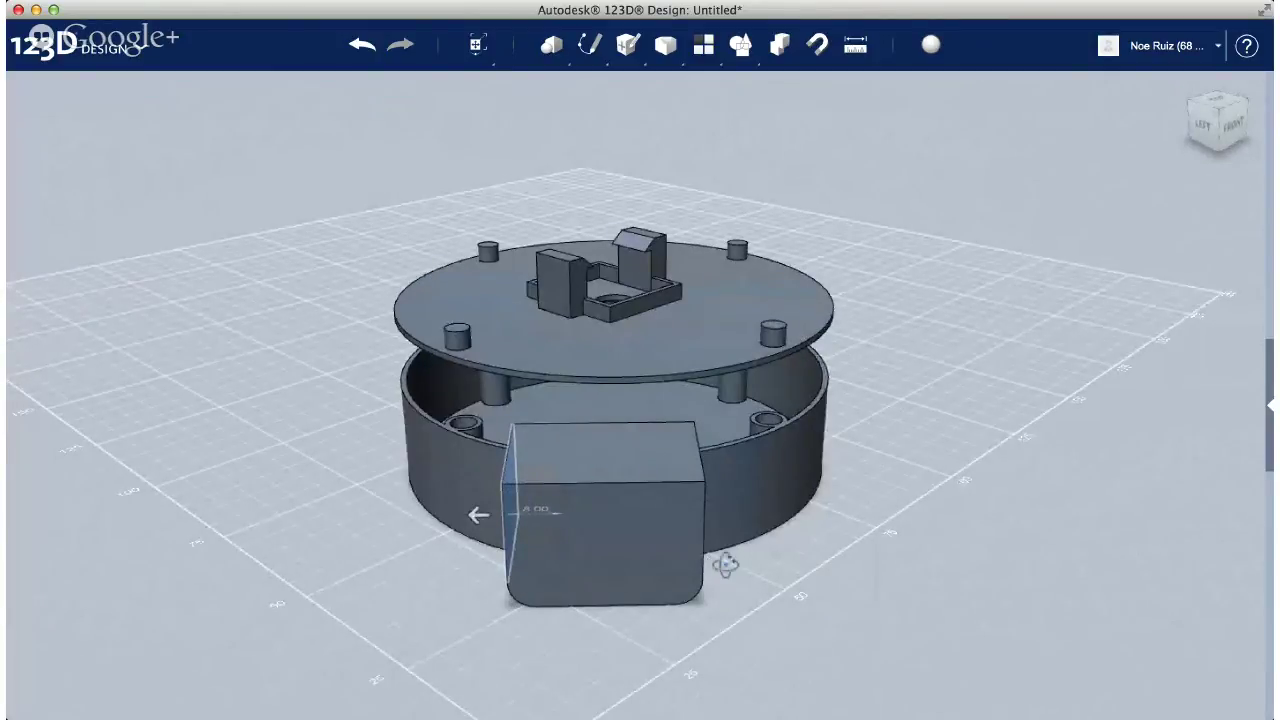
right_click_drag(725, 565, 462, 470)
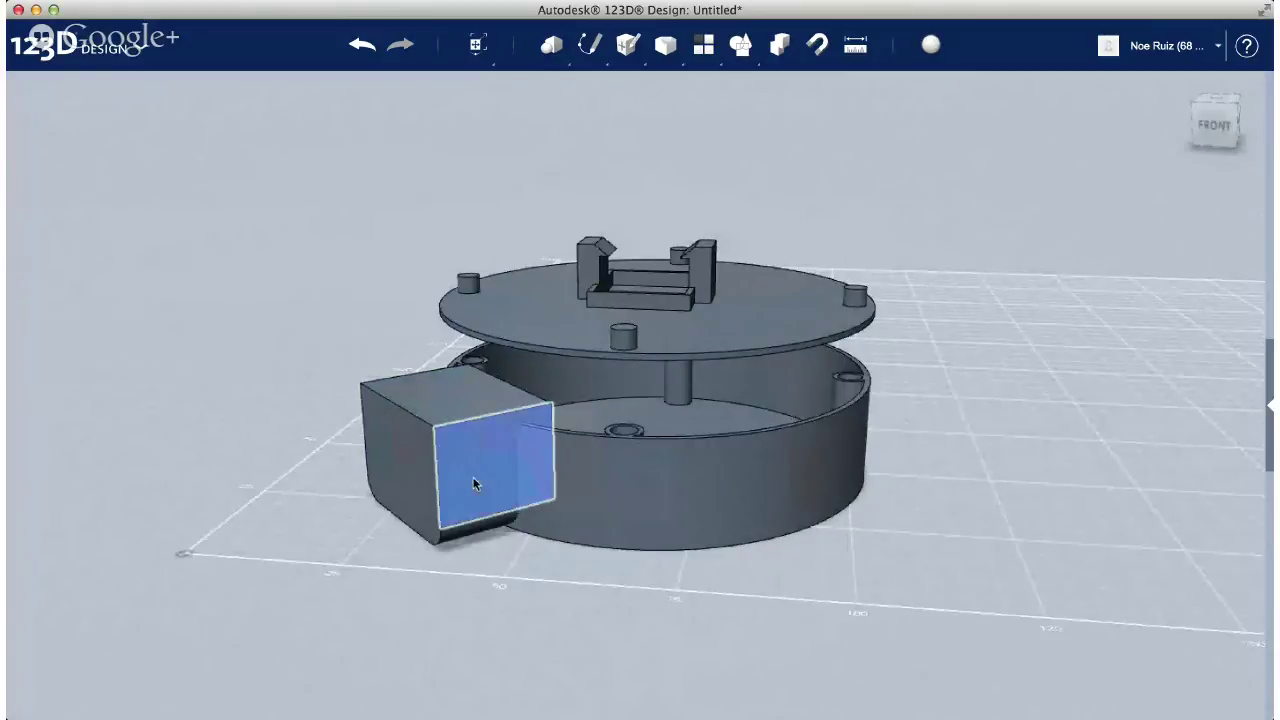
left_click(473, 477)
left_click_drag(487, 486, 516, 506)
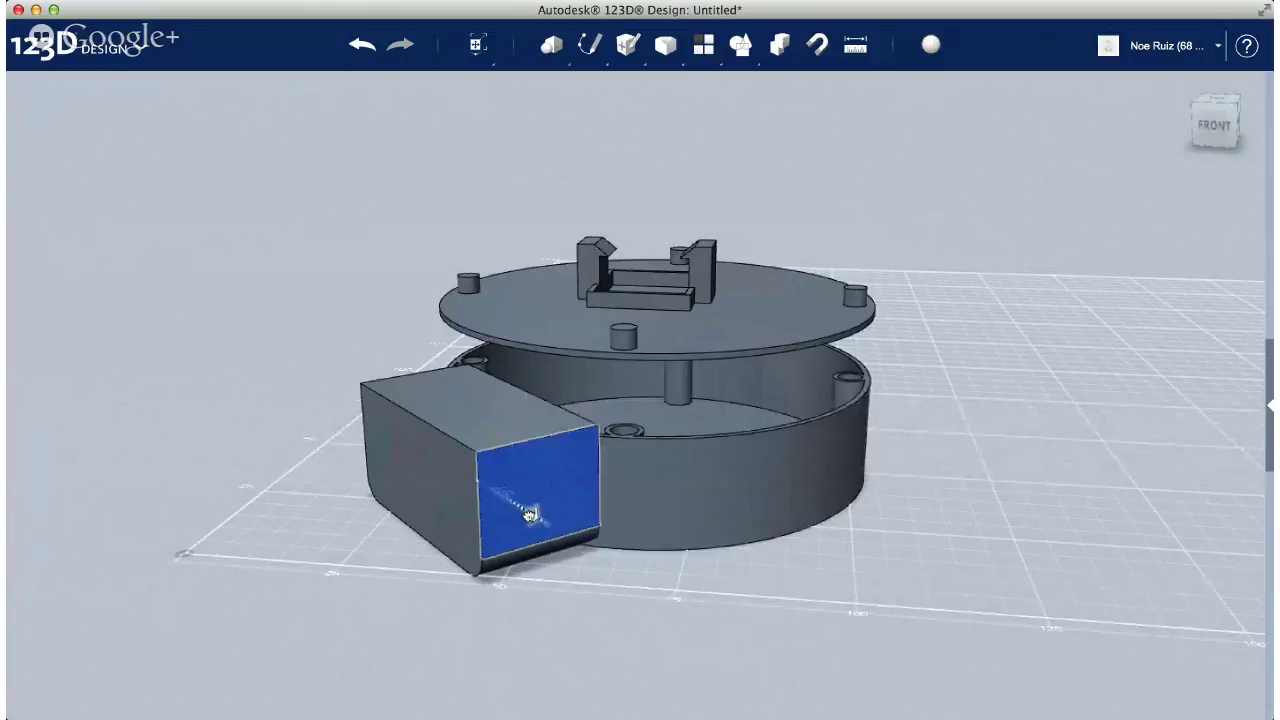
right_click_drag(381, 486, 557, 505)
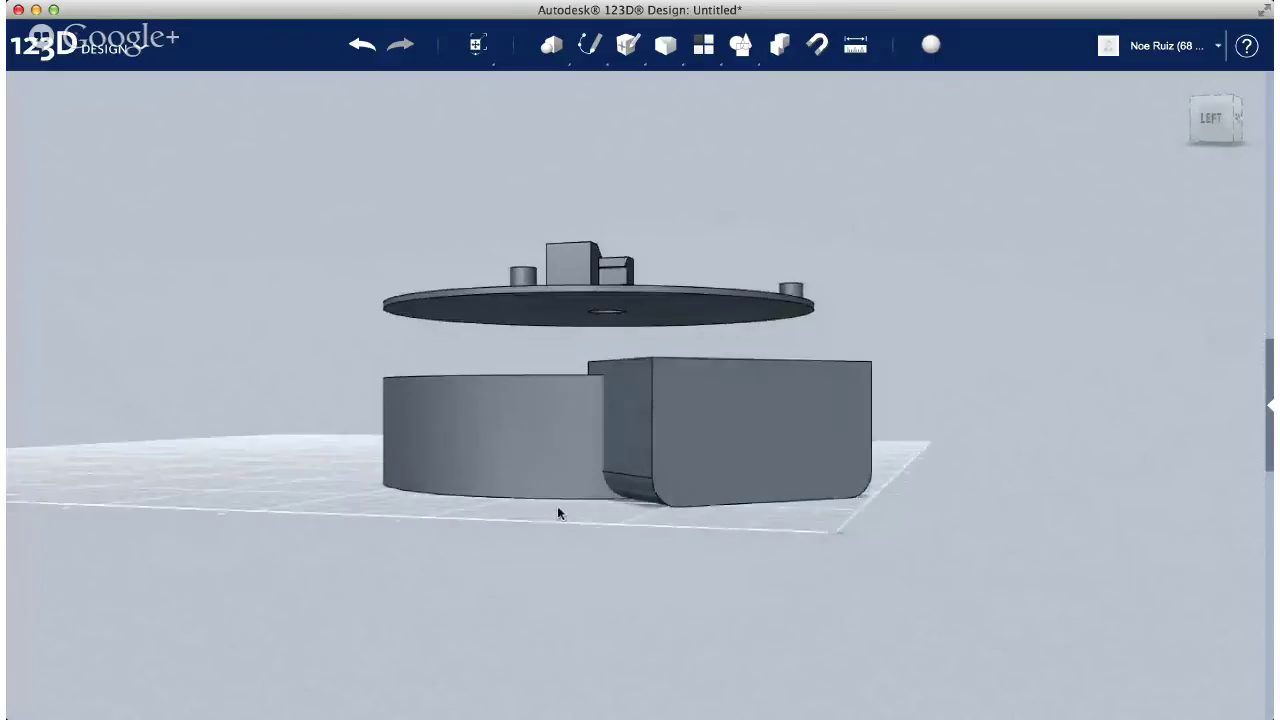
Raise the widened block slightly so its rounded underside sits above the case floor
left_click(822, 428)
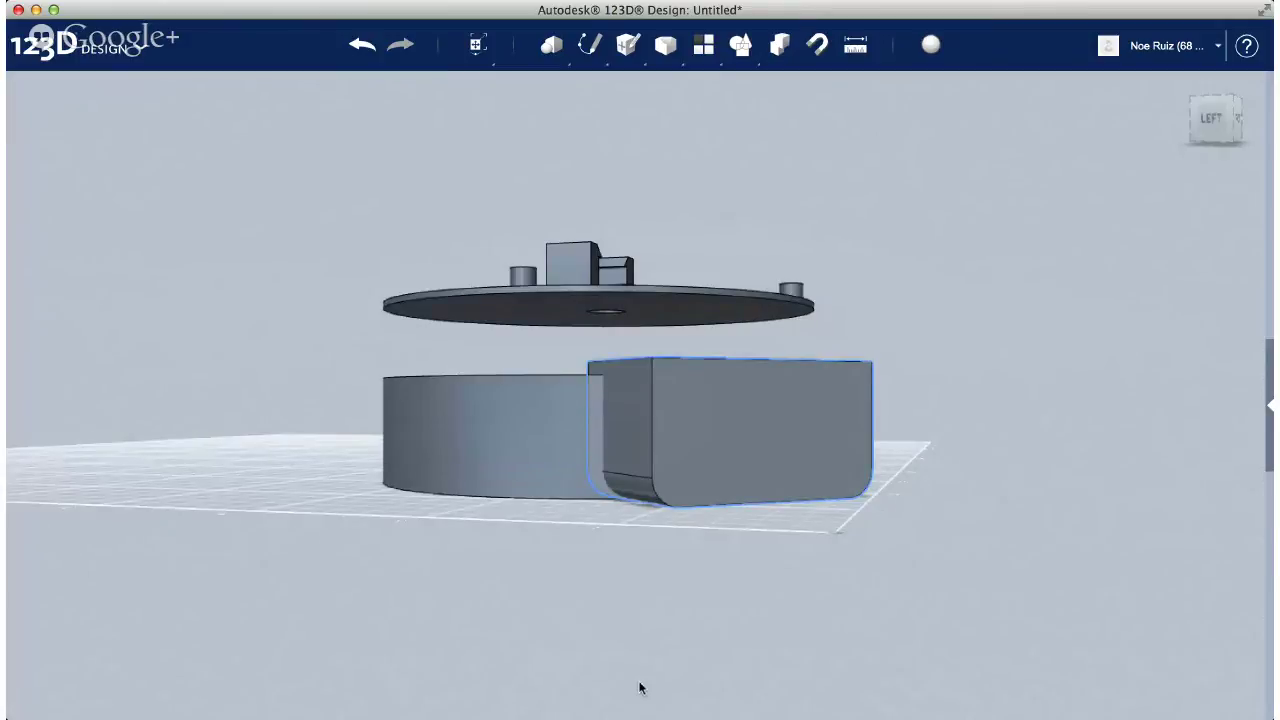
key("super+t")
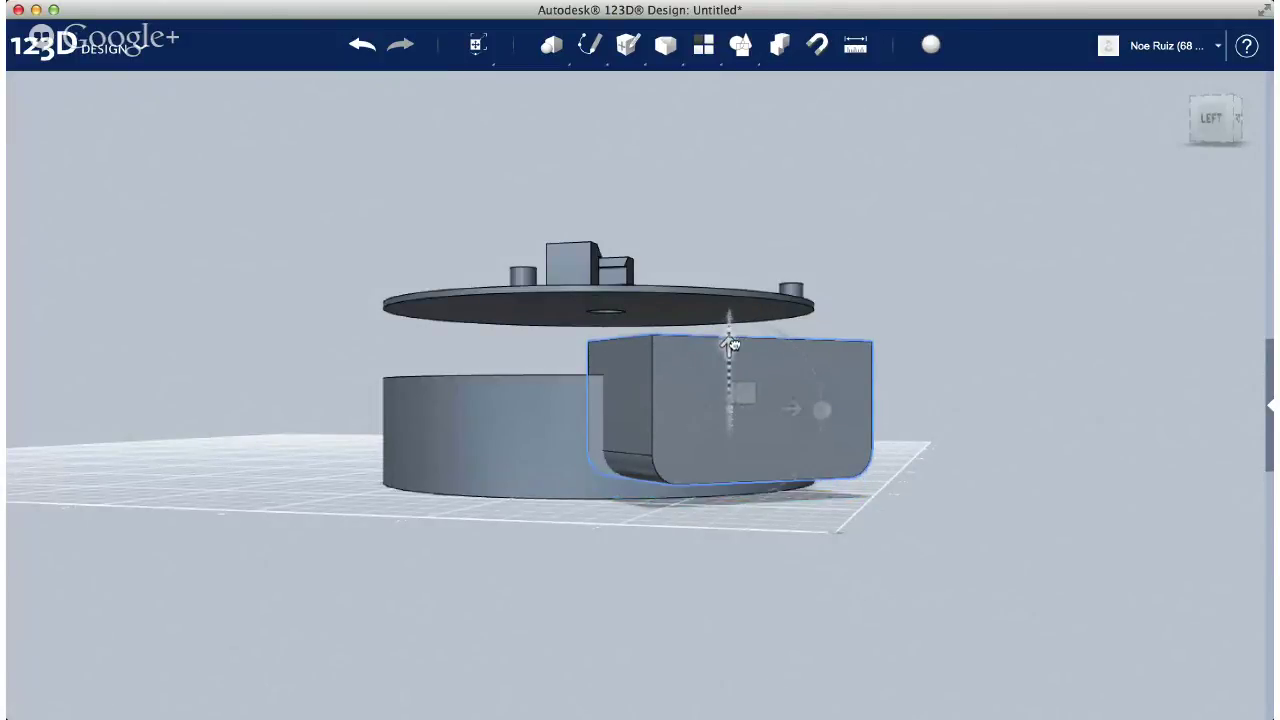
right_click_drag(922, 357, 450, 300)
right_click_drag(585, 378, 886, 342)
Subtract the block from the case to cut a wide opening with rounded lower corners in the wall
right_click_drag(636, 464, 709, 500)
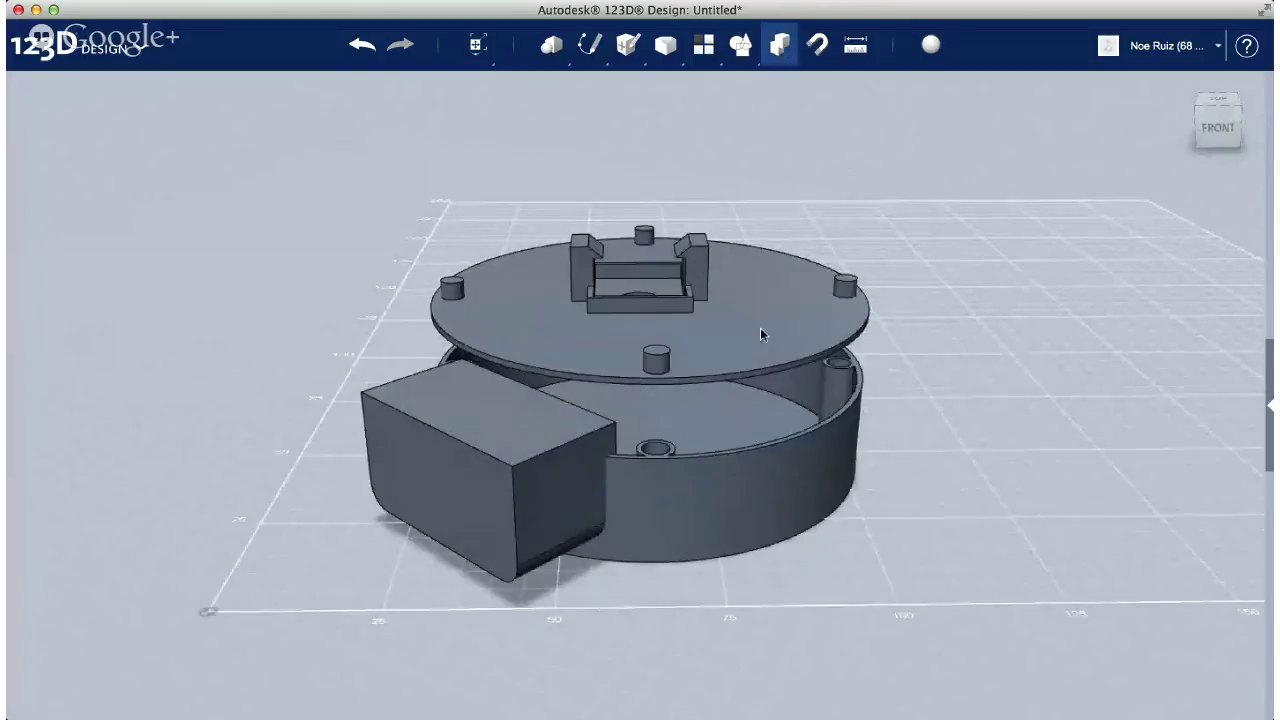
left_click(743, 499)
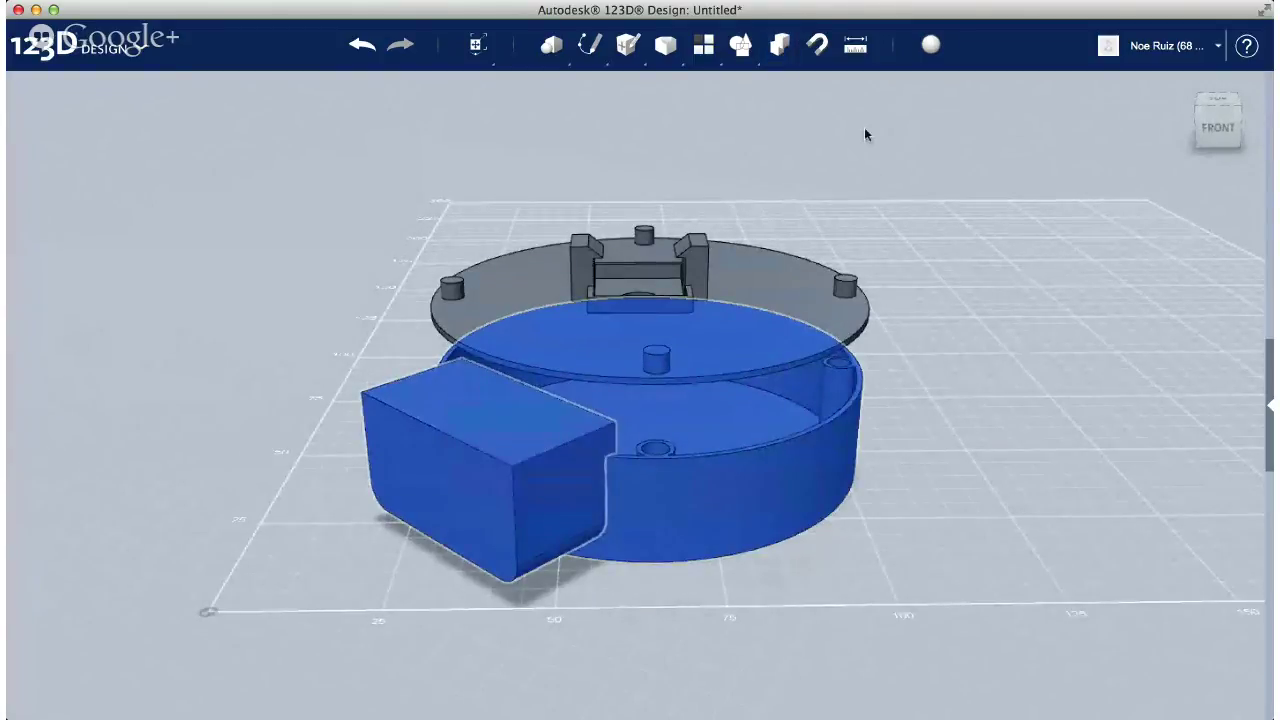
key("super+Tab")
left_click(954, 414)
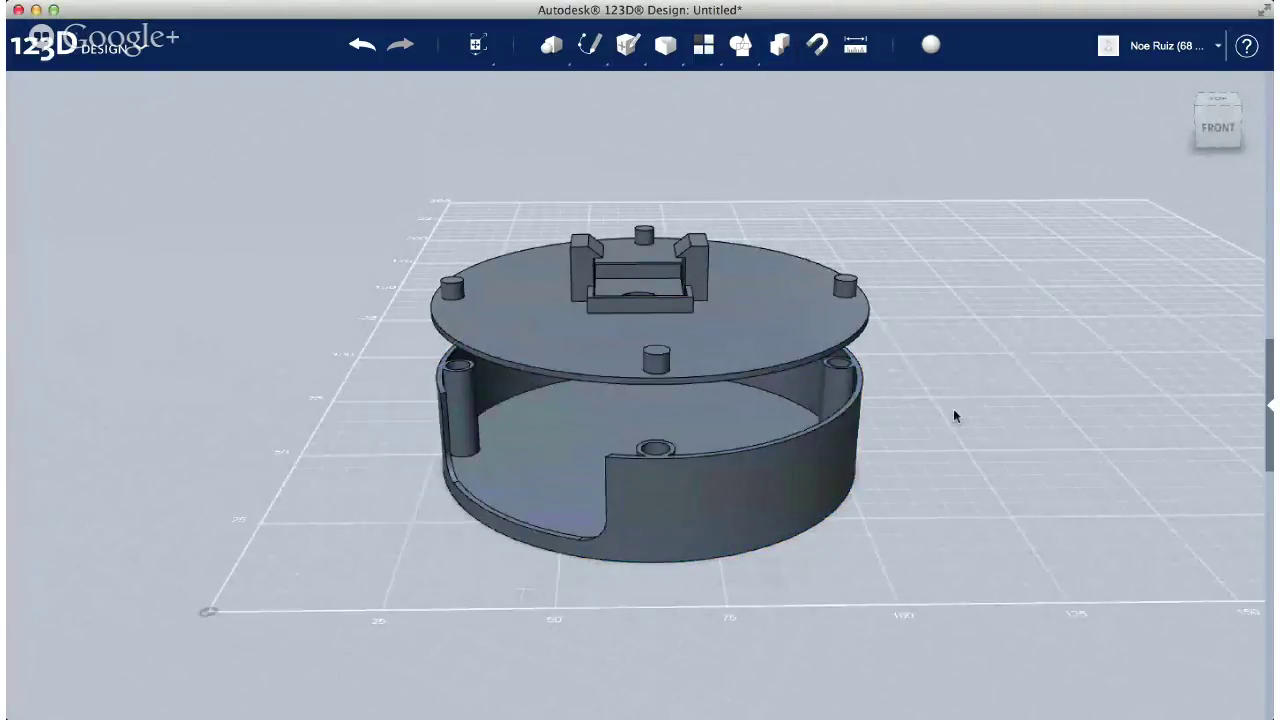
Examine the case's wall opening, its posts and the pegged lid with clip holder from all sides
right_click_drag(954, 414, 715, 311)
right_click_drag(715, 358, 686, 338)
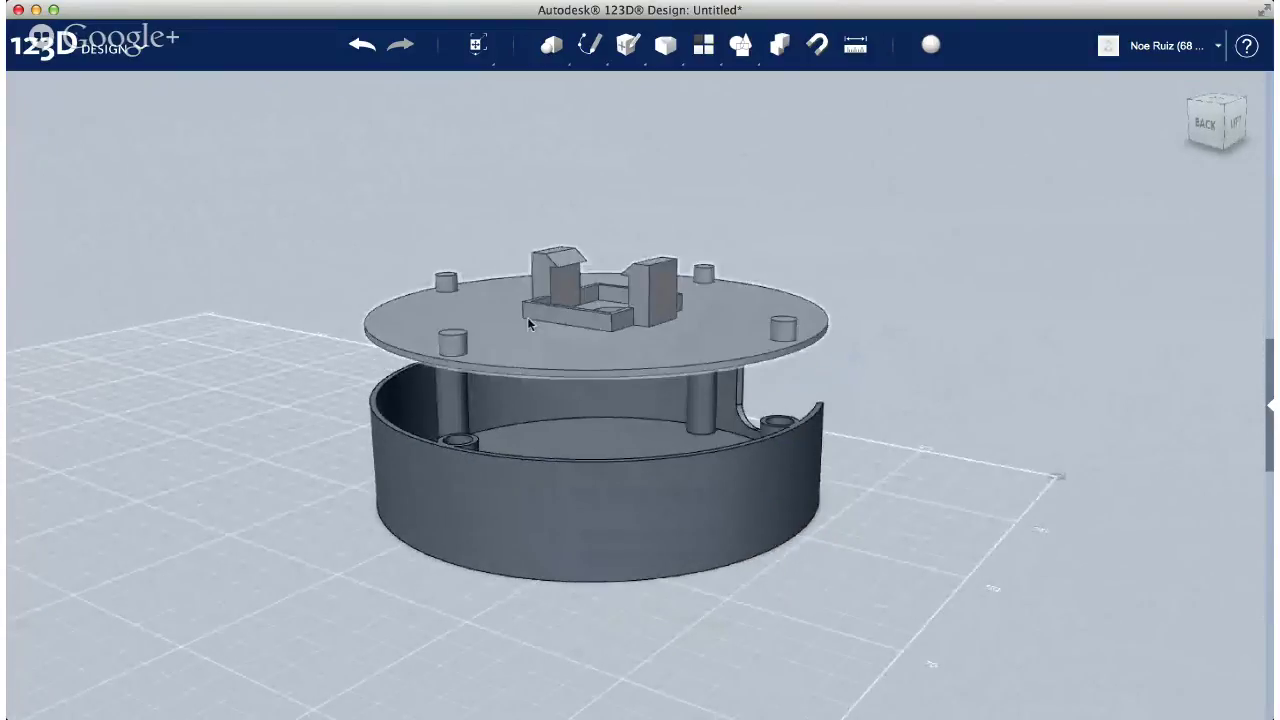
mouse_move(546, 374)
right_mouse_down()
mouse_move(731, 337)
mouse_move(674, 343)
mouse_move(689, 352)
right_mouse_up()
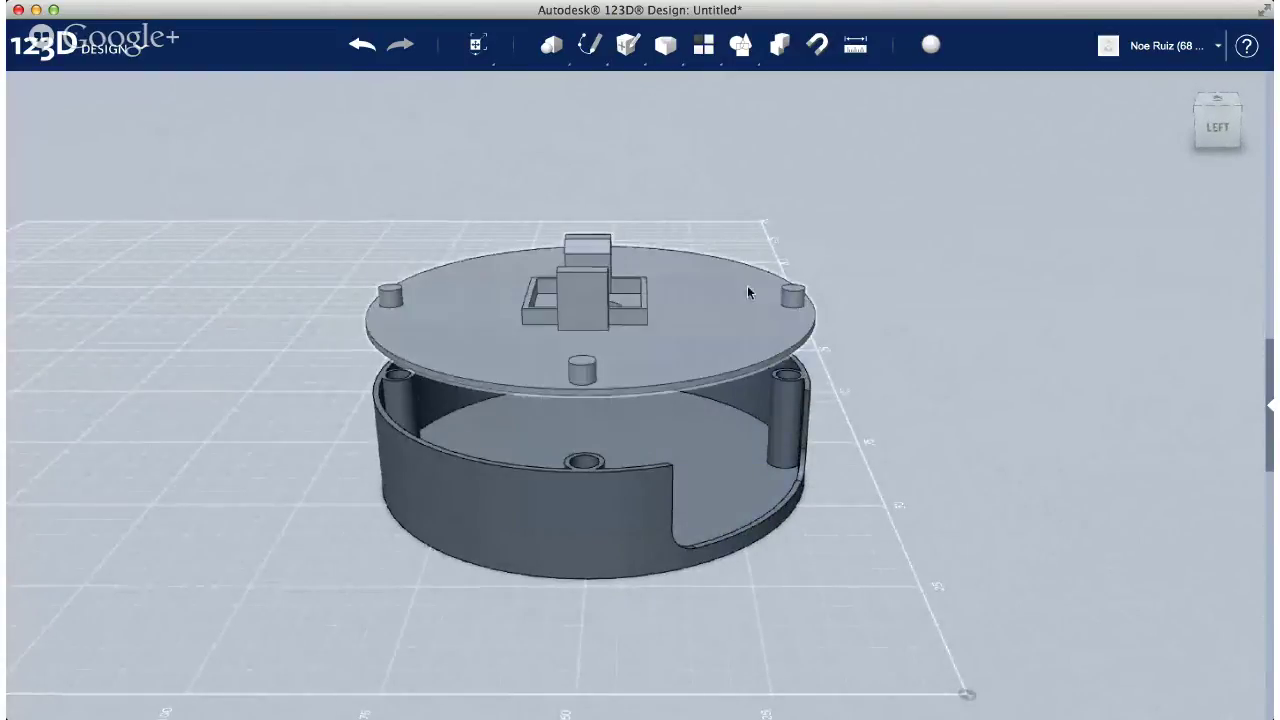
right_click_drag(795, 325, 937, 357)
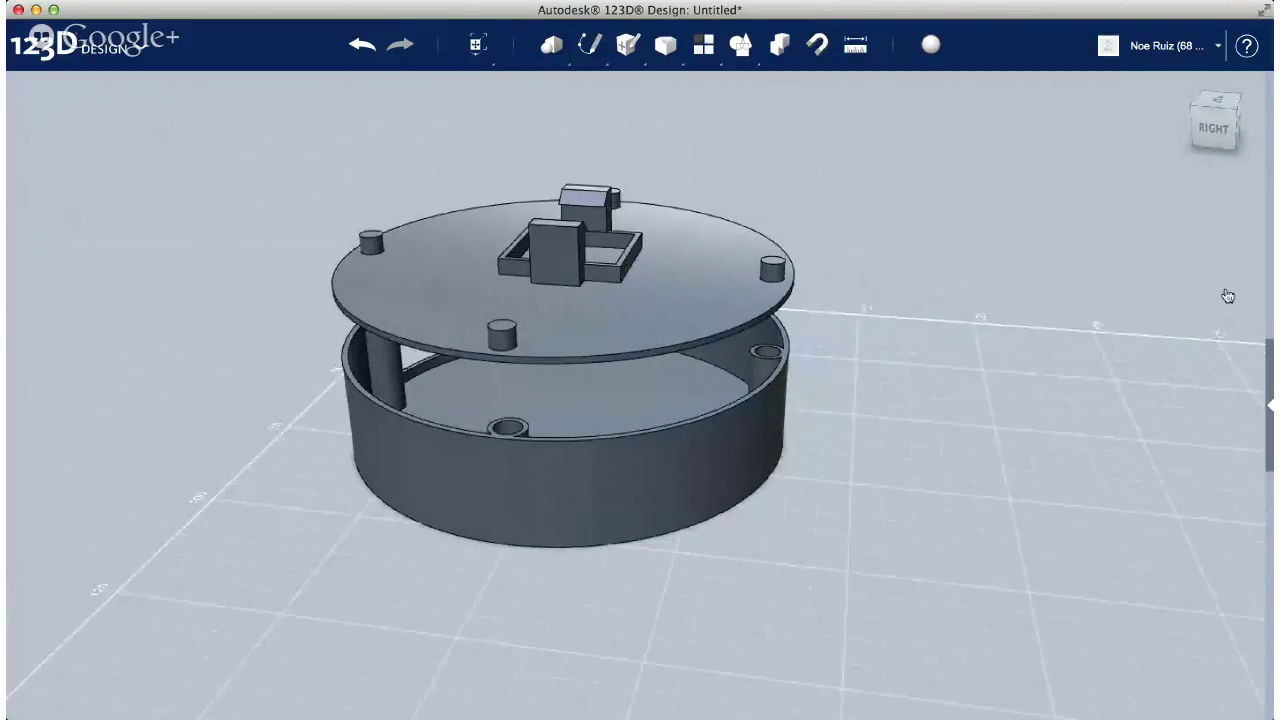
right_click_drag(976, 292, 763, 336)
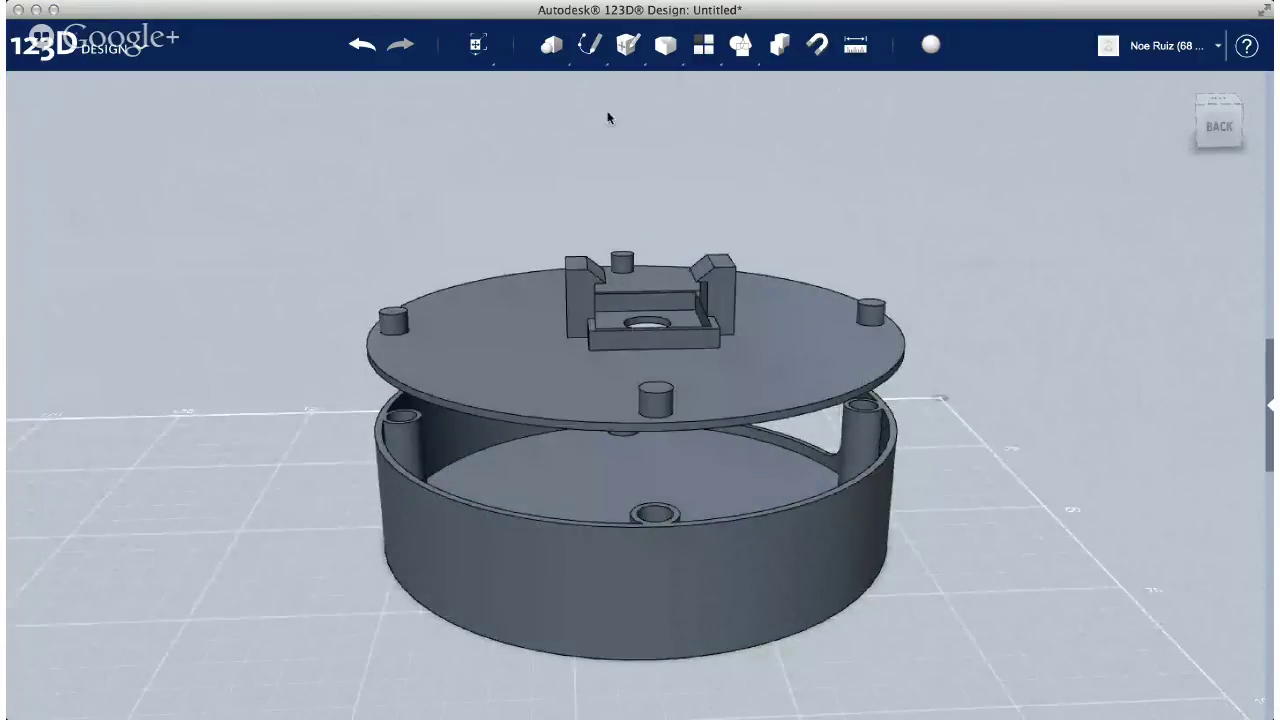
right_click_drag(607, 118, 124, 272)
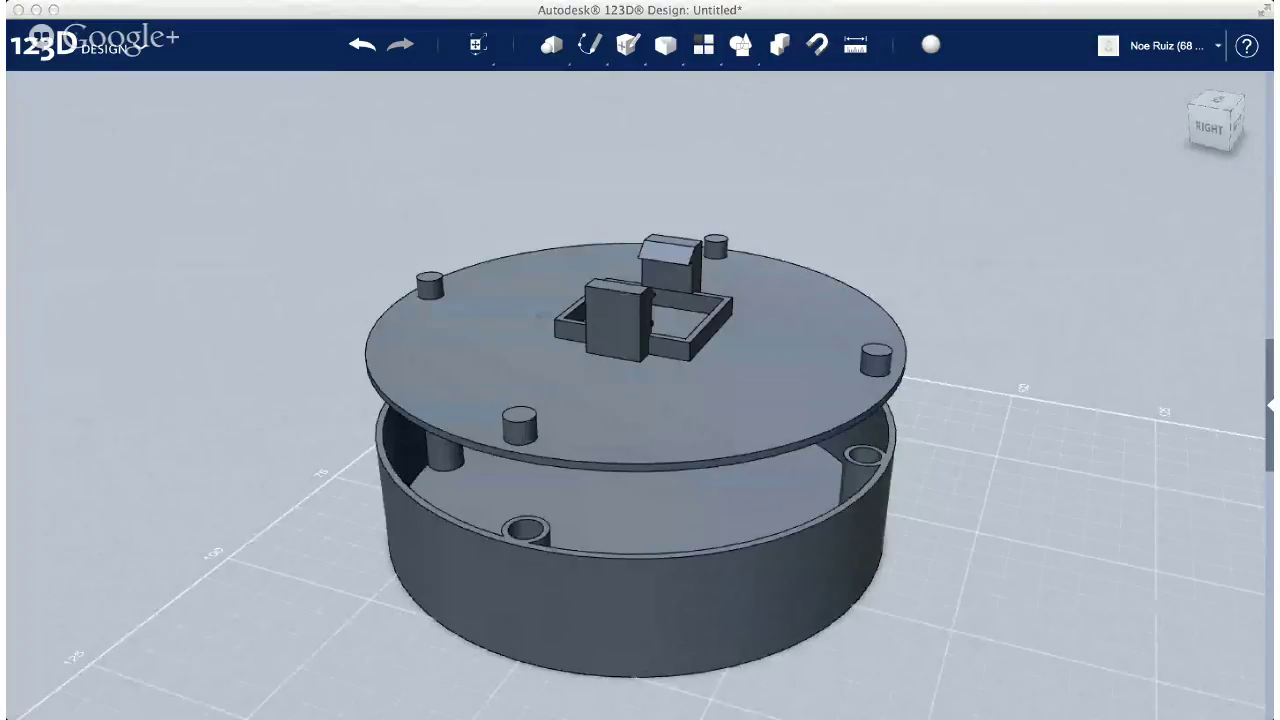
right_click_drag(955, 350, 745, 303)
right_click_drag(868, 316, 1238, 335)
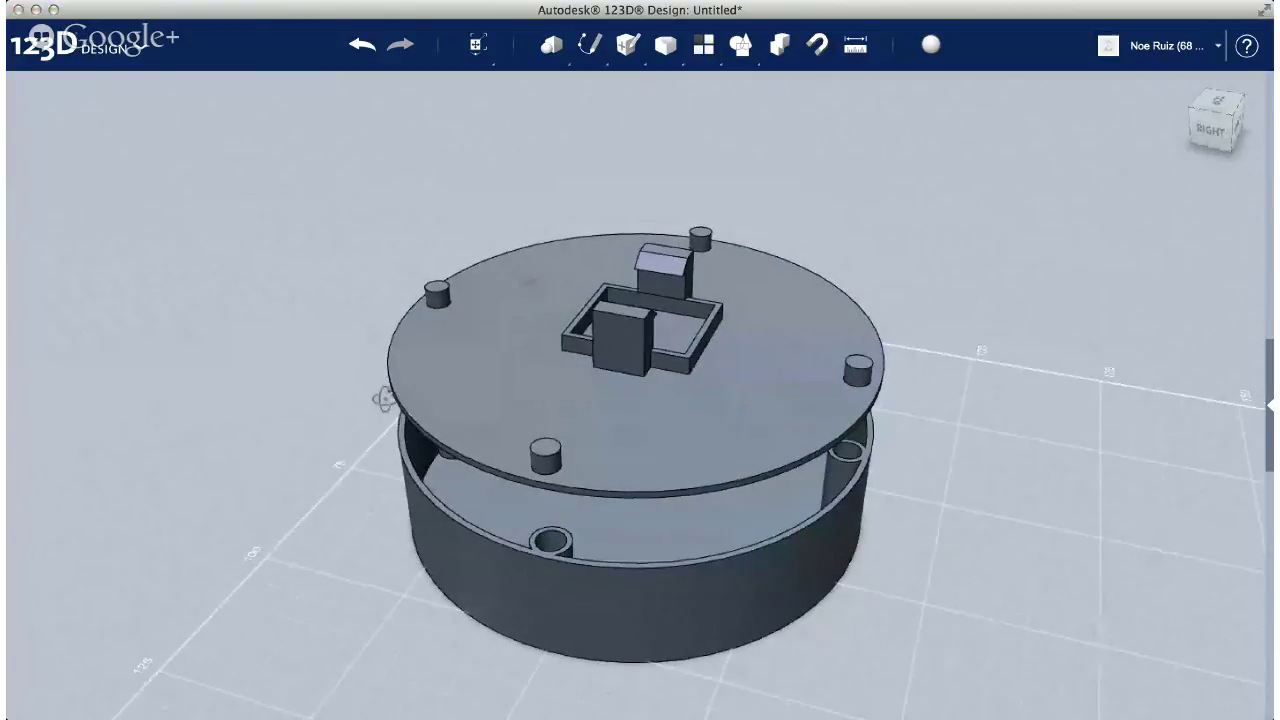
right_click_drag(591, 431, 624, 364)
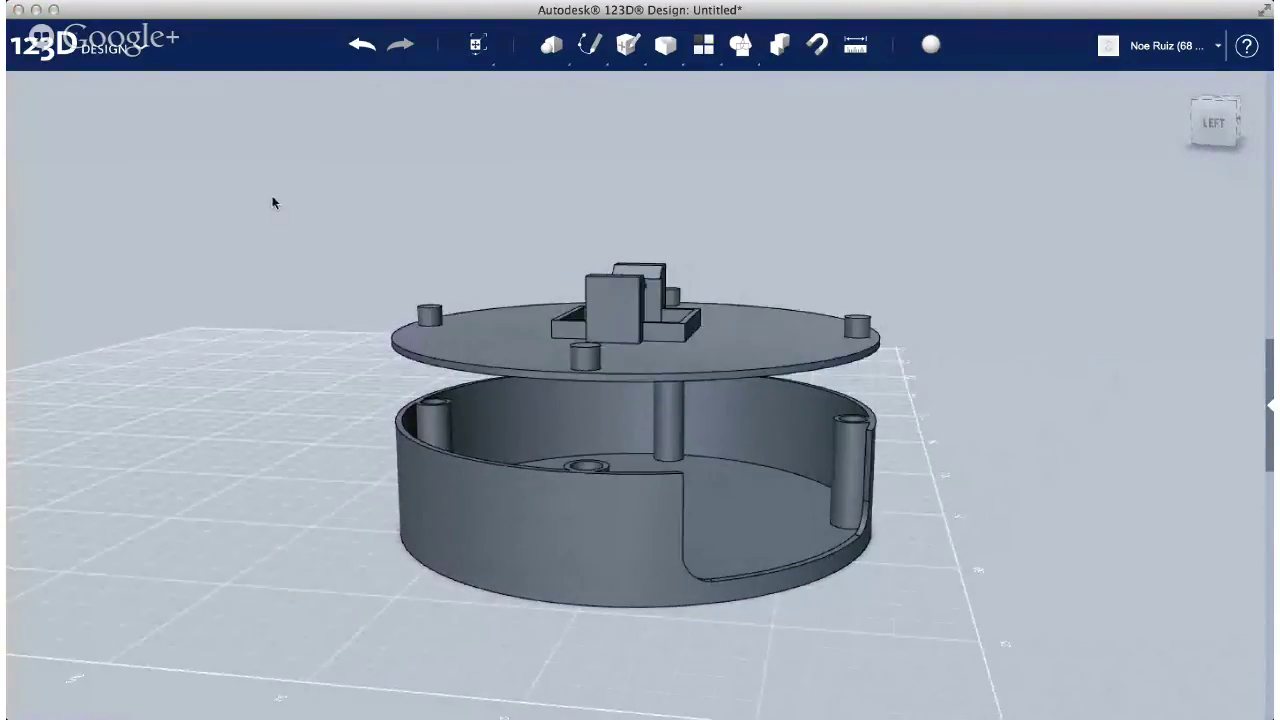